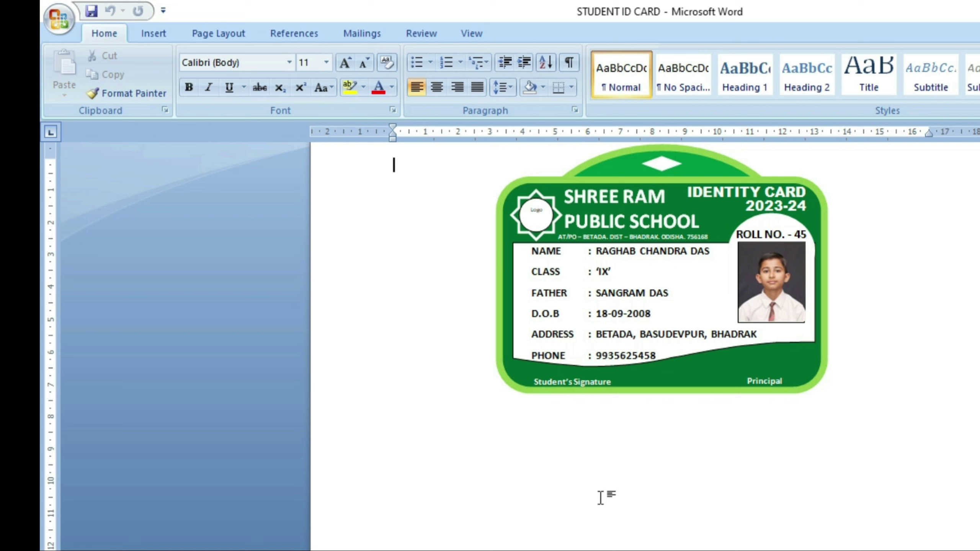
Open the Insert tab's Shapes gallery beside the sample ID card
{"action": "left_click", "coordinate": [154, 36]}
{"action": "left_click", "coordinate": [303, 97]}
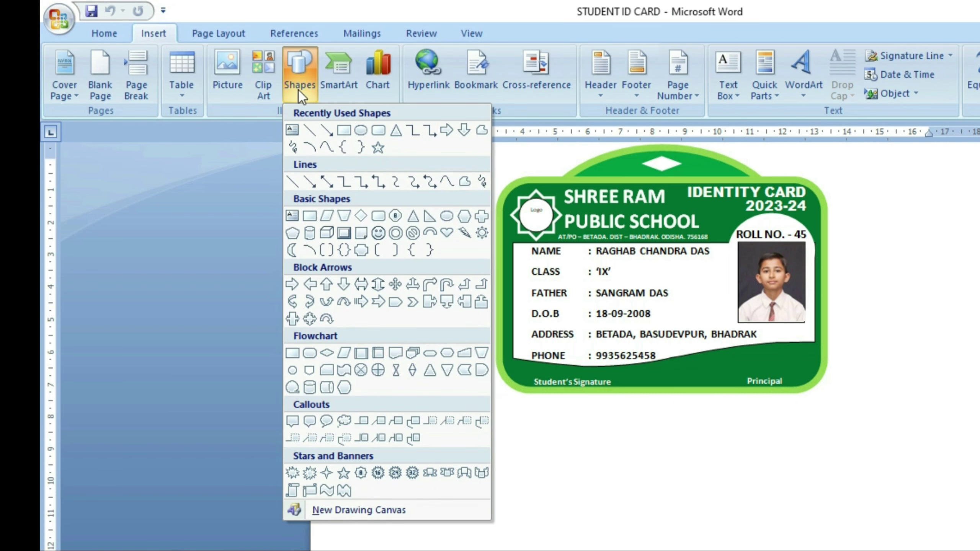
Draw an 11.45 × 6.83 cm rounded rectangle below the sample card and deepen its corner rounding
{"action": "left_click", "coordinate": [378, 132]}
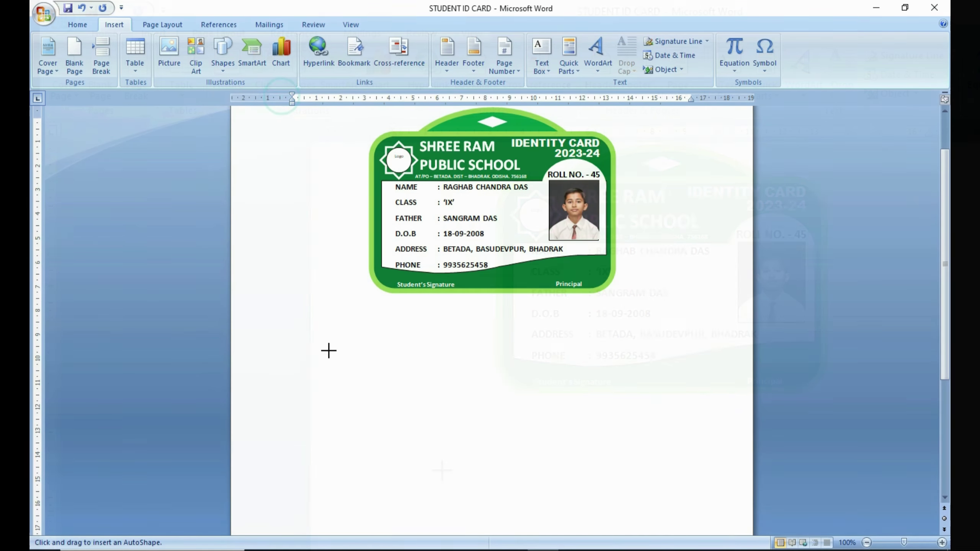
{"action": "left_click_drag", "start_coordinate": [336, 335], "coordinate": [630, 497]}
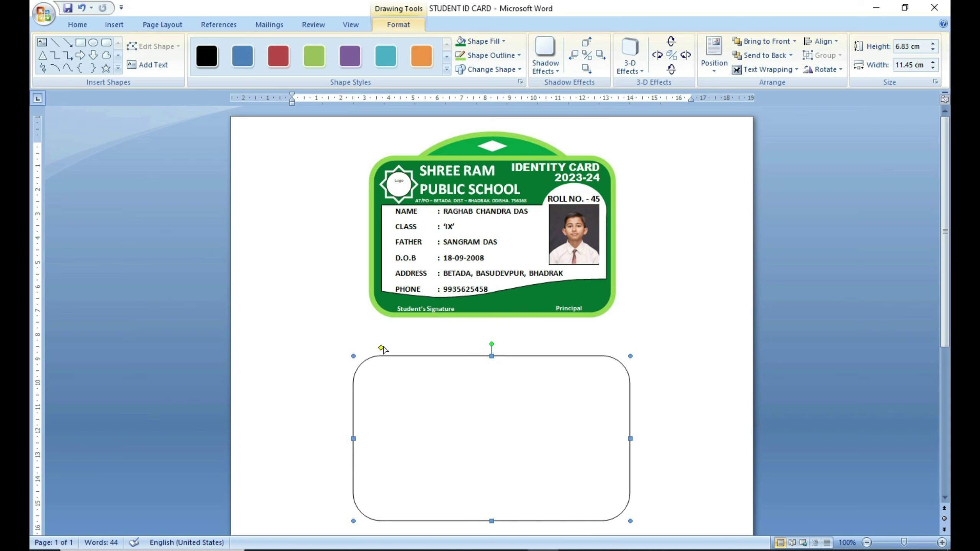
{"action": "left_click", "coordinate": [382, 348]}
{"action": "mouse_move", "coordinate": [382, 349]}
{"action": "left_mouse_down"}
{"action": "mouse_move", "coordinate": [436, 348]}
{"action": "mouse_move", "coordinate": [385, 348]}
{"action": "left_mouse_up"}
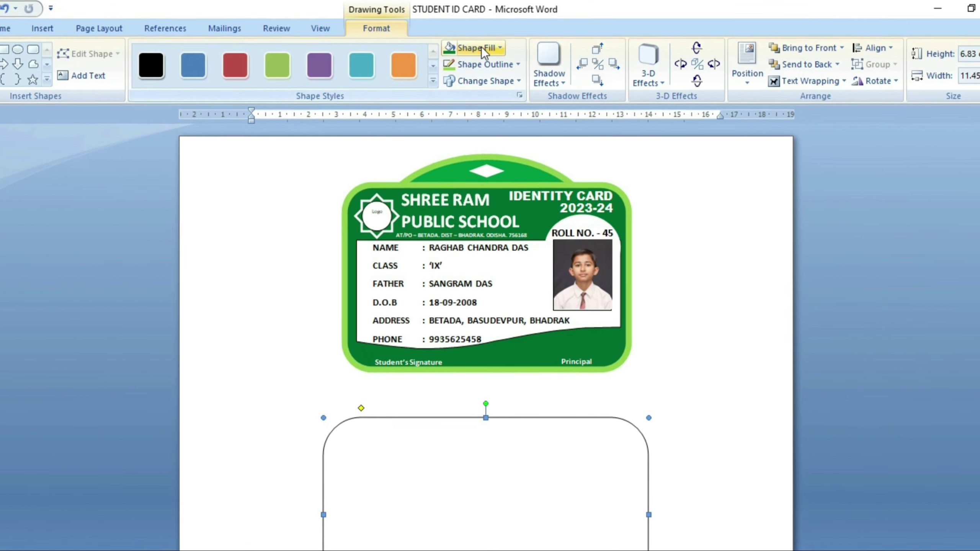
Fill the rounded rectangle with Dark Green, confirming it in More Fill Colors
{"action": "left_click", "coordinate": [480, 46]}
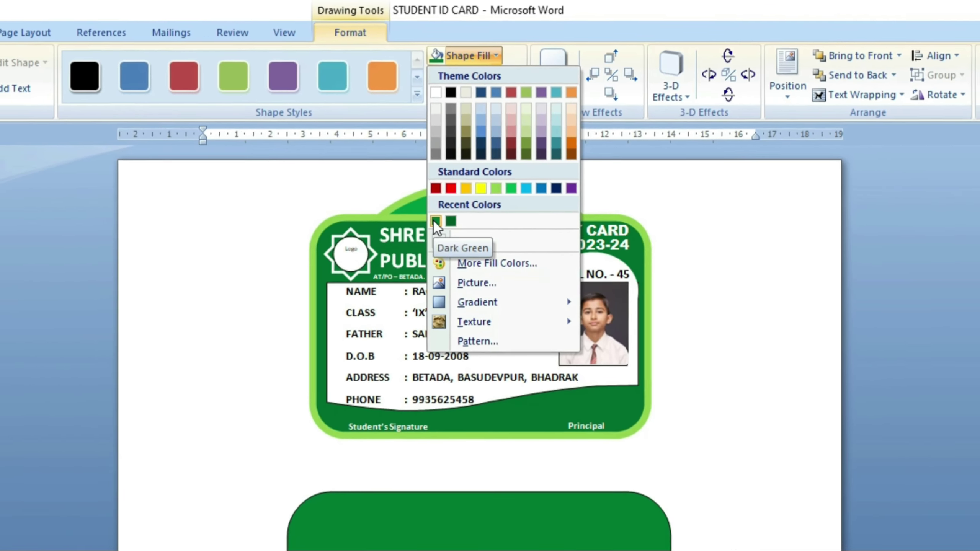
{"action": "left_click", "coordinate": [435, 221]}
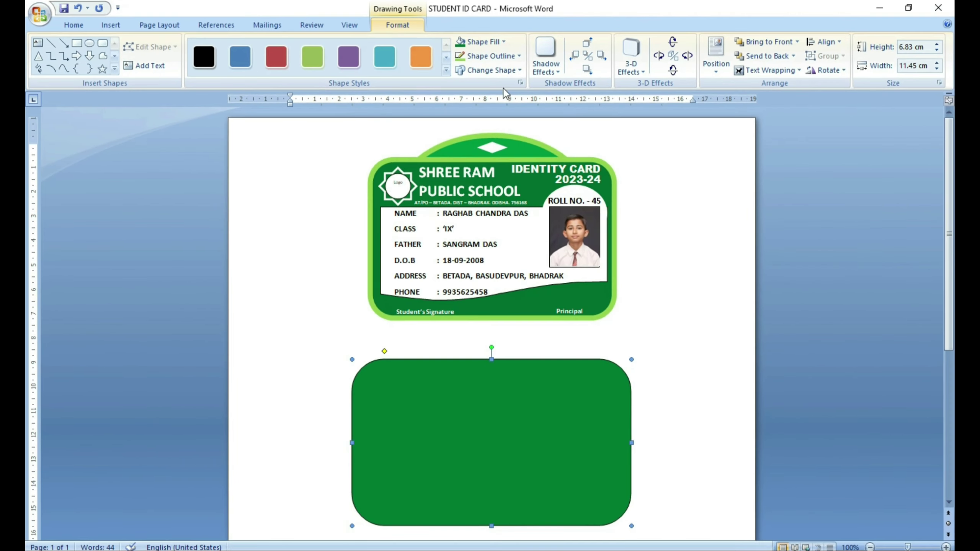
{"action": "left_click", "coordinate": [483, 41]}
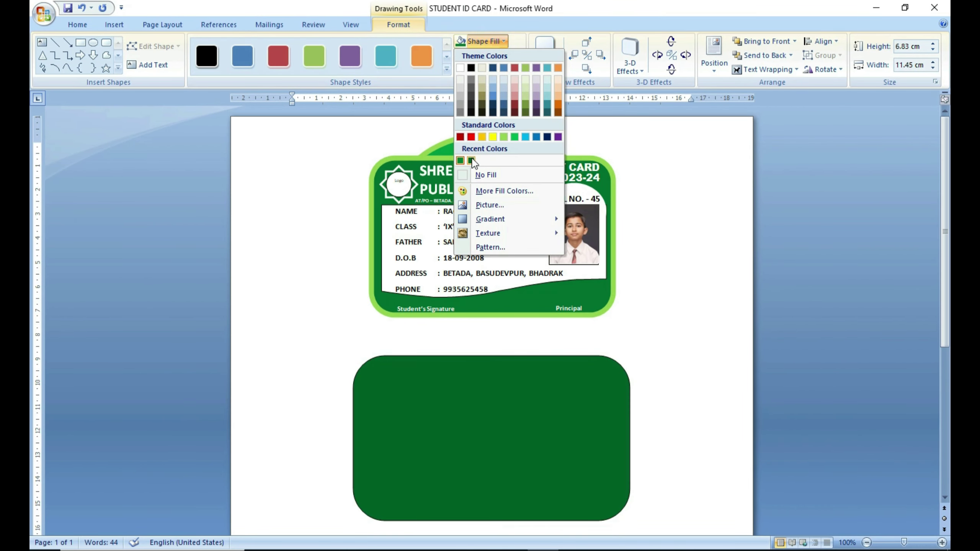
{"action": "left_click", "coordinate": [489, 192]}
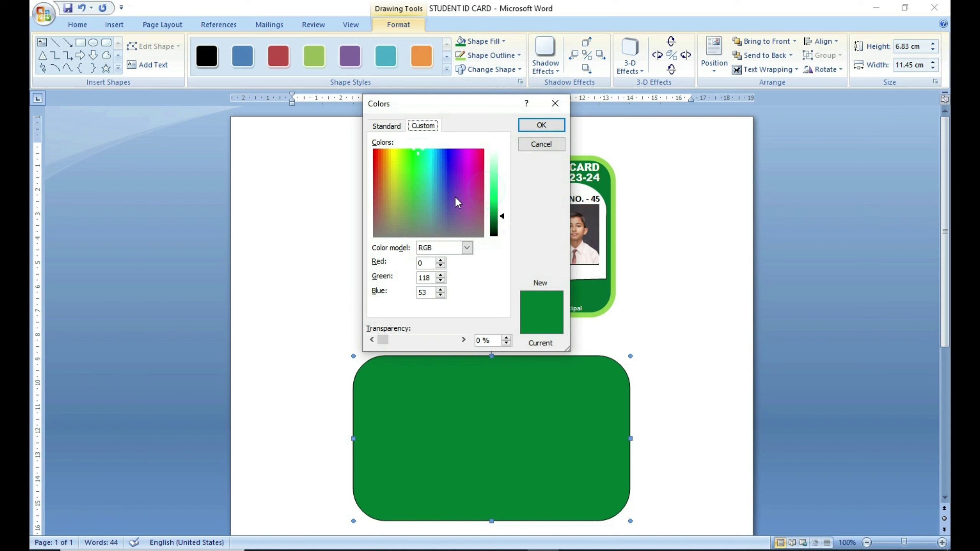
{"action": "left_click", "coordinate": [542, 125]}
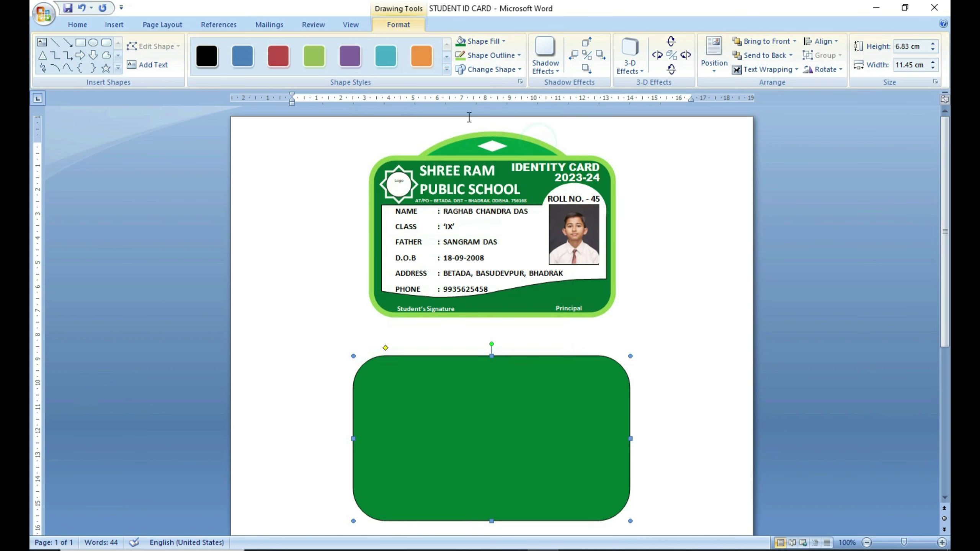
Give the rectangle a green outline and switch its fill to a darker green
{"action": "left_click", "coordinate": [487, 58]}
{"action": "left_click", "coordinate": [471, 175]}
{"action": "left_click", "coordinate": [486, 55]}
{"action": "left_click", "coordinate": [486, 41]}
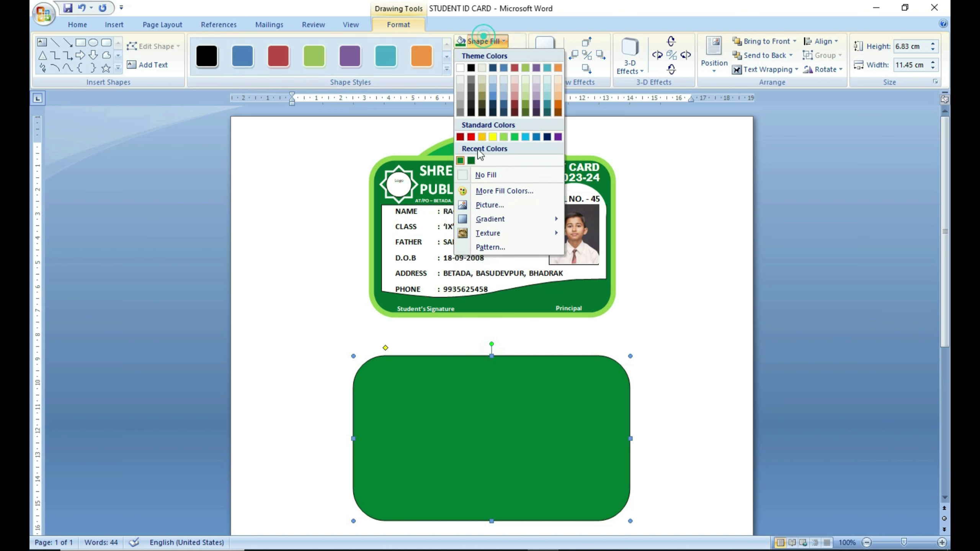
{"action": "left_click", "coordinate": [472, 160]}
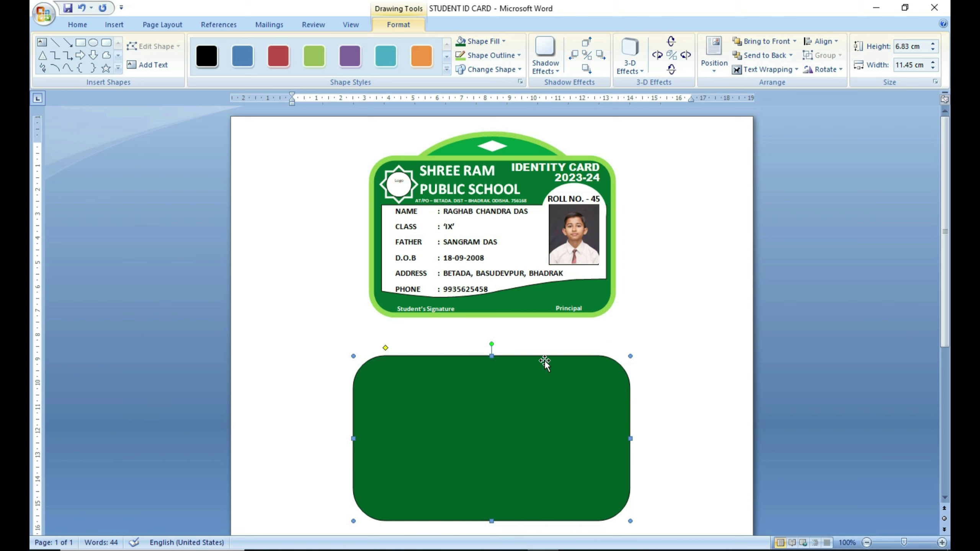
Draw an oval above the card, undo it, and reselect the green rectangle
{"action": "left_click", "coordinate": [121, 26]}
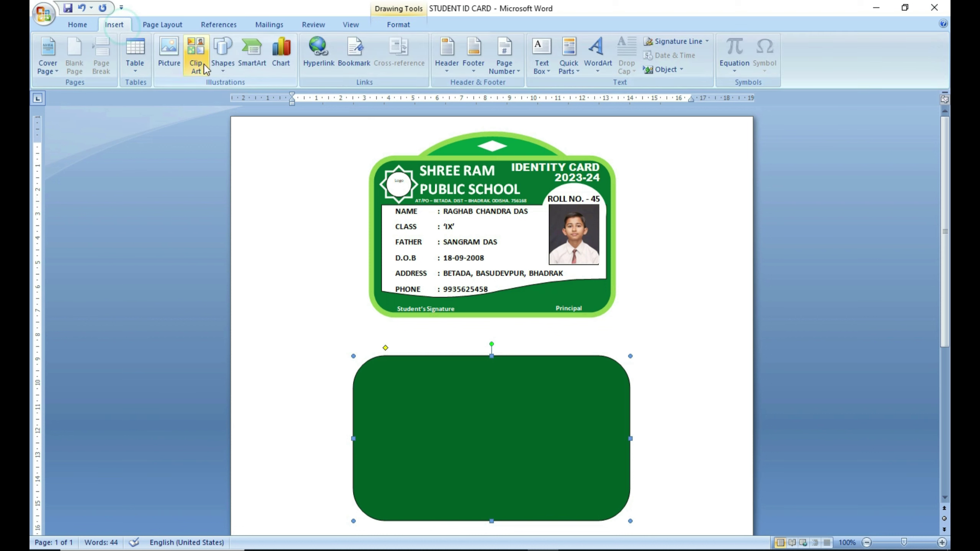
{"action": "left_click", "coordinate": [223, 54]}
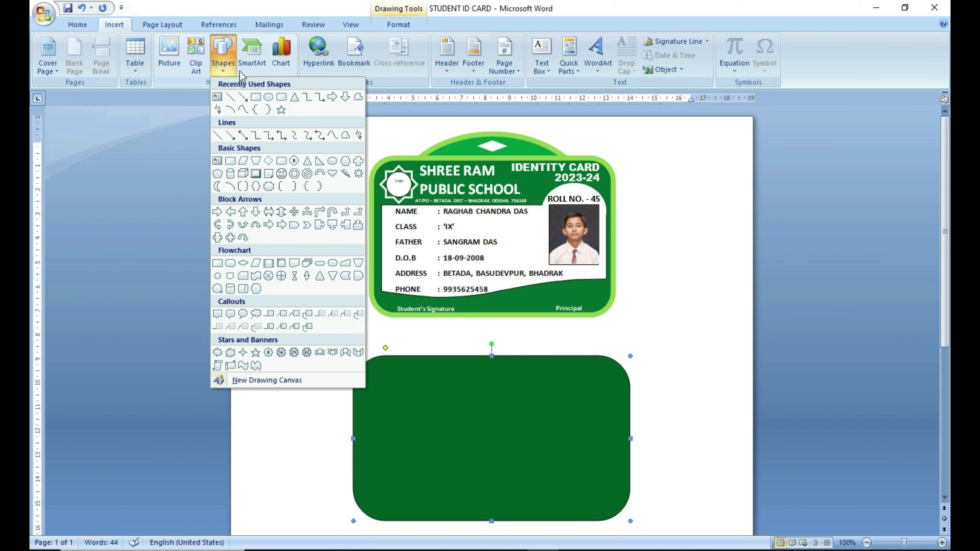
{"action": "left_click", "coordinate": [269, 97]}
{"action": "left_click_drag", "start_coordinate": [445, 327], "coordinate": [543, 376]}
{"action": "key", "text": "ctrl+z"}
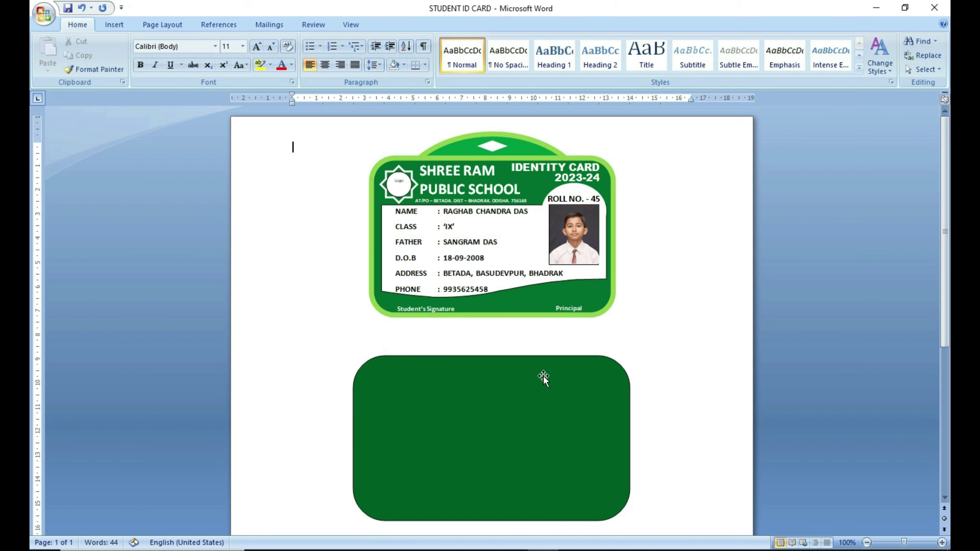
{"action": "left_click", "coordinate": [464, 380]}
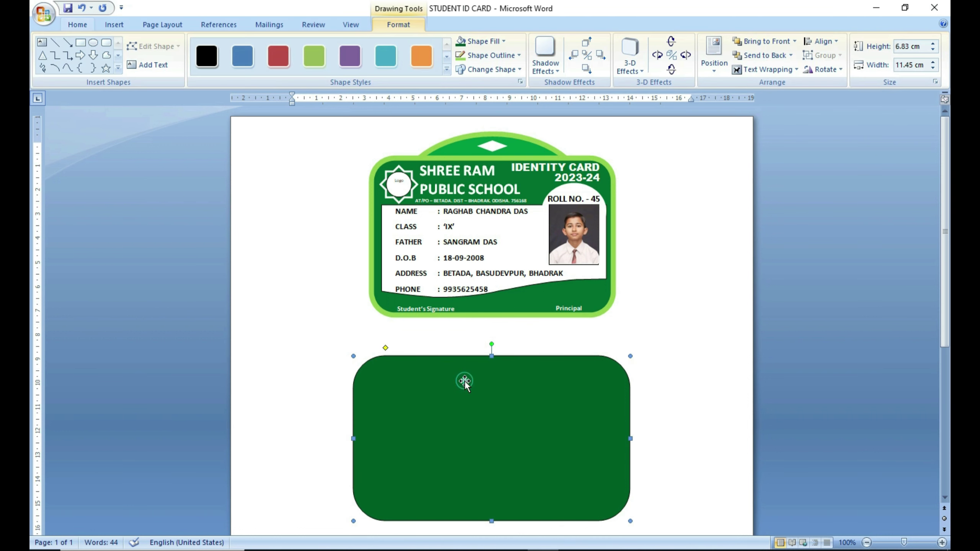
{"action": "left_click", "coordinate": [397, 25]}
{"action": "left_click", "coordinate": [407, 29]}
Draw an oval over the card's top edge, fill it dark green, and shorten it to 2.14 cm
{"action": "left_click", "coordinate": [118, 69]}
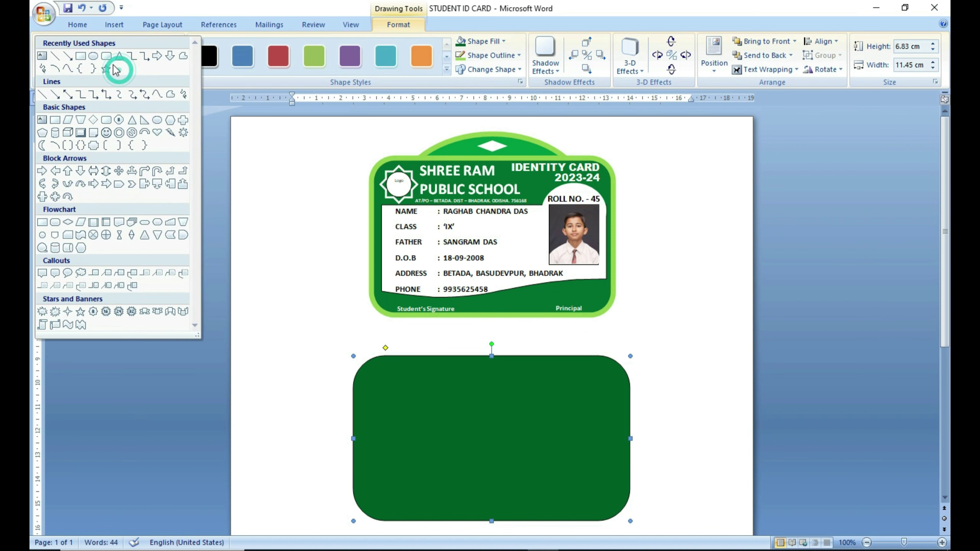
{"action": "left_click", "coordinate": [95, 58]}
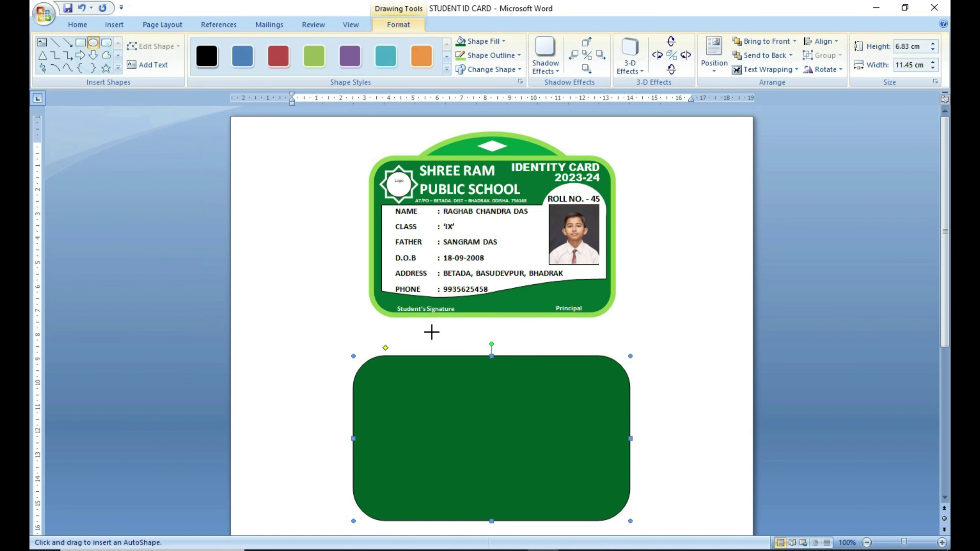
{"action": "left_click_drag", "start_coordinate": [433, 333], "coordinate": [548, 407]}
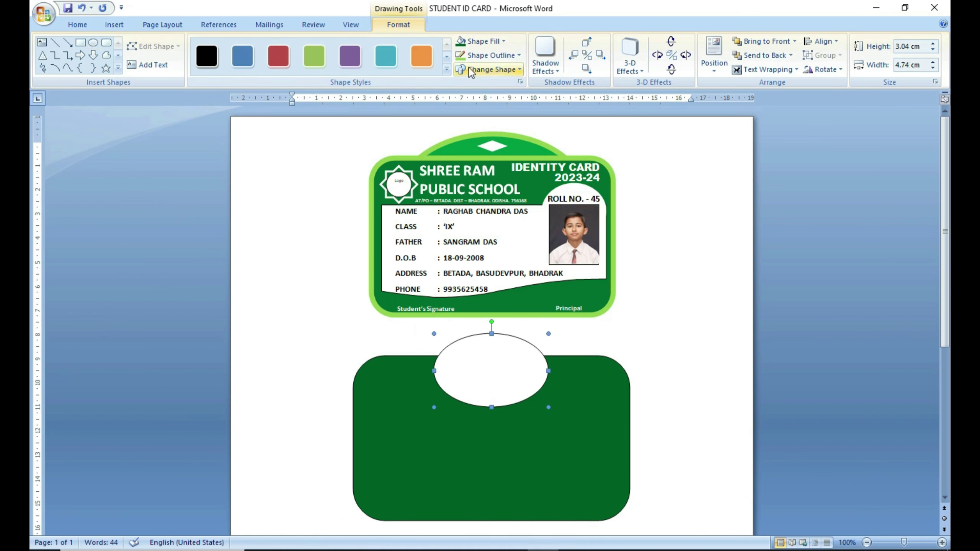
{"action": "left_click", "coordinate": [491, 44]}
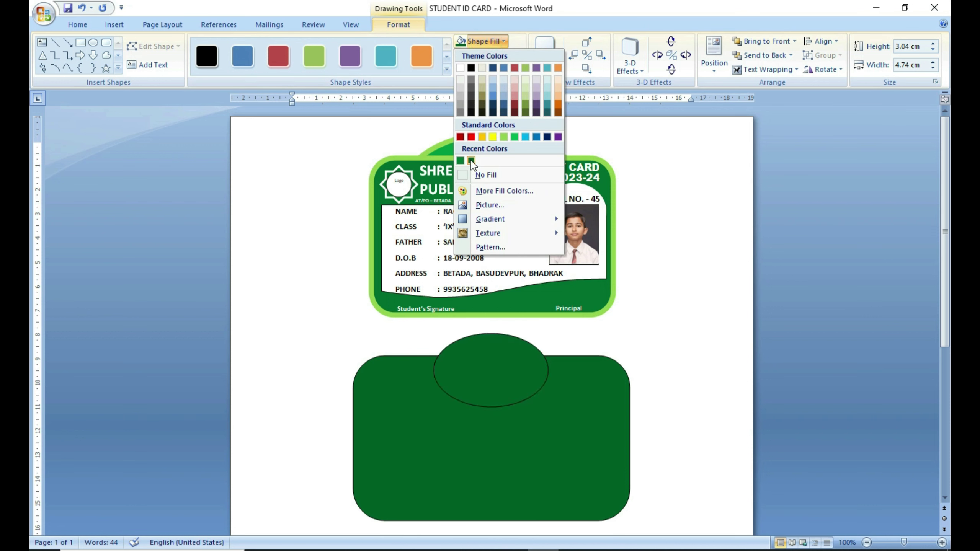
{"action": "left_click", "coordinate": [471, 161]}
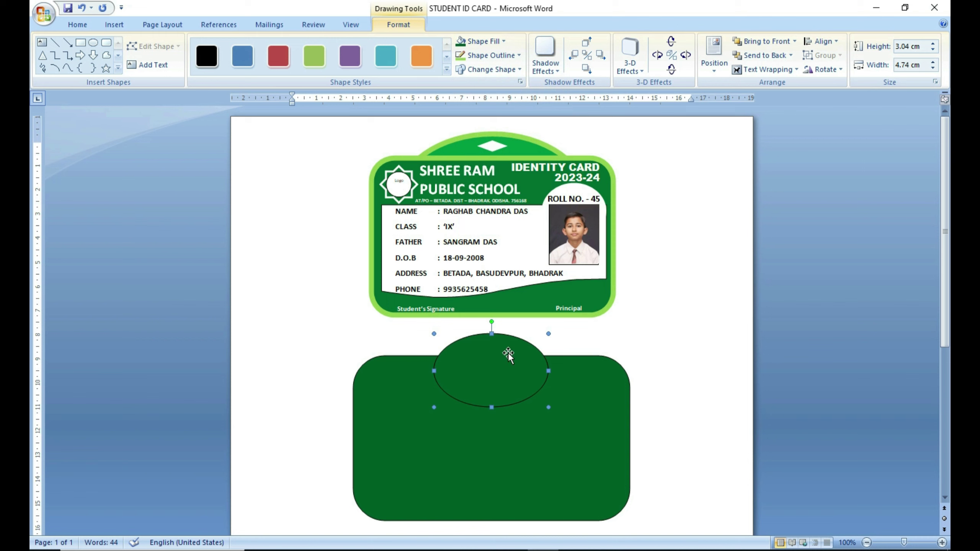
{"action": "left_click", "coordinate": [503, 435]}
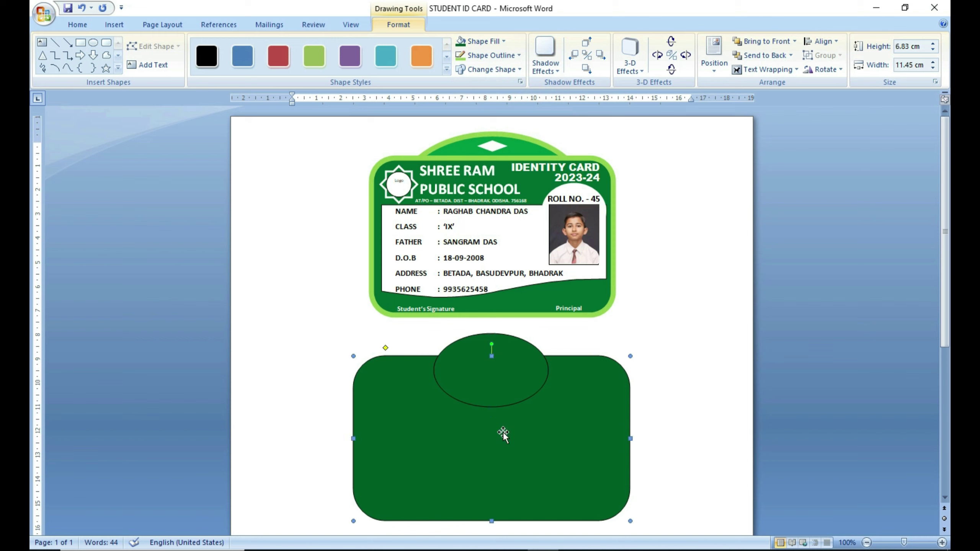
{"action": "left_click", "coordinate": [516, 389]}
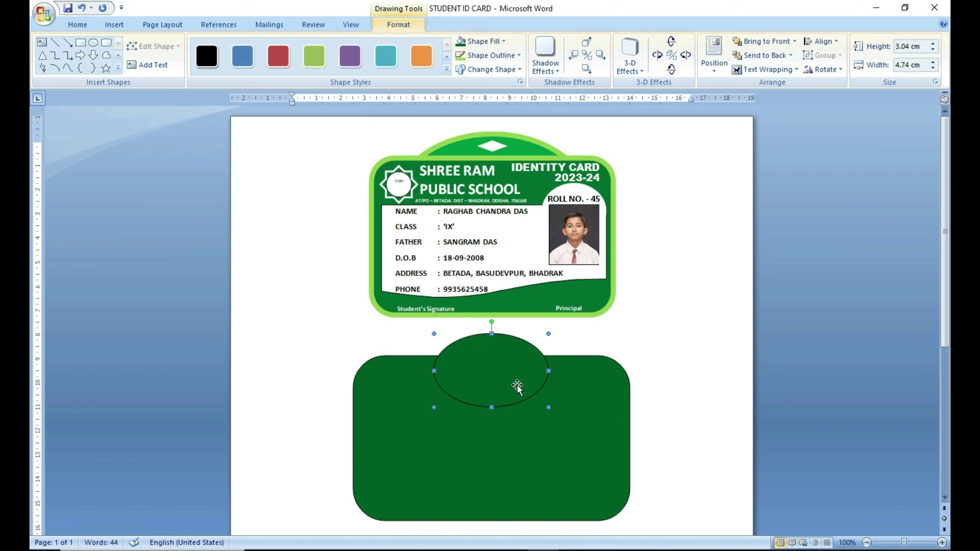
{"action": "left_click_drag", "start_coordinate": [492, 408], "coordinate": [491, 385]}
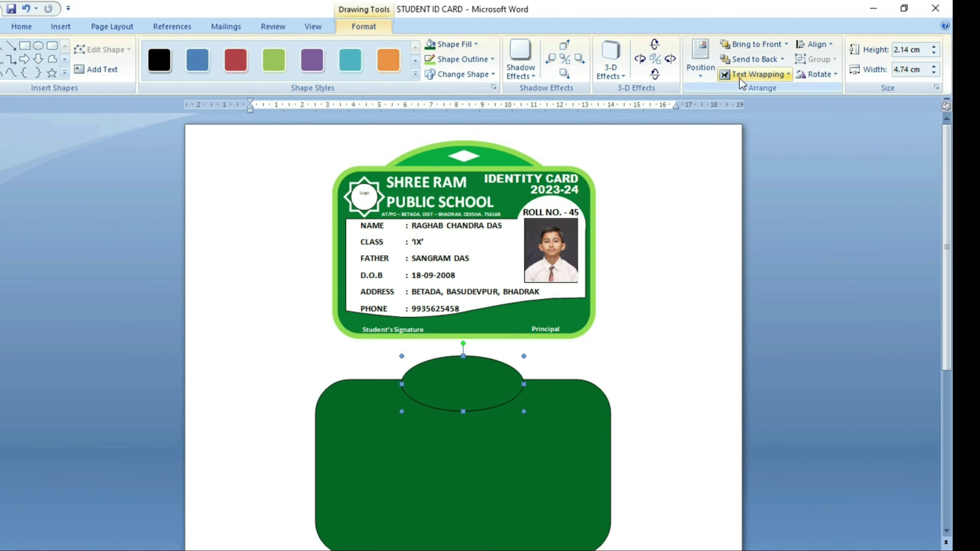
Set the oval to Behind Text, nudge it upward, and widen it to 6.01 cm
{"action": "left_click", "coordinate": [741, 76]}
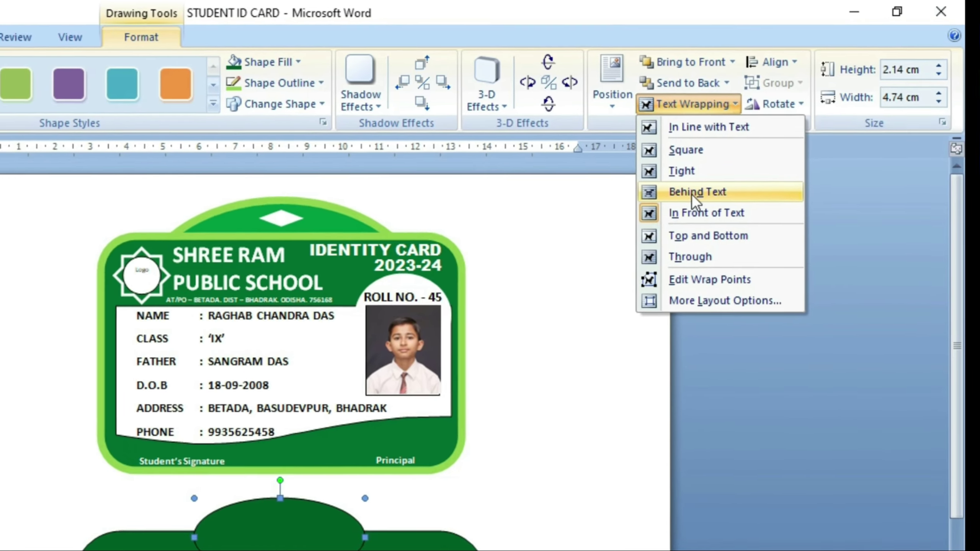
{"action": "left_click", "coordinate": [691, 194]}
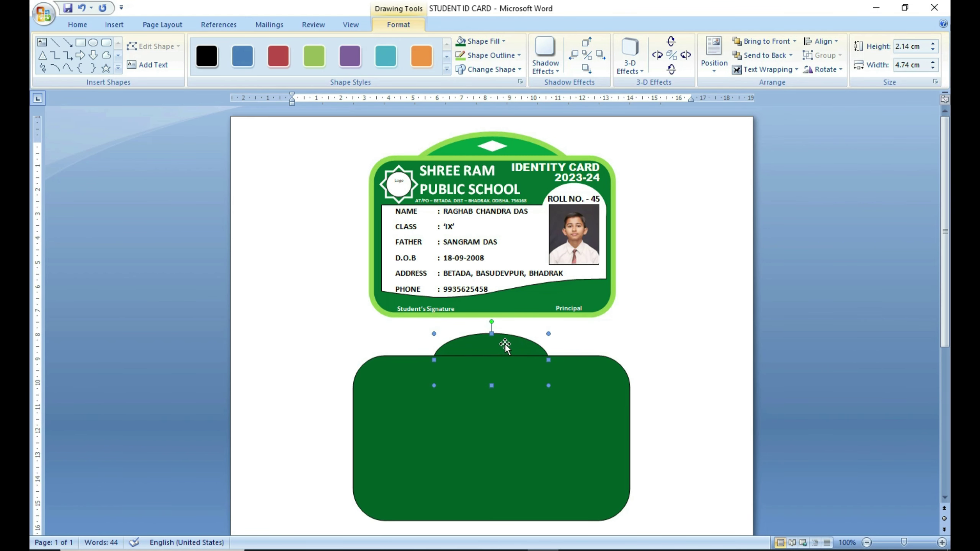
{"action": "key", "text": "ctrl+Up"}
{"action": "key", "text": "ctrl+Up"}
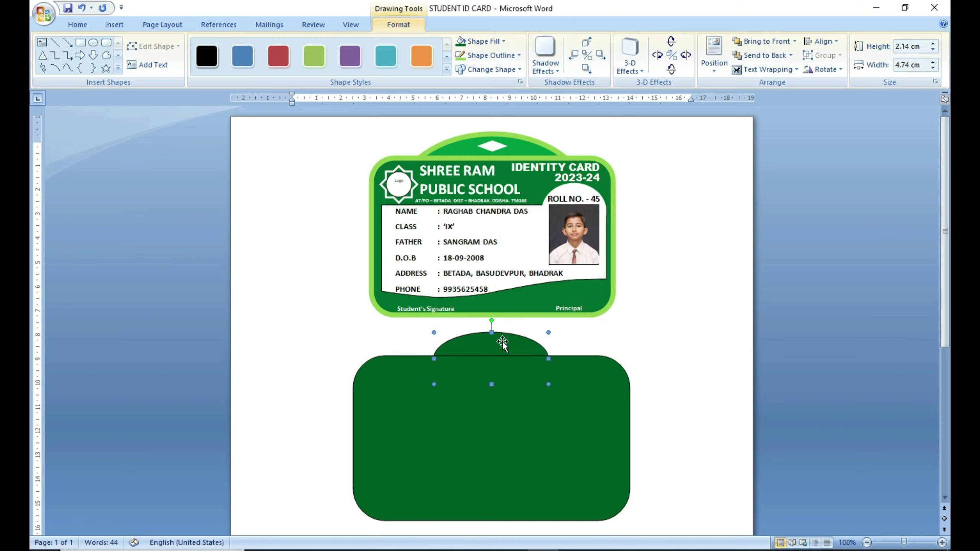
{"action": "key", "text": "ctrl+Right"}
{"action": "key", "text": "ctrl+Up"}
{"action": "key", "text": "ctrl+Up"}
{"action": "key", "text": "ctrl+Up"}
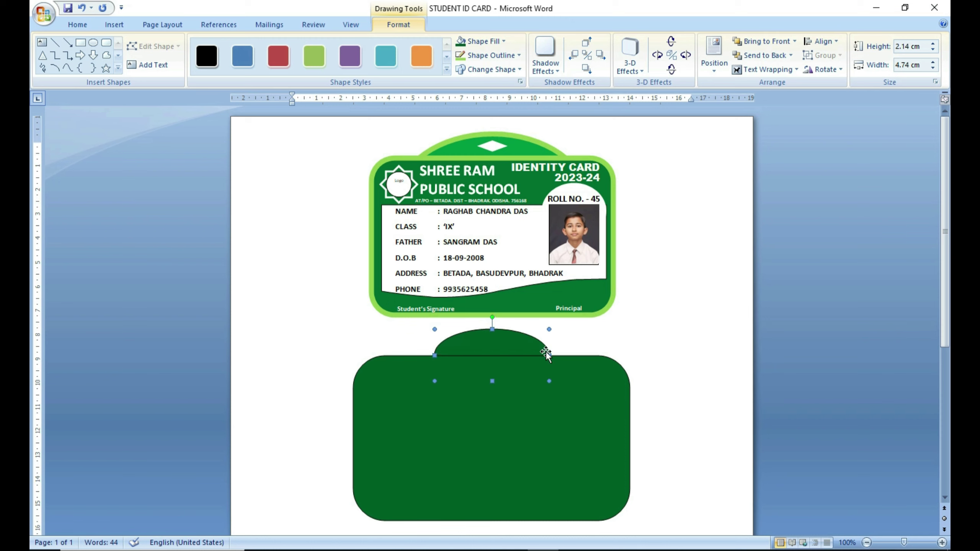
{"action": "left_click_drag", "start_coordinate": [549, 354], "coordinate": [571, 354]}
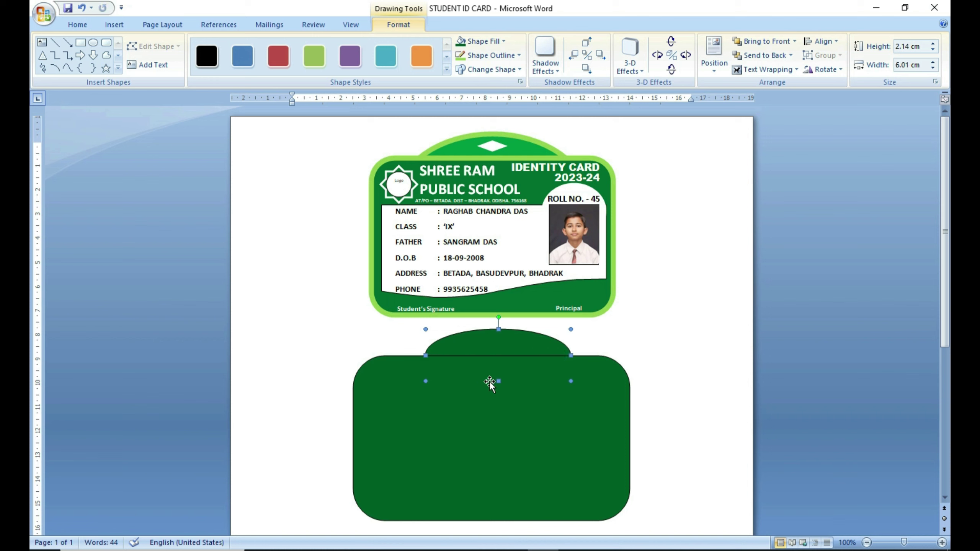
{"action": "left_click", "coordinate": [504, 343]}
Select the rounded rectangle and the oval together and Align Center them horizontally
{"action": "left_click", "coordinate": [383, 404], "text": "shift"}
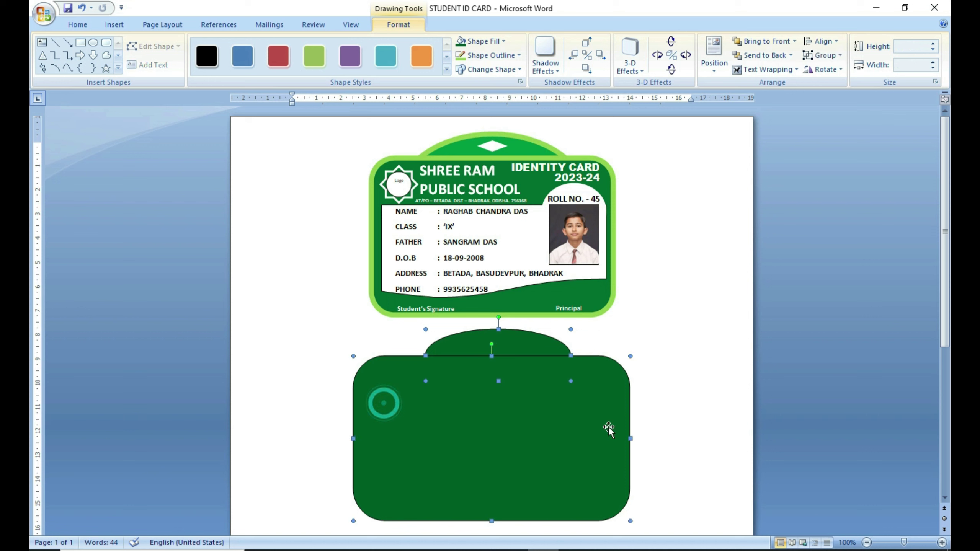
{"action": "left_click", "coordinate": [686, 430]}
{"action": "left_click", "coordinate": [622, 409]}
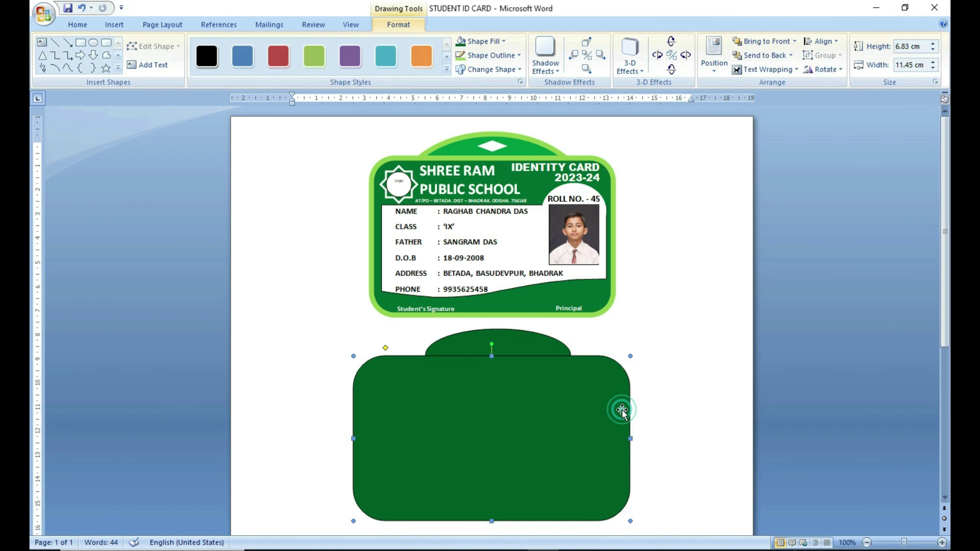
{"action": "left_click", "coordinate": [534, 341], "text": "shift"}
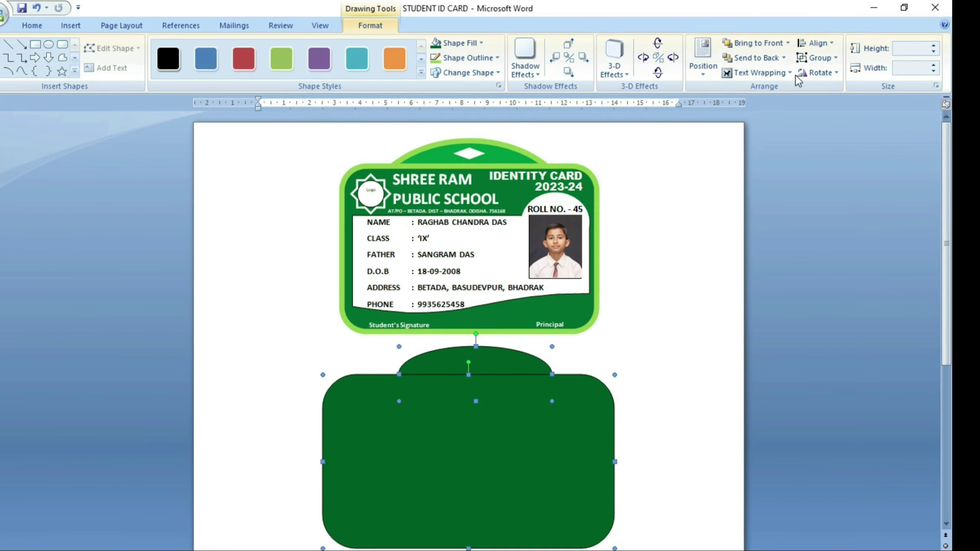
{"action": "left_click", "coordinate": [817, 46]}
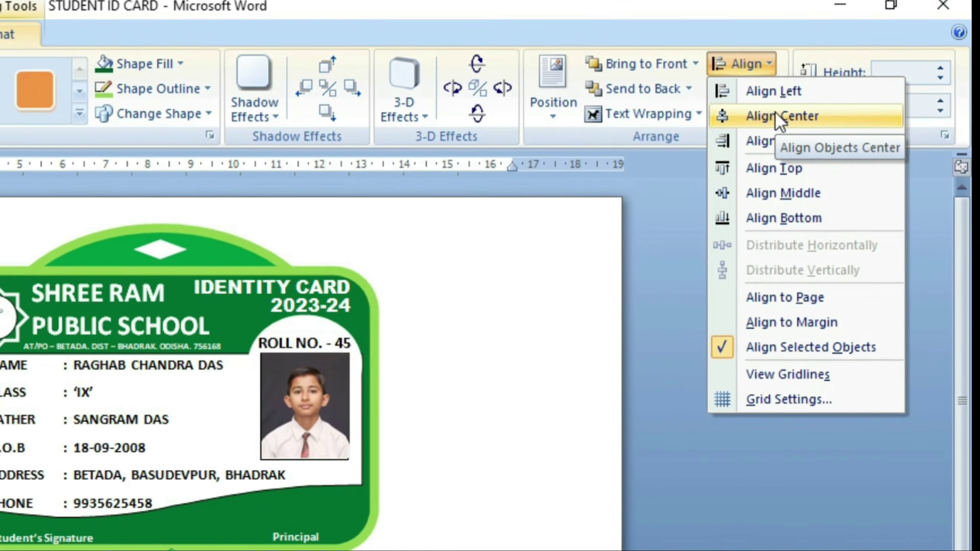
{"action": "left_click", "coordinate": [807, 99]}
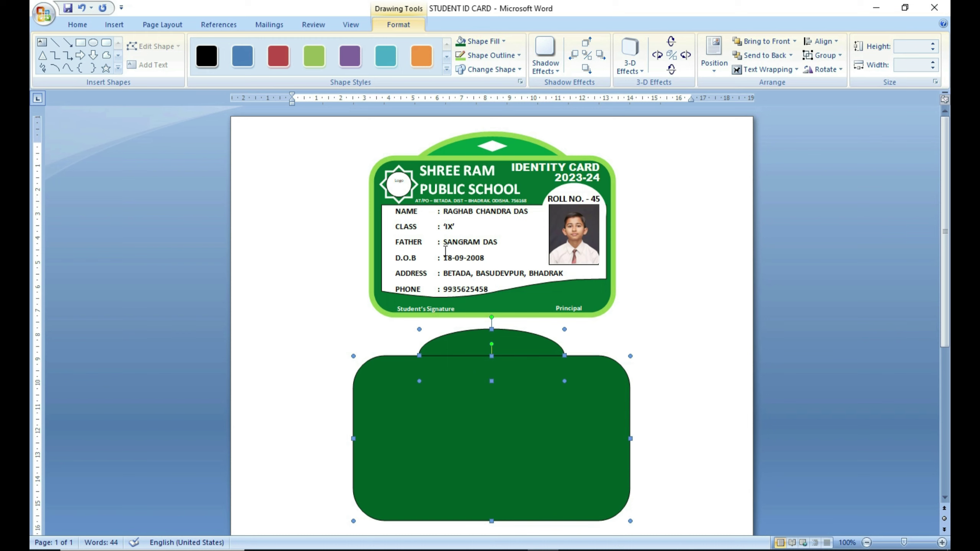
Give the oval tab and rounded rectangle a light green 4½ pt outline
{"action": "left_click", "coordinate": [490, 55]}
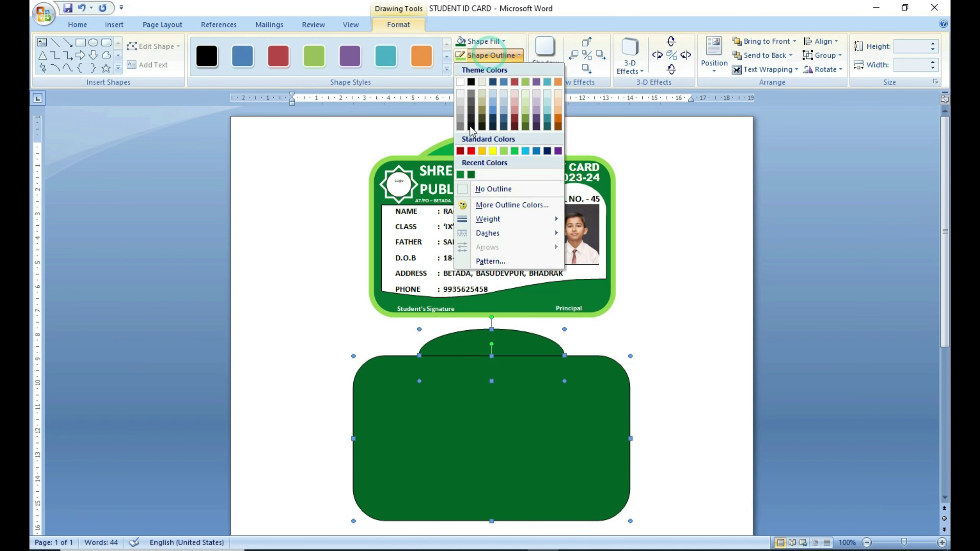
{"action": "left_click", "coordinate": [503, 150]}
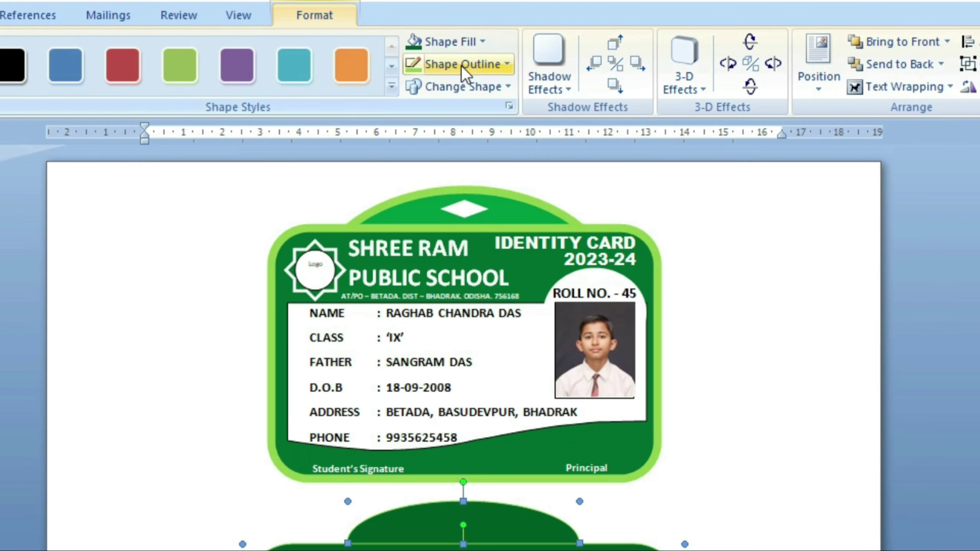
{"action": "left_click", "coordinate": [490, 56]}
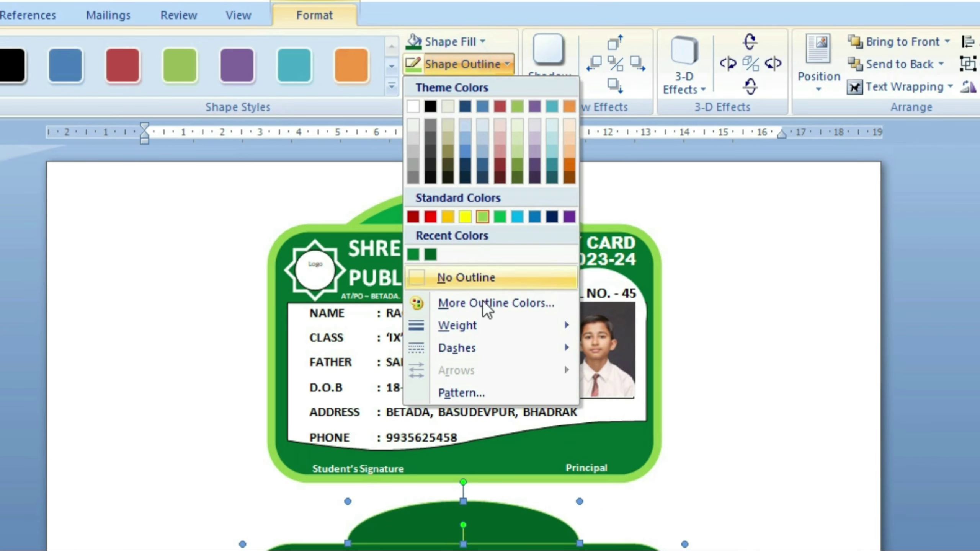
{"action": "left_click", "coordinate": [479, 329]}
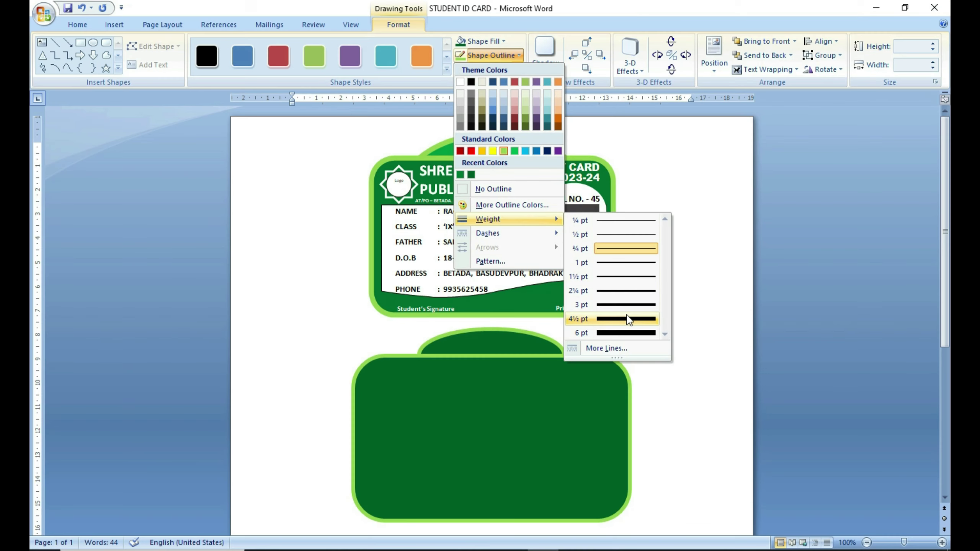
{"action": "left_click", "coordinate": [683, 487]}
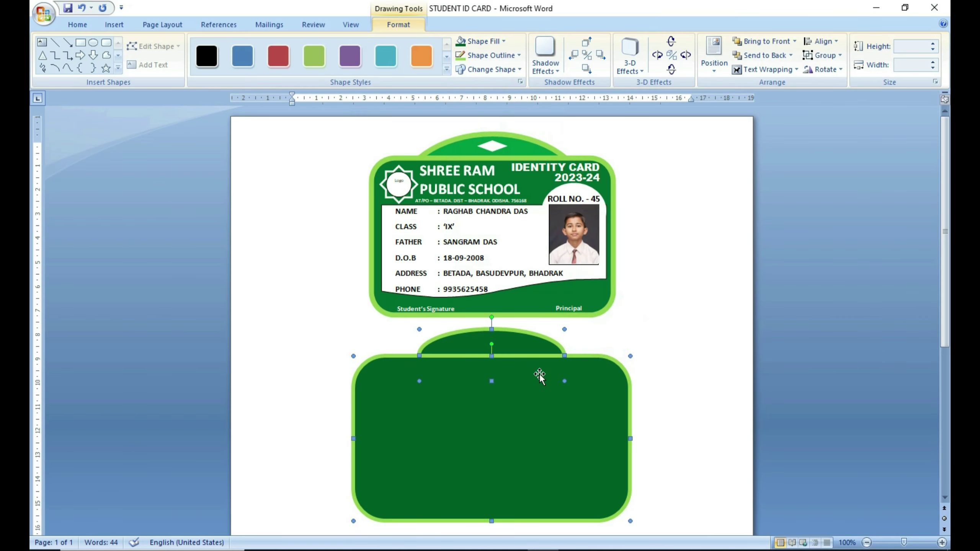
{"action": "left_click", "coordinate": [674, 366]}
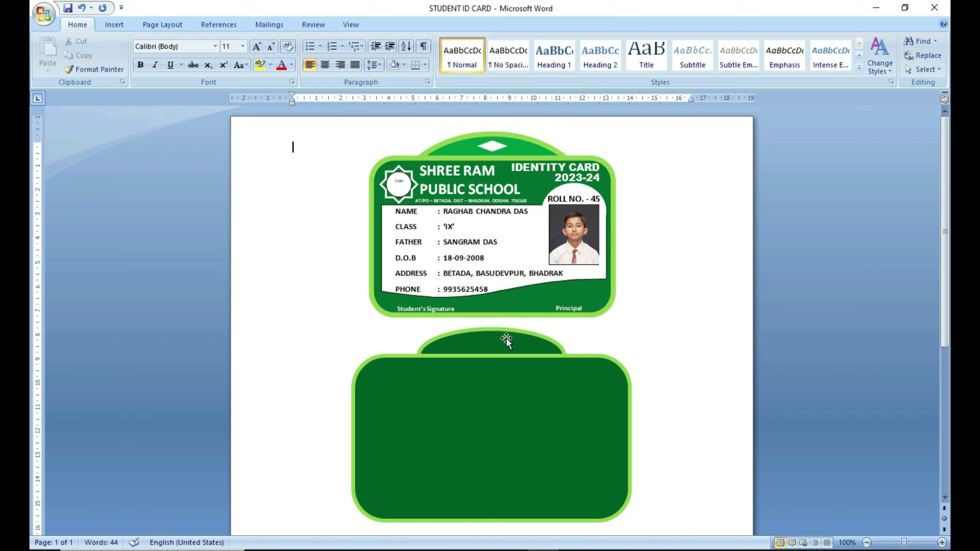
Draw a small 0.4 × 1.74 cm rounded-rectangle slot on the green oval tab
{"action": "left_click", "coordinate": [114, 24]}
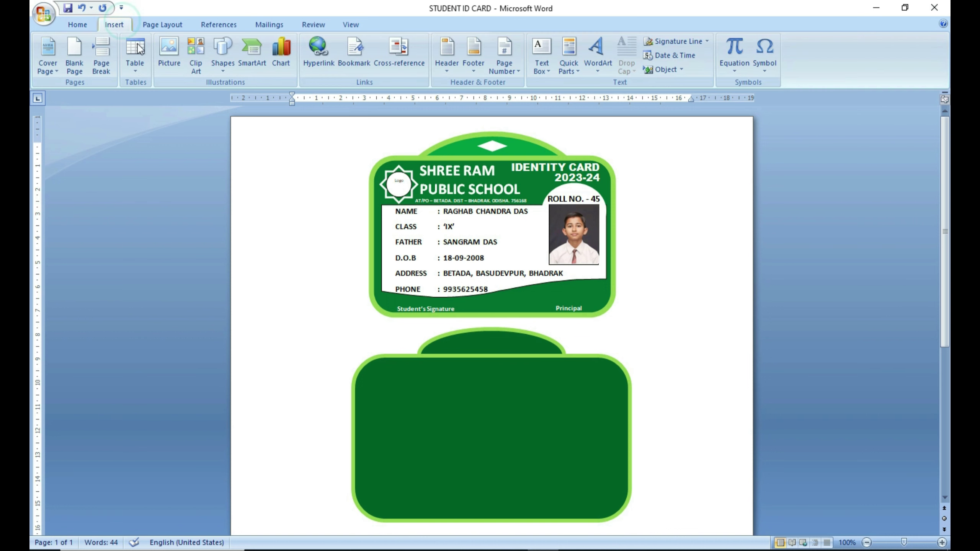
{"action": "left_click", "coordinate": [222, 54]}
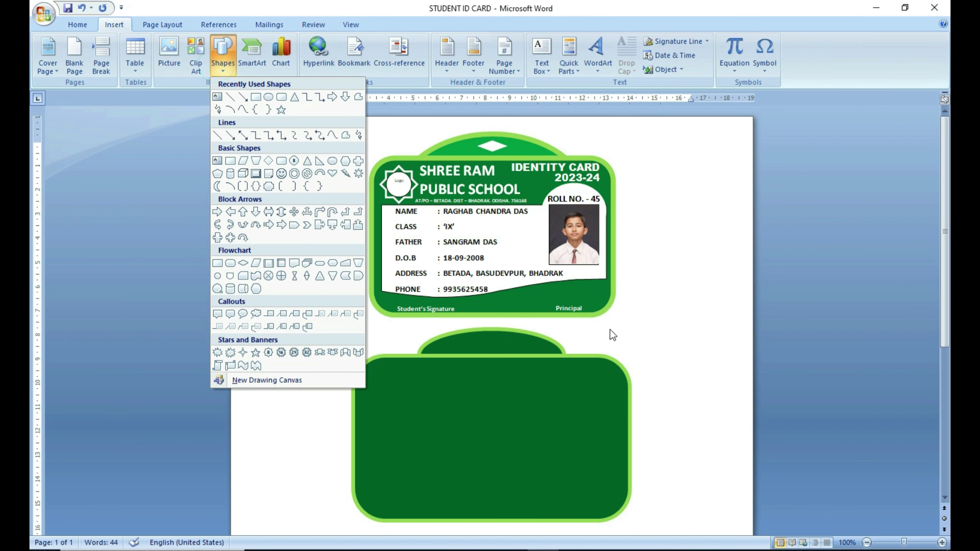
{"action": "left_click", "coordinate": [658, 351]}
{"action": "left_click", "coordinate": [582, 369]}
{"action": "left_click", "coordinate": [399, 24]}
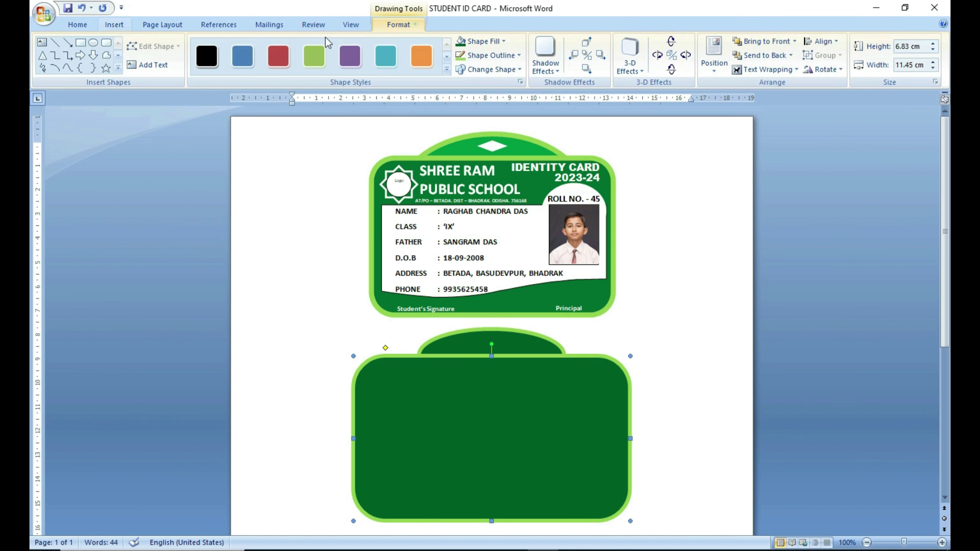
{"action": "left_click", "coordinate": [106, 43]}
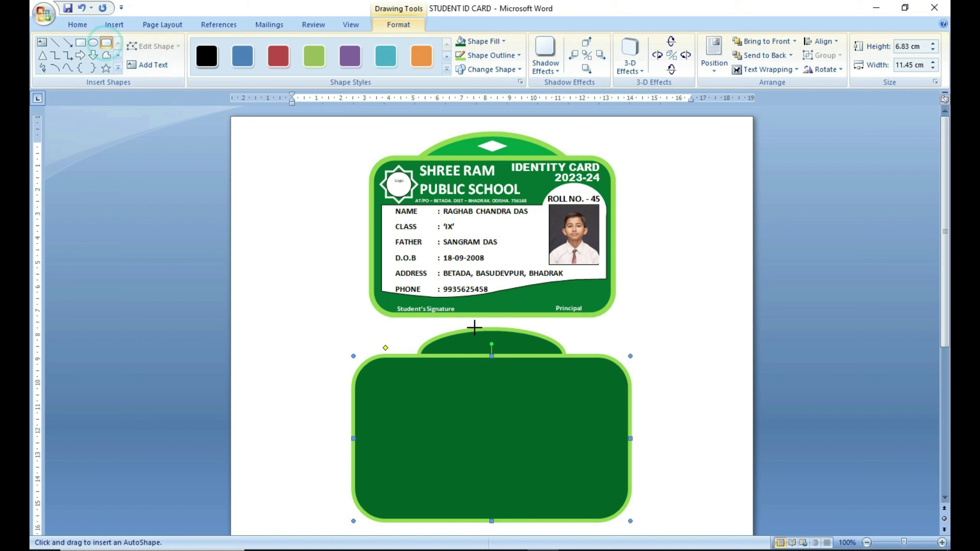
{"action": "mouse_move", "coordinate": [469, 334]}
{"action": "left_mouse_down"}
{"action": "mouse_move", "coordinate": [512, 343]}
{"action": "mouse_move", "coordinate": [475, 326]}
{"action": "left_mouse_up"}
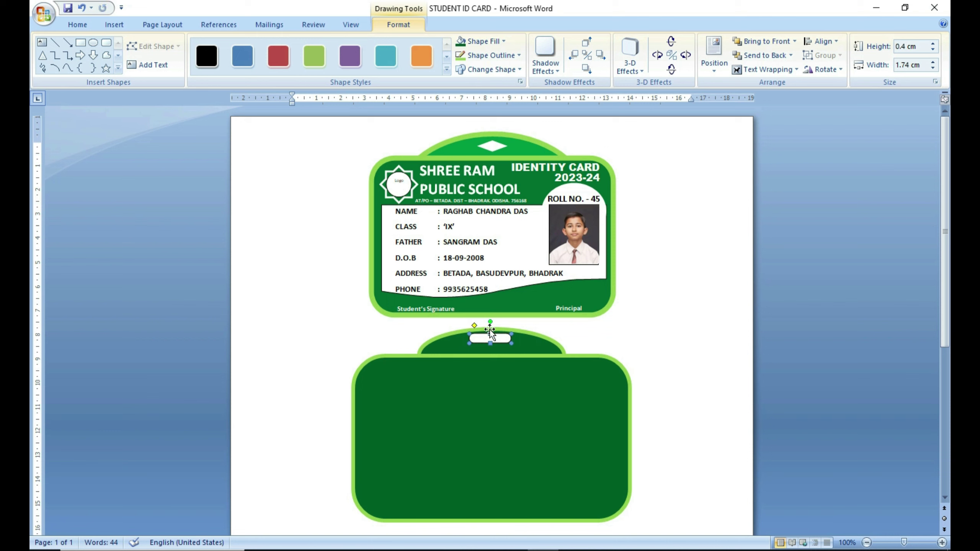
{"action": "key", "text": "Down"}
{"action": "key", "text": "Down"}
{"action": "key", "text": "Right"}
{"action": "key", "text": "Right"}
Centre the slot horizontally on the oval tab and remove its outline
{"action": "left_click", "coordinate": [533, 332], "text": "shift"}
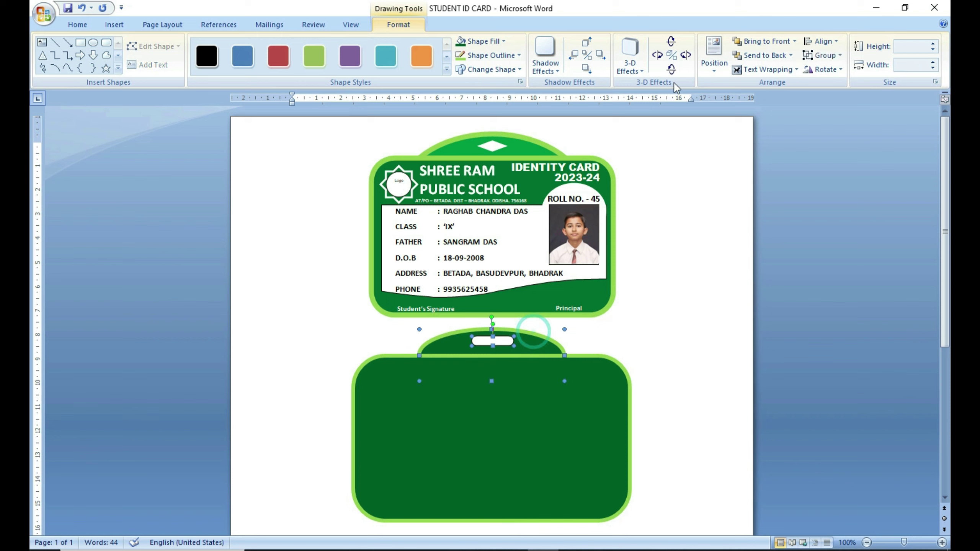
{"action": "left_click", "coordinate": [821, 41]}
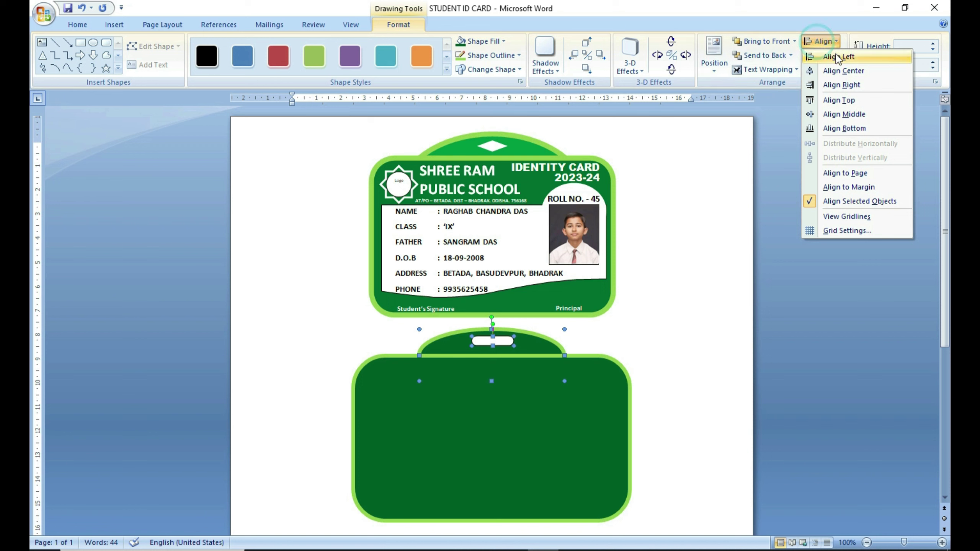
{"action": "left_click", "coordinate": [843, 71]}
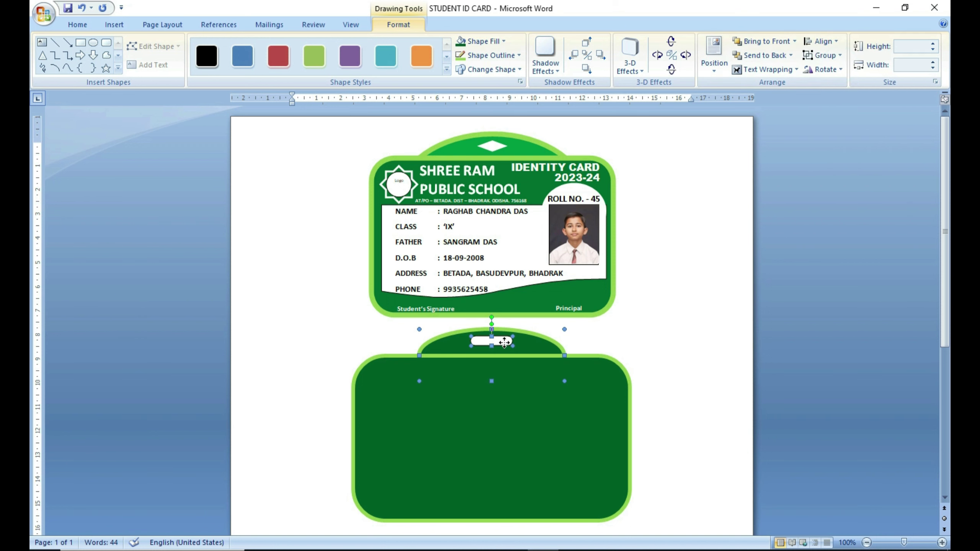
{"action": "left_click", "coordinate": [683, 340]}
{"action": "left_click", "coordinate": [511, 341]}
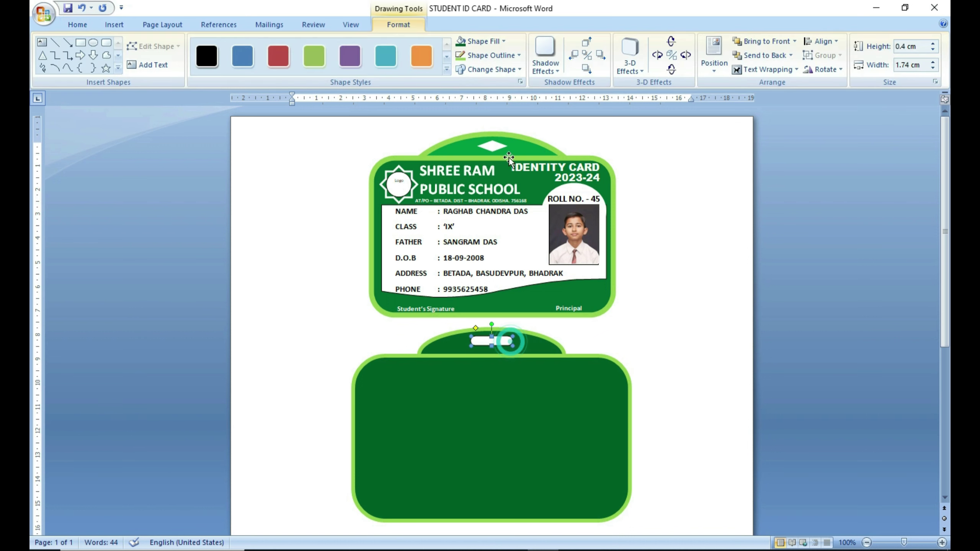
{"action": "left_click", "coordinate": [487, 57]}
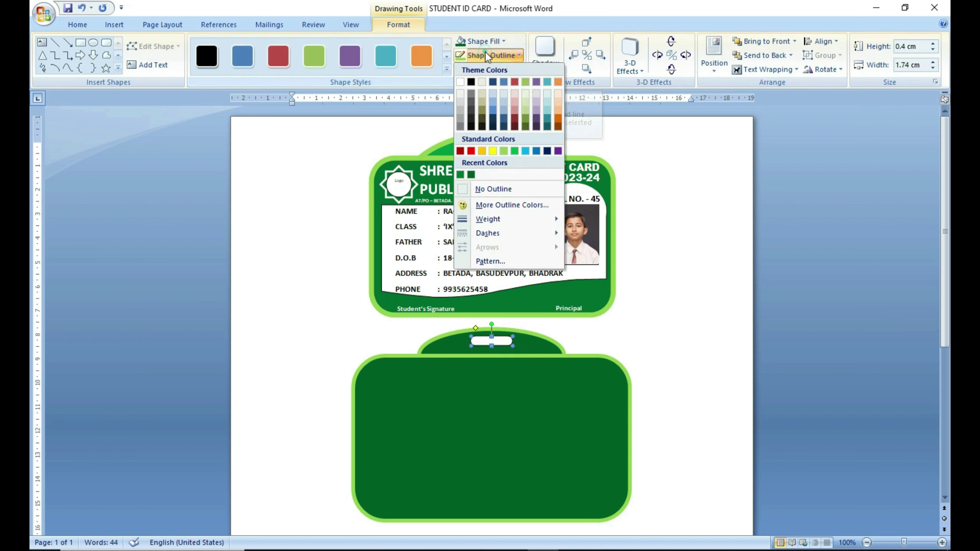
{"action": "left_click", "coordinate": [480, 191]}
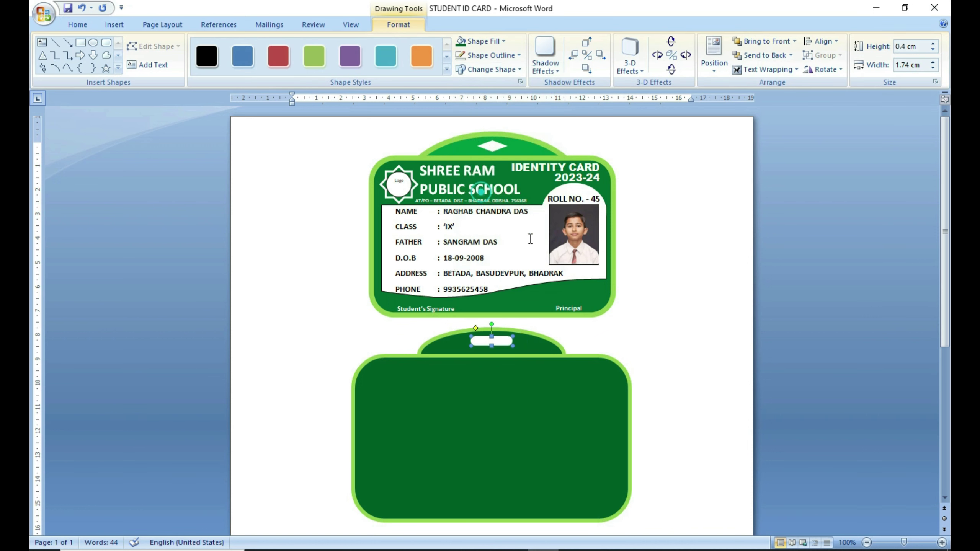
{"action": "left_click", "coordinate": [720, 457]}
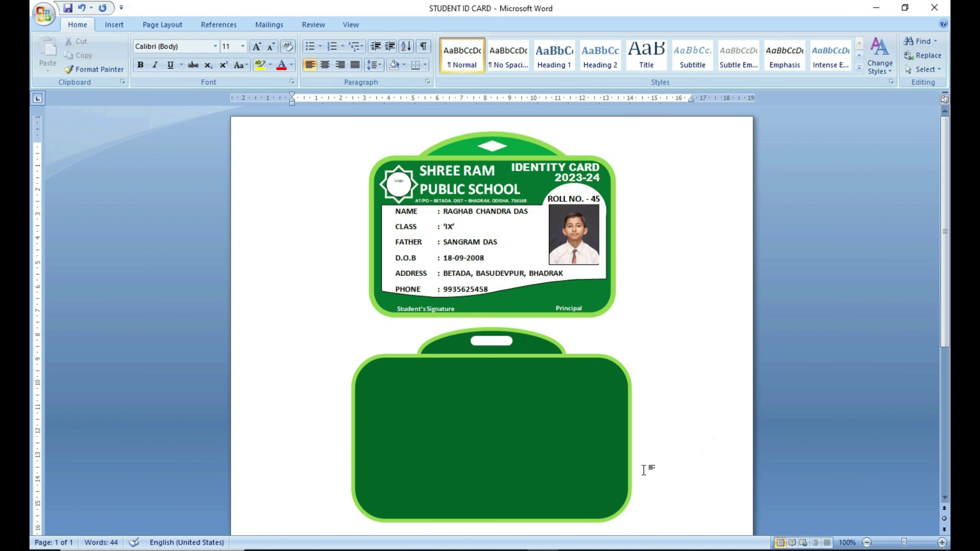
Draw a small 1.57 cm eight-point star near the green card's top-left corner
{"action": "left_click", "coordinate": [384, 400]}
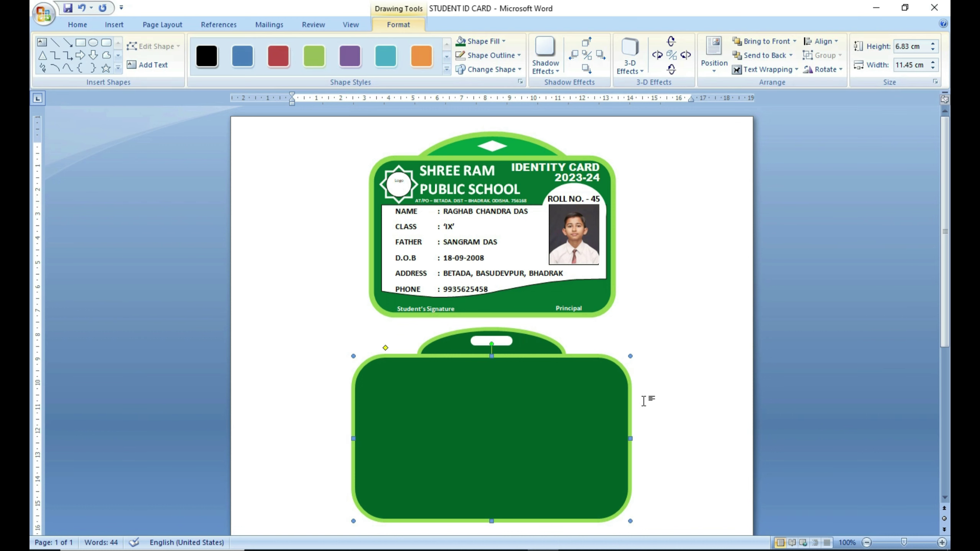
{"action": "left_click", "coordinate": [675, 385]}
{"action": "left_click", "coordinate": [112, 23]}
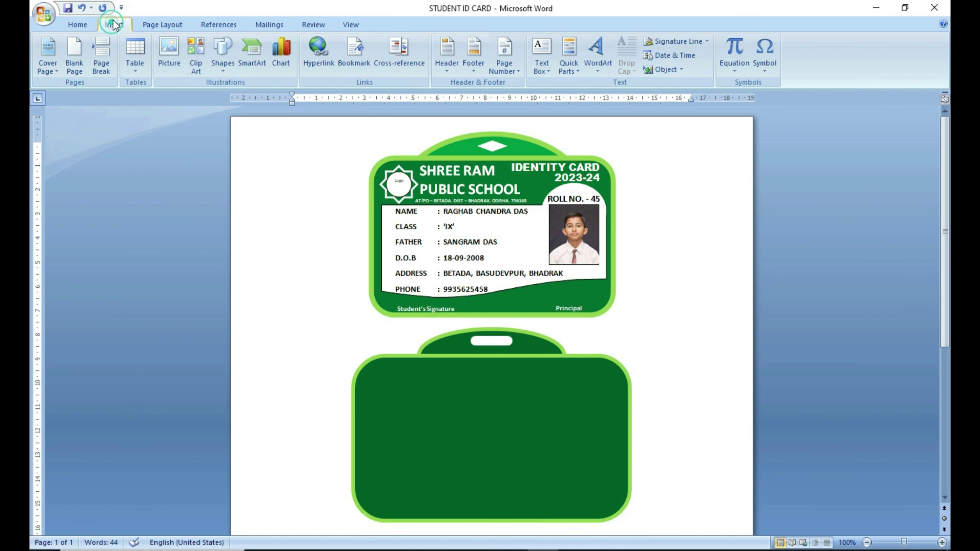
{"action": "left_click", "coordinate": [229, 66]}
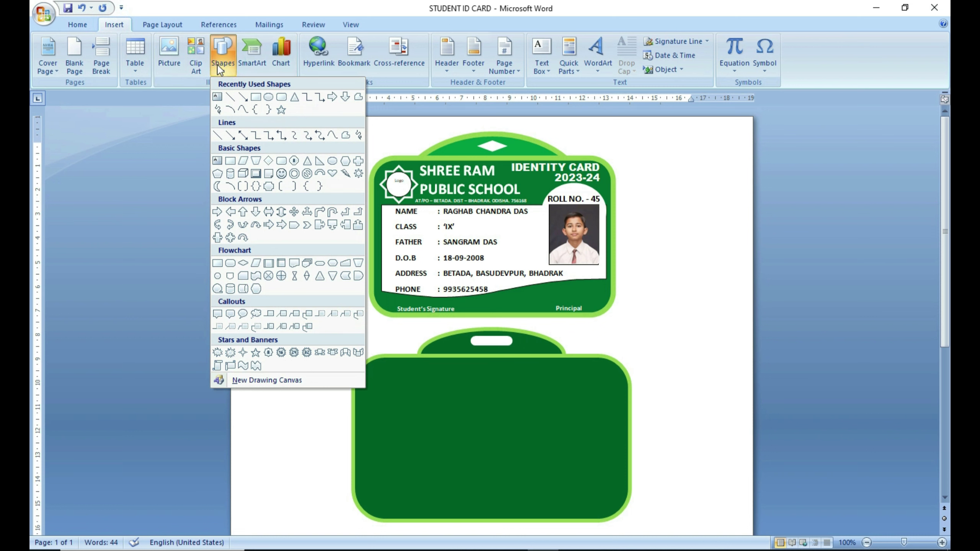
{"action": "left_click", "coordinate": [271, 354]}
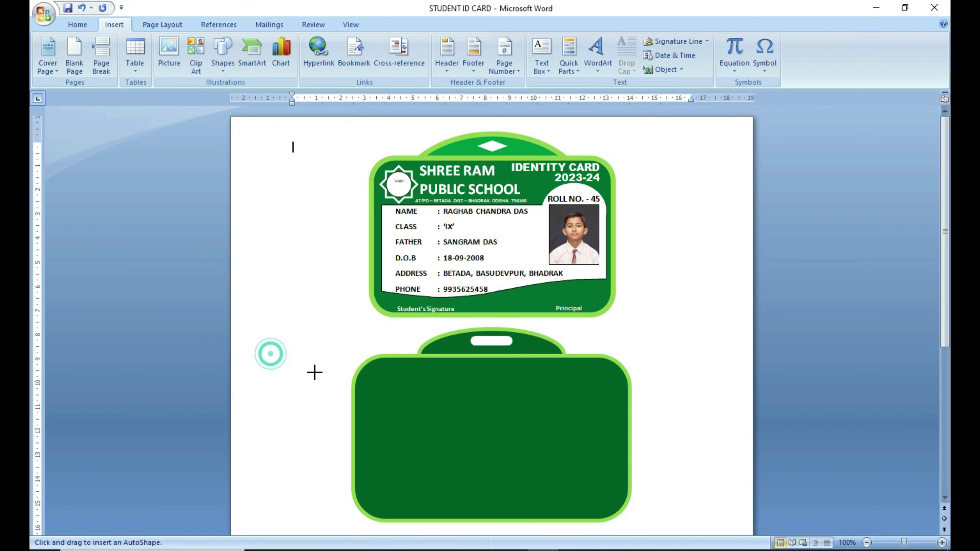
{"action": "left_click_drag", "start_coordinate": [372, 367], "coordinate": [412, 399]}
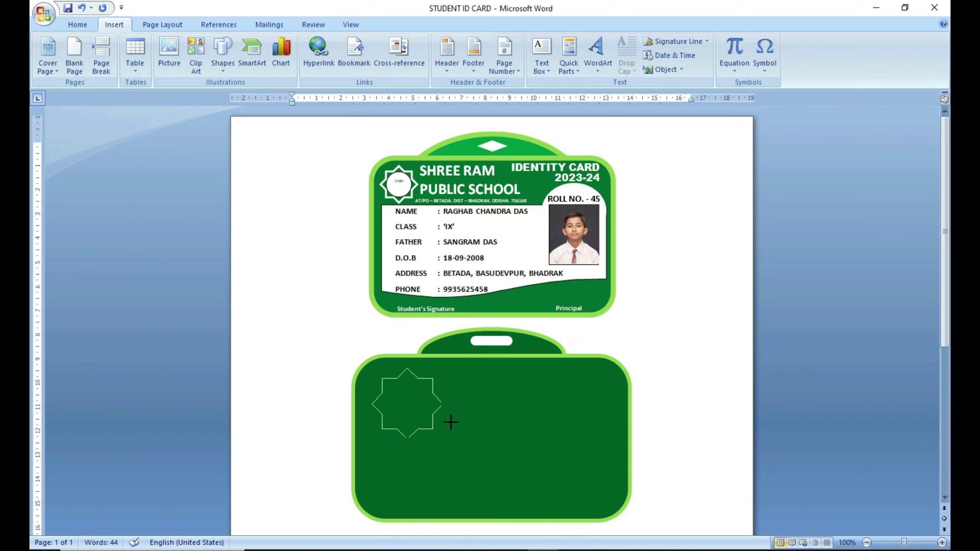
{"action": "mouse_move", "coordinate": [413, 399]}
{"action": "left_mouse_down"}
{"action": "mouse_move", "coordinate": [404, 372]}
{"action": "mouse_move", "coordinate": [425, 421]}
{"action": "mouse_move", "coordinate": [409, 406]}
{"action": "left_mouse_up"}
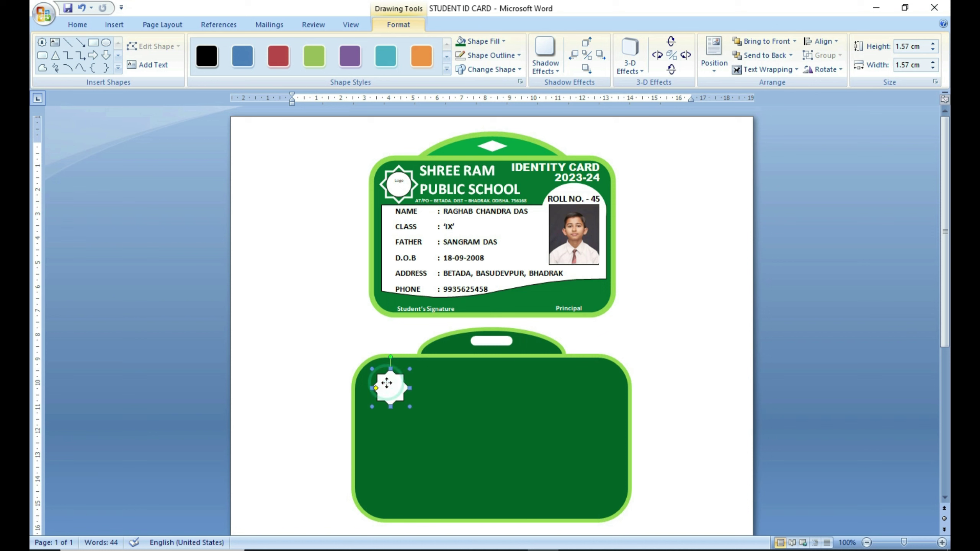
Remove the star's fill and give it a white 2¼ pt outline
{"action": "left_click", "coordinate": [493, 43]}
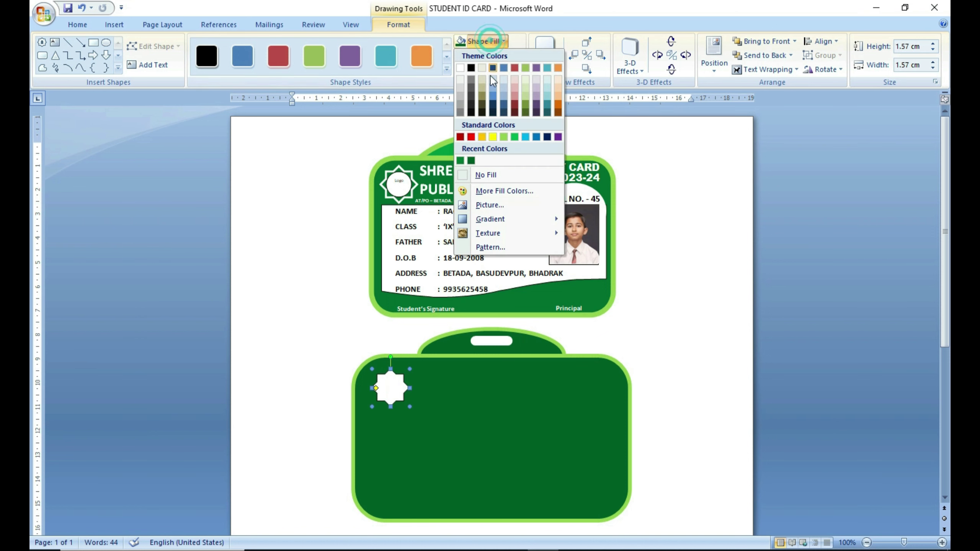
{"action": "left_click", "coordinate": [486, 172]}
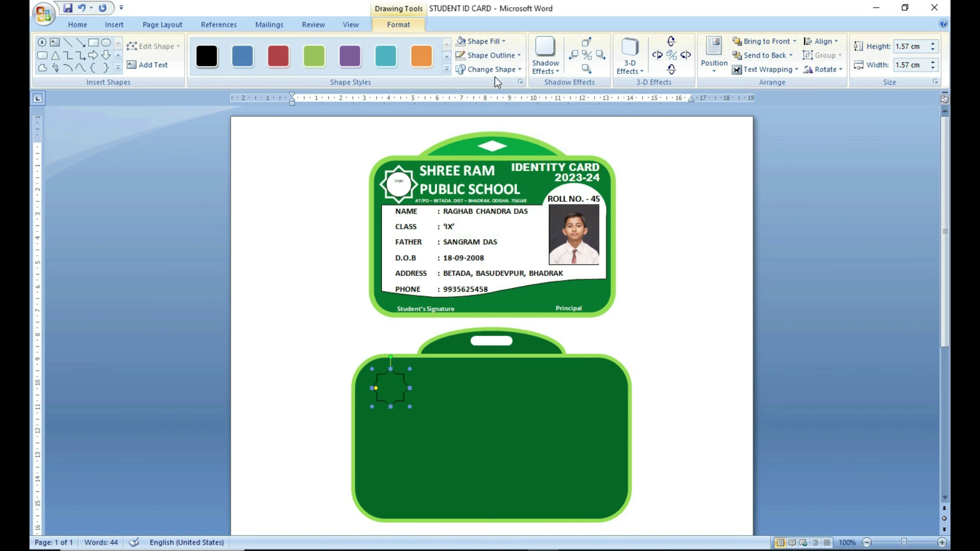
{"action": "left_click", "coordinate": [491, 55]}
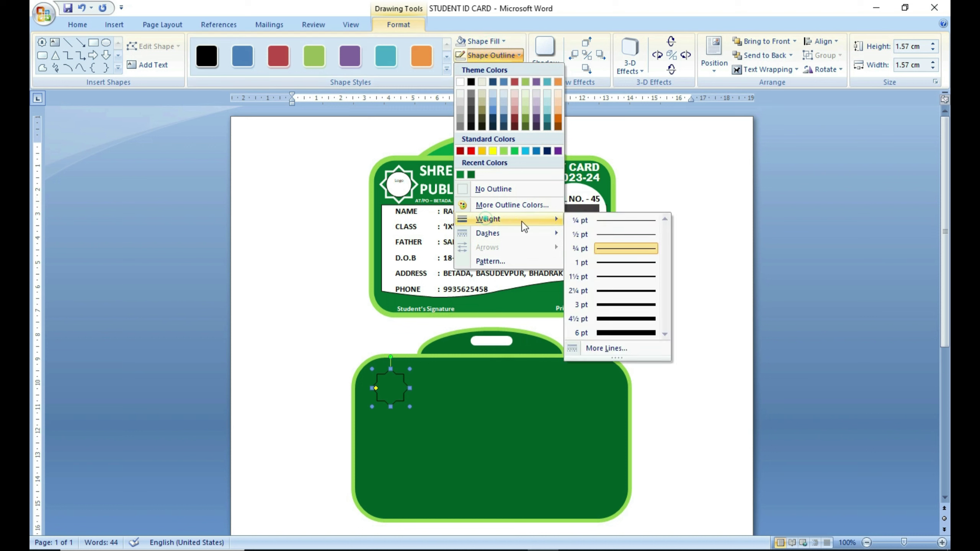
{"action": "mouse_move", "coordinate": [488, 219]}
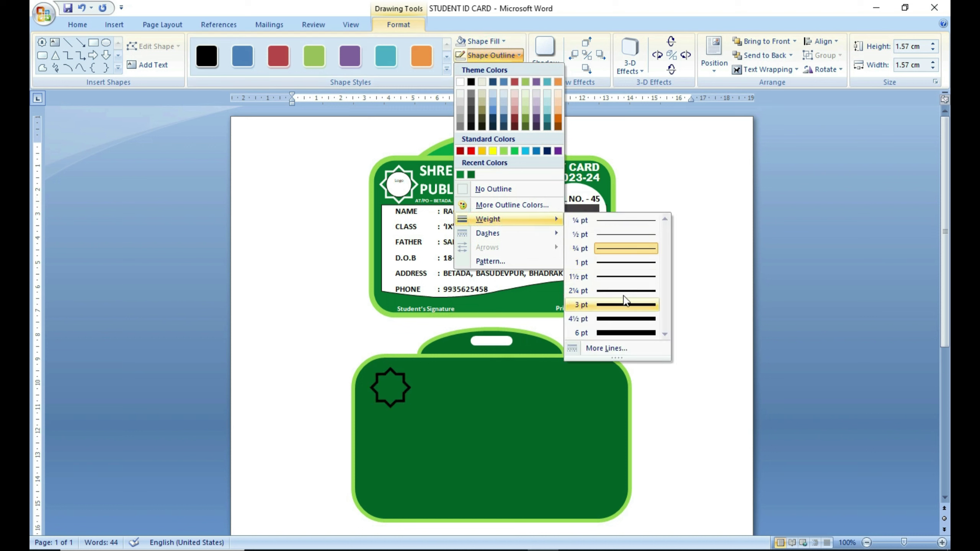
{"action": "left_click", "coordinate": [627, 290]}
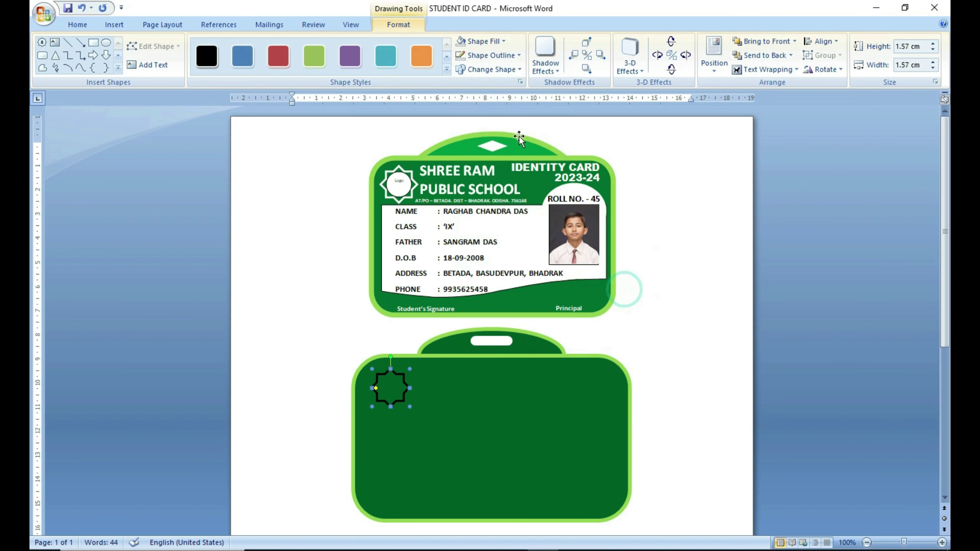
{"action": "left_click", "coordinate": [495, 55]}
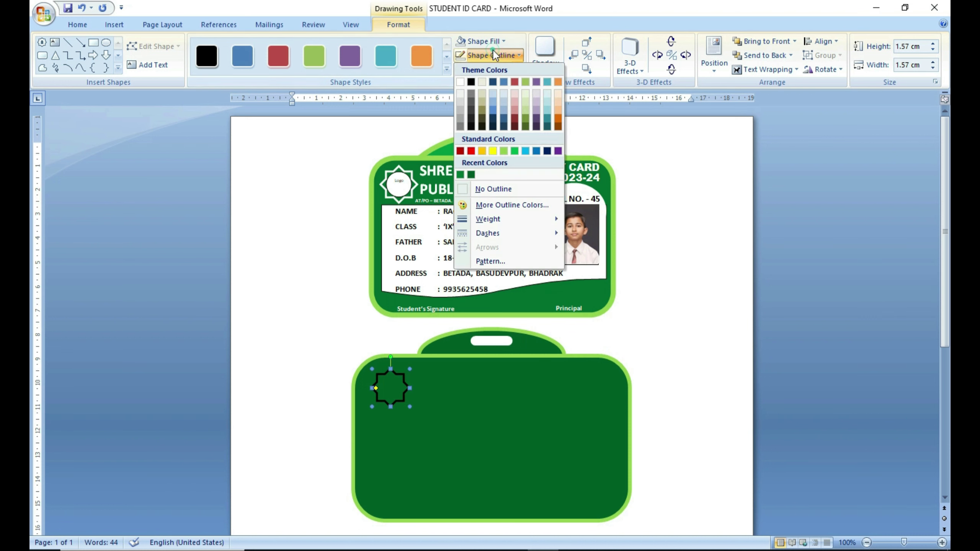
{"action": "left_click", "coordinate": [460, 82]}
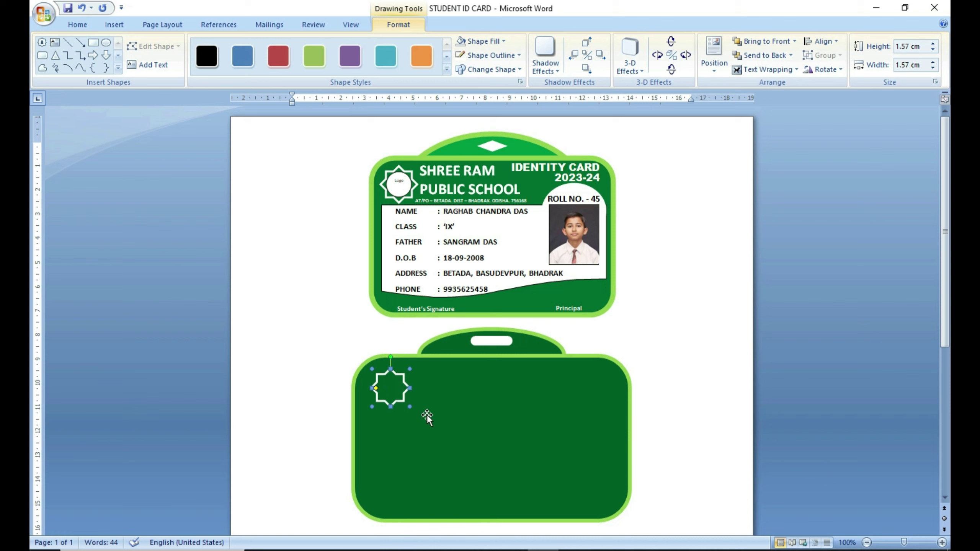
{"action": "left_click", "coordinate": [476, 414]}
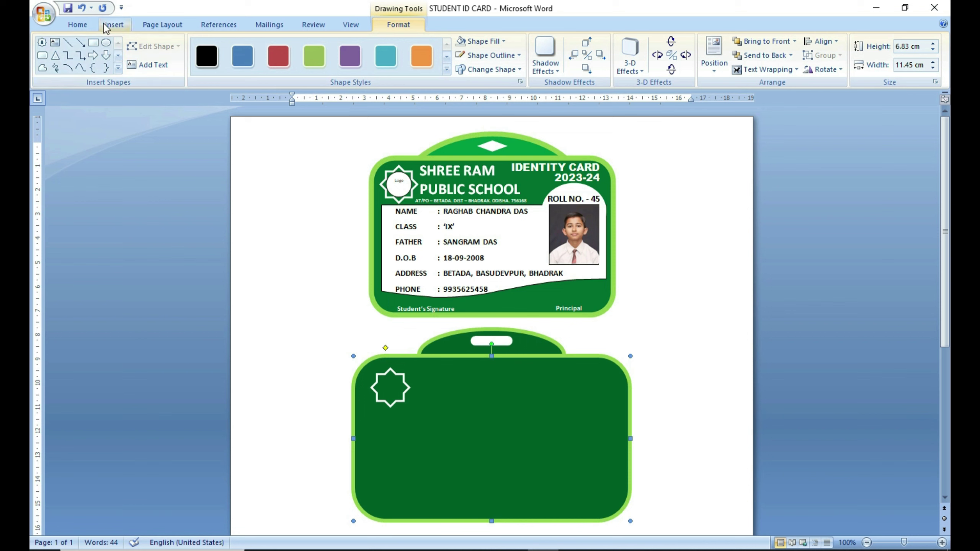
Draw a small white circle inside the star and align the two on a shared centre
{"action": "left_click", "coordinate": [108, 45]}
{"action": "left_click_drag", "start_coordinate": [380, 376], "coordinate": [403, 398]}
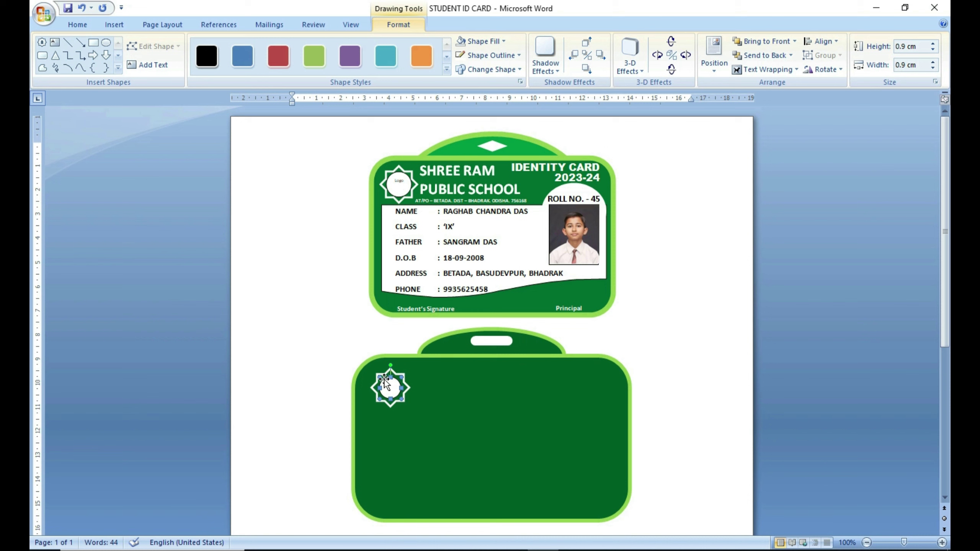
{"action": "left_click", "coordinate": [372, 386], "text": "shift"}
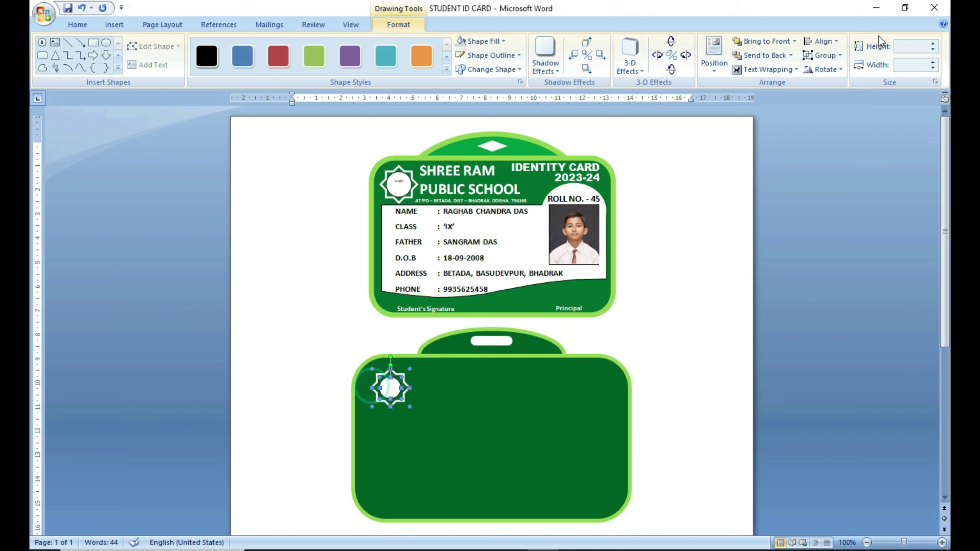
{"action": "left_click", "coordinate": [837, 44]}
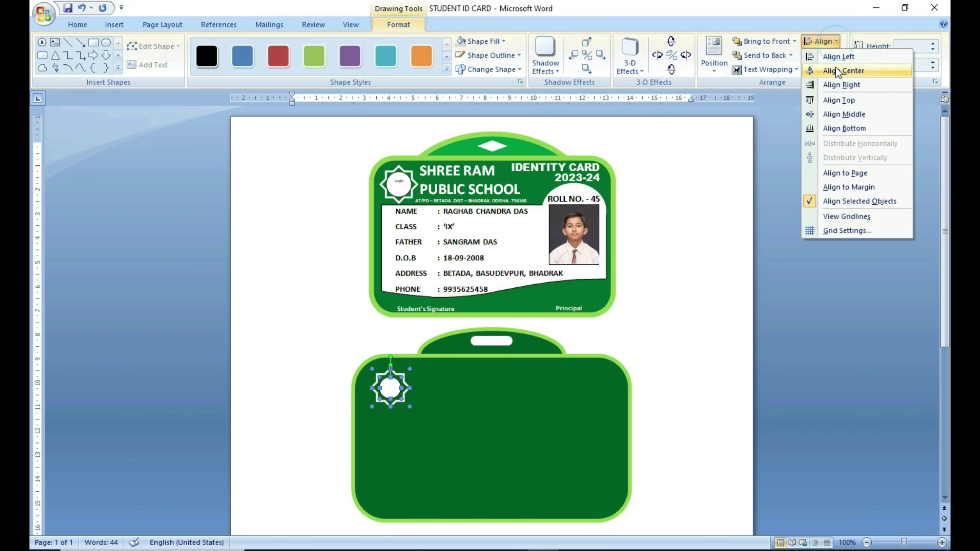
{"action": "left_click", "coordinate": [834, 67]}
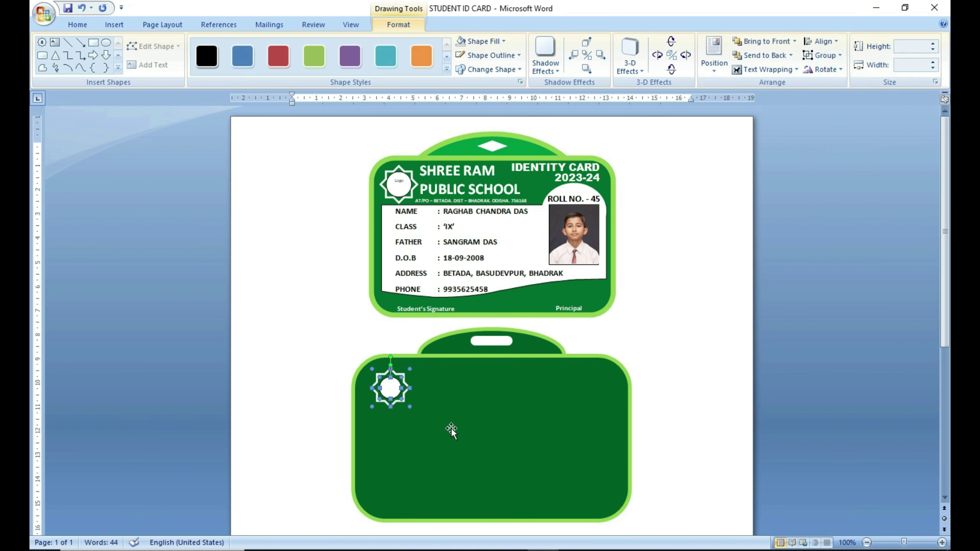
Nudge the star logo up and left toward the card's top-left corner
{"action": "key", "text": "Left"}
{"action": "key", "text": "Left"}
{"action": "key", "text": "Up"}
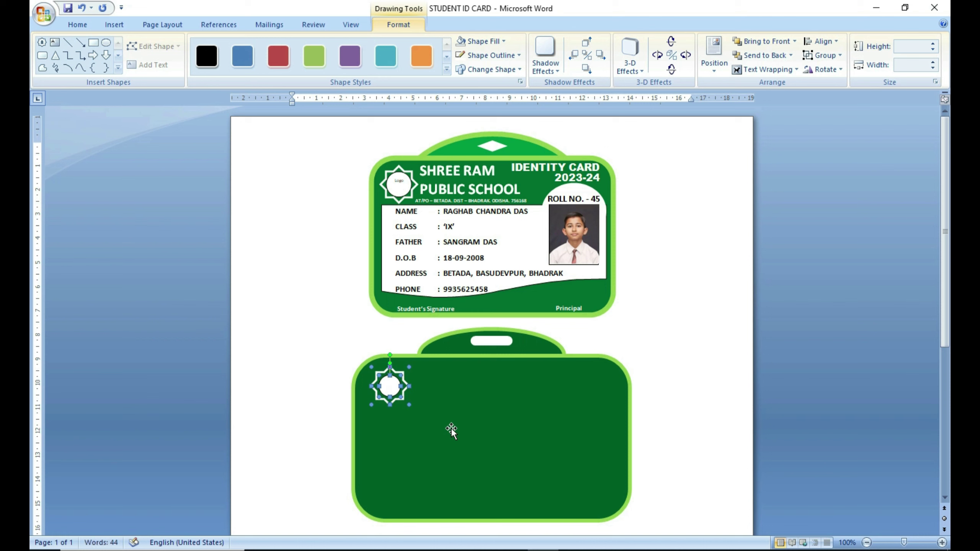
{"action": "key", "text": "Left"}
{"action": "key", "text": "Left"}
{"action": "key", "text": "Up"}
{"action": "key", "text": "Up"}
{"action": "key", "text": "Up"}
{"action": "key", "text": "Up"}
{"action": "key", "text": "Left"}
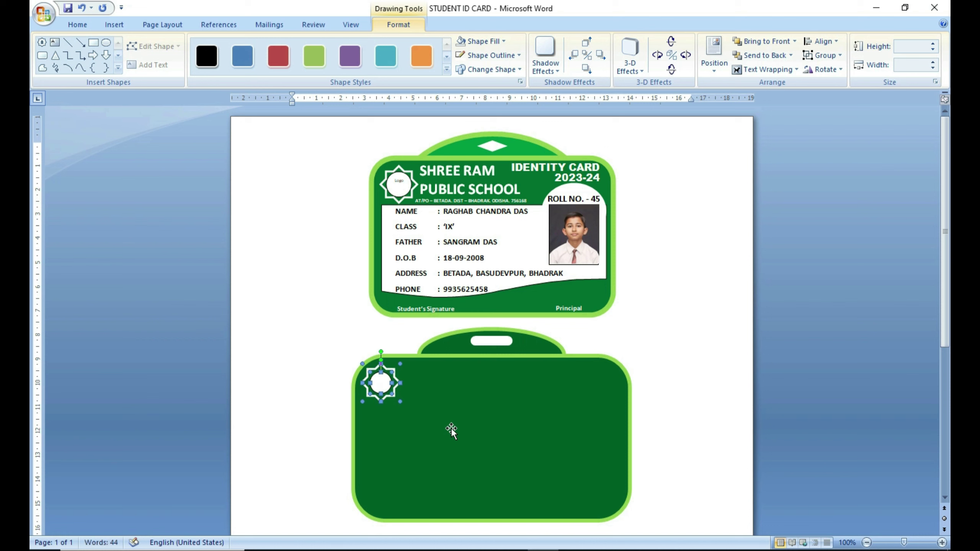
{"action": "key", "text": "Left"}
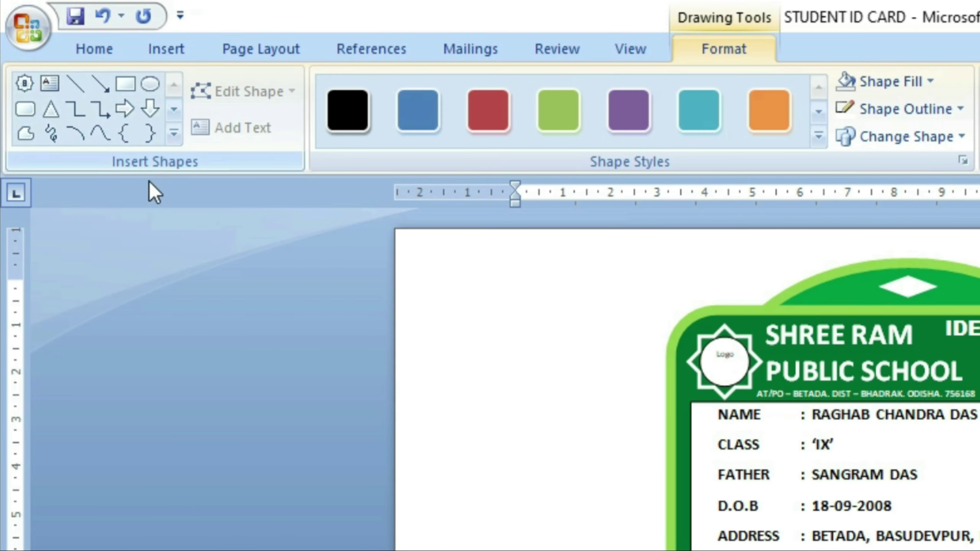
Draw a Flowchart: Document shape on the card and size it to about 10.75 × 4.2 cm
{"action": "left_click", "coordinate": [174, 135]}
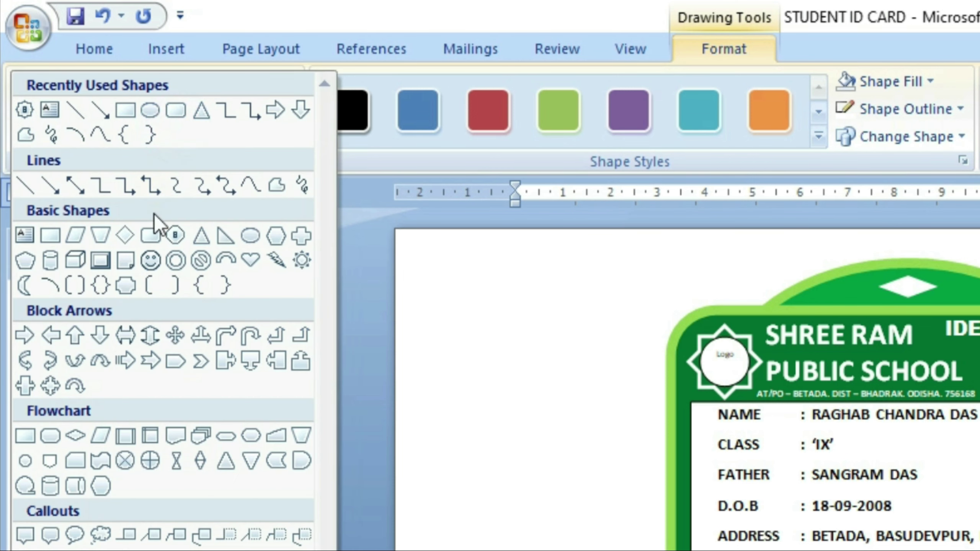
{"action": "left_click", "coordinate": [176, 445]}
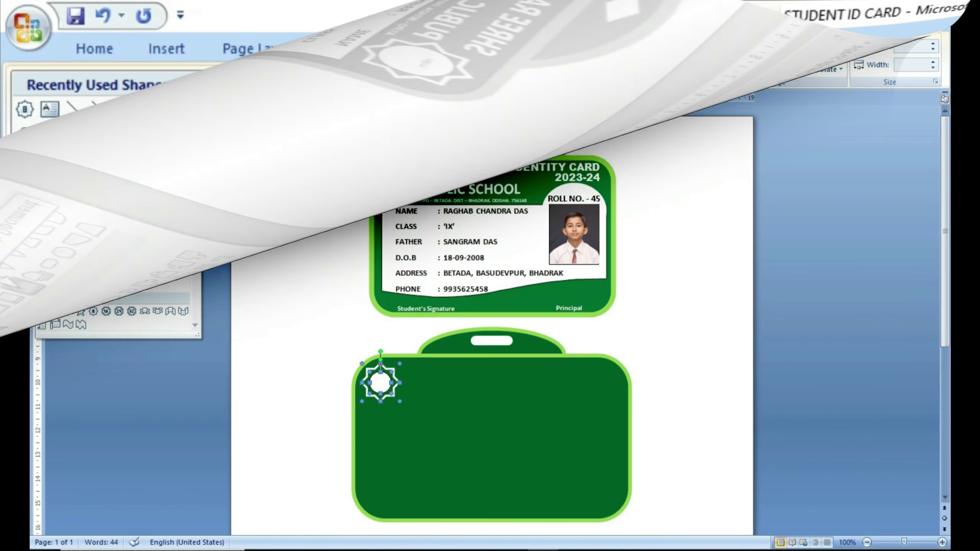
{"action": "mouse_move", "coordinate": [380, 401]}
{"action": "left_mouse_down"}
{"action": "mouse_move", "coordinate": [553, 466]}
{"action": "mouse_move", "coordinate": [585, 506]}
{"action": "mouse_move", "coordinate": [576, 497]}
{"action": "left_mouse_up"}
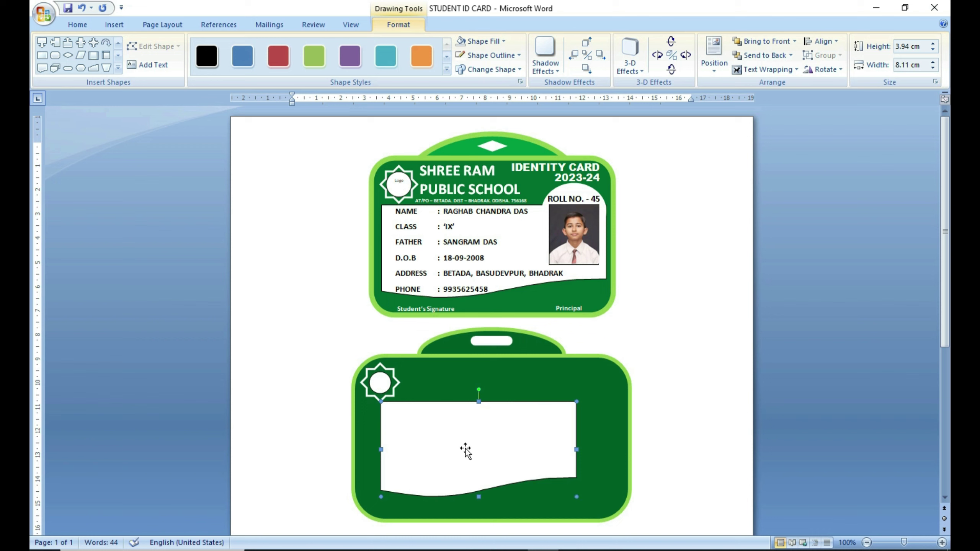
{"action": "left_click_drag", "start_coordinate": [464, 451], "coordinate": [445, 454]}
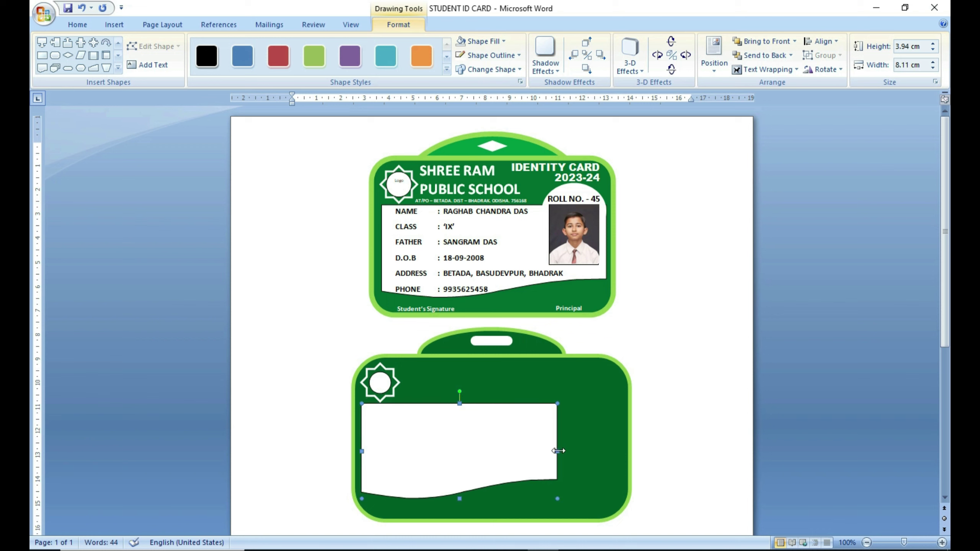
{"action": "left_click_drag", "start_coordinate": [557, 453], "coordinate": [621, 451]}
{"action": "left_click_drag", "start_coordinate": [493, 499], "coordinate": [492, 505]}
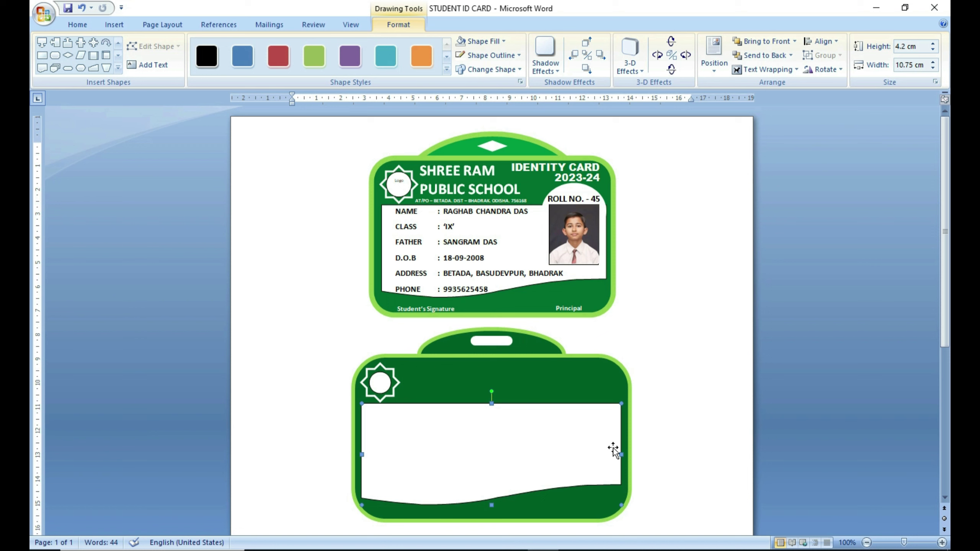
Draw a text box on the left side of the white panel
{"action": "left_click", "coordinate": [672, 459]}
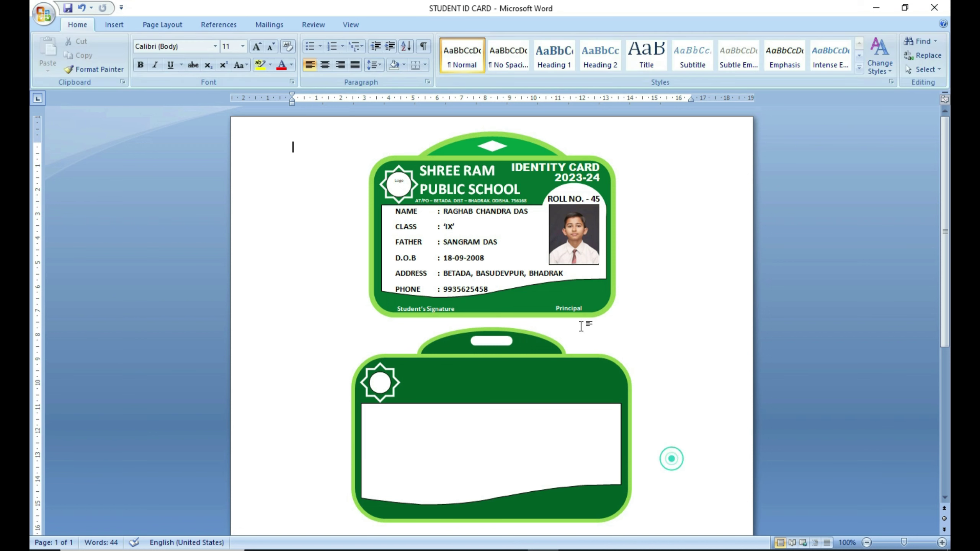
{"action": "left_click", "coordinate": [106, 25]}
{"action": "left_click", "coordinate": [223, 52]}
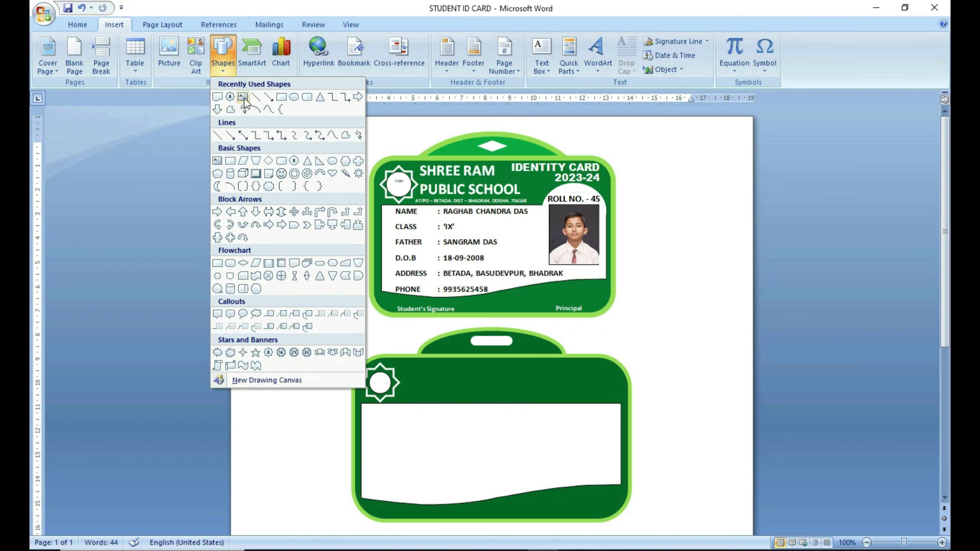
{"action": "left_click", "coordinate": [244, 98]}
{"action": "left_click_drag", "start_coordinate": [361, 408], "coordinate": [521, 499]}
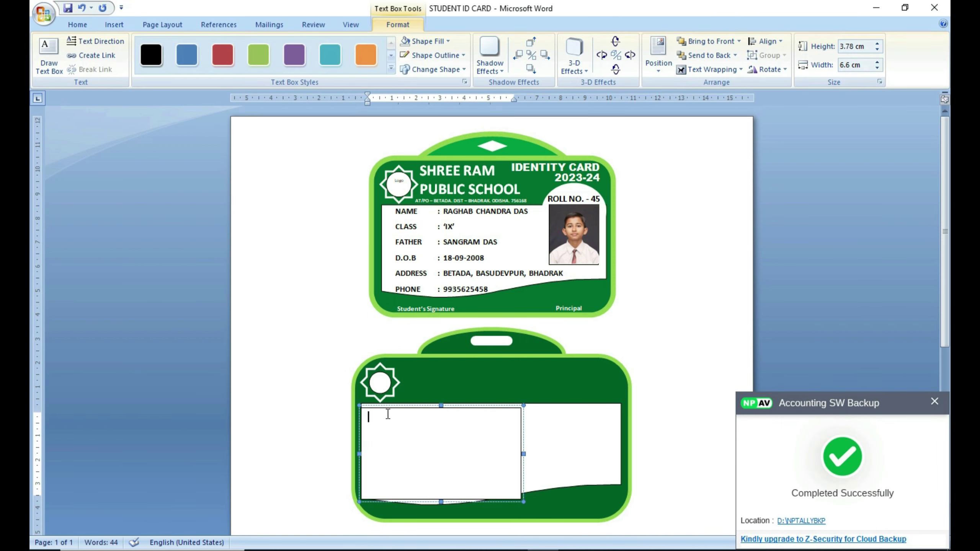
Type the labels NAME, ROLL NO, FATHER and ADDRESS on separate lines and select them all
{"action": "type", "text": "Name"}
{"action": "key", "text": "BackSpace"}
{"action": "key", "text": "BackSpace"}
{"action": "key", "text": "BackSpace"}
{"action": "key", "text": "BackSpace"}
{"action": "type", "text": "NAME"}
{"action": "key", "text": "Return"}
{"action": "type", "text": "ROLL "}
{"action": "type", "text": "NO"}
{"action": "key", "text": "BackSpace"}
{"action": "key", "text": "BackSpace"}
{"action": "type", "text": "NO"}
{"action": "key", "text": "Return"}
{"action": "type", "text": "FATHER"}
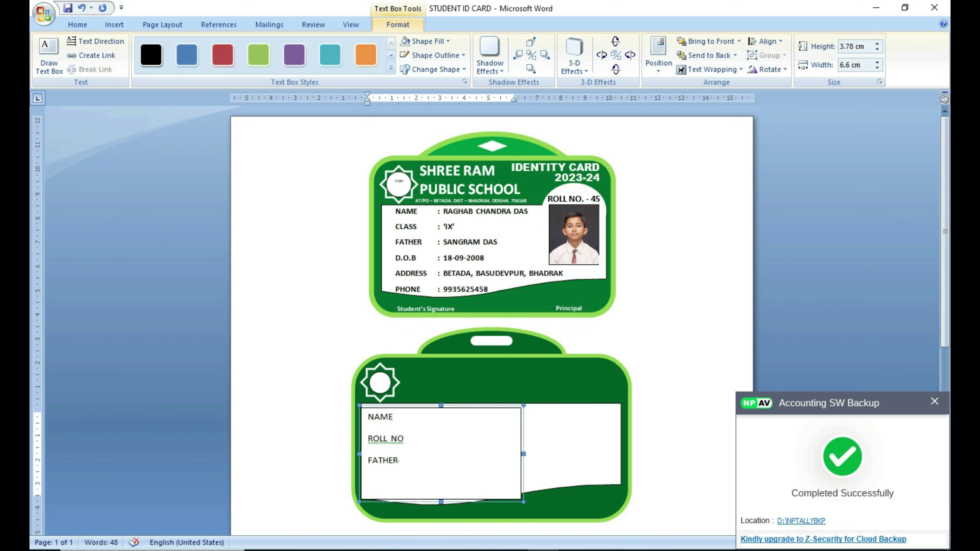
{"action": "type", "text": "-"}
{"action": "type", "text": "ADDRESS"}
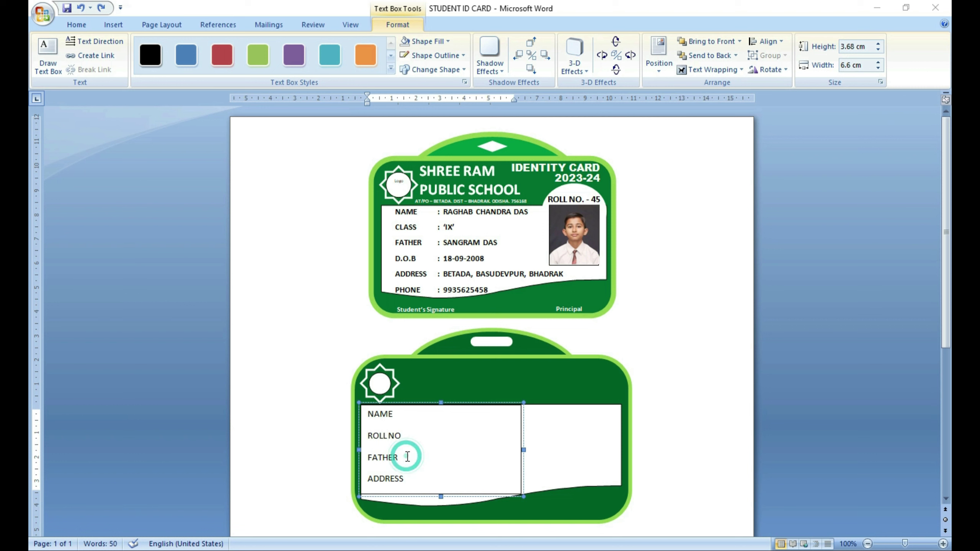
{"action": "key", "text": "ctrl+a"}
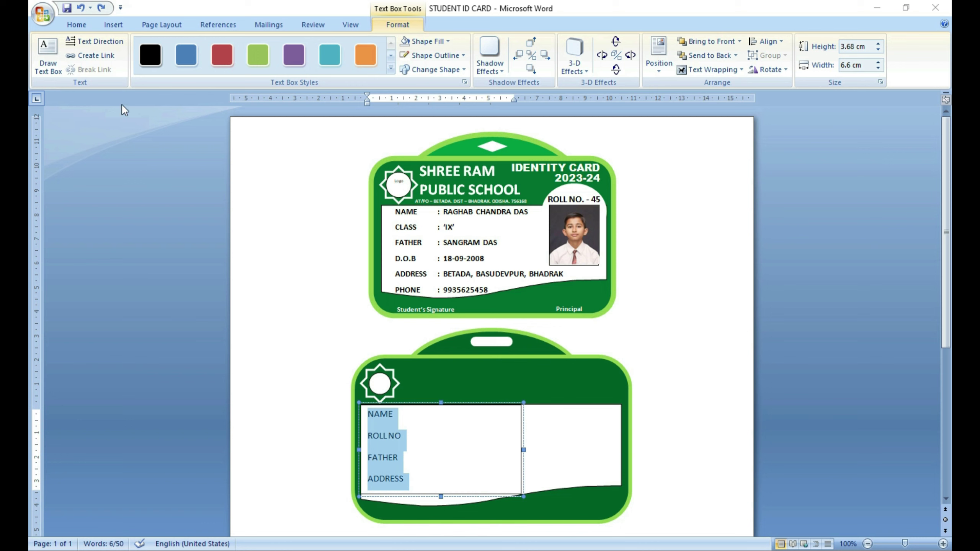
{"action": "left_click", "coordinate": [76, 24]}
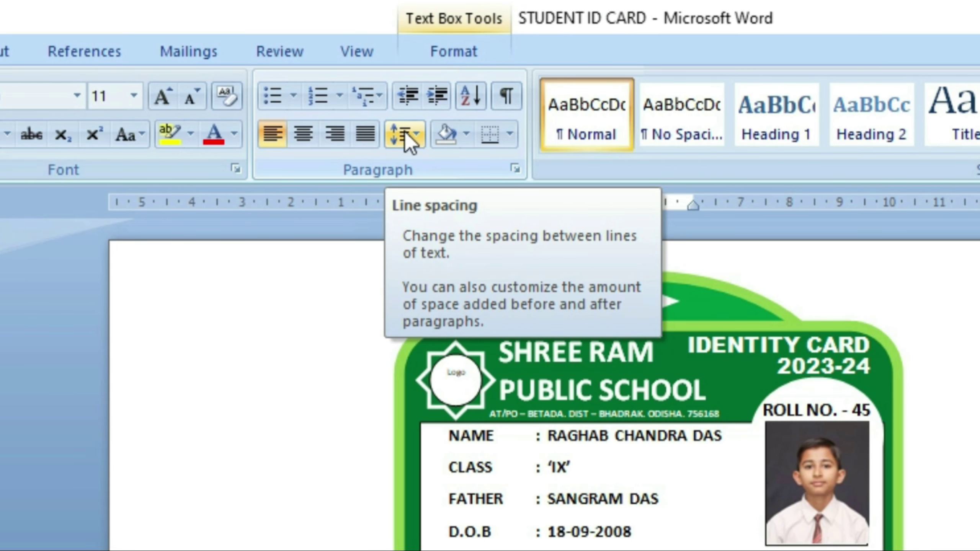
Set the line spacing of the NAME to PHONE labels to 1.5
{"action": "left_click", "coordinate": [404, 134]}
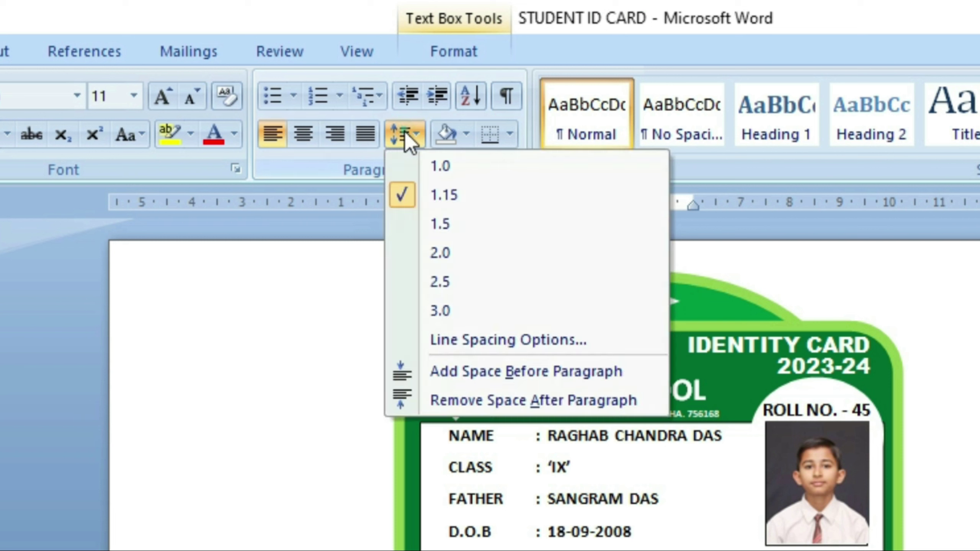
{"action": "left_click", "coordinate": [489, 407]}
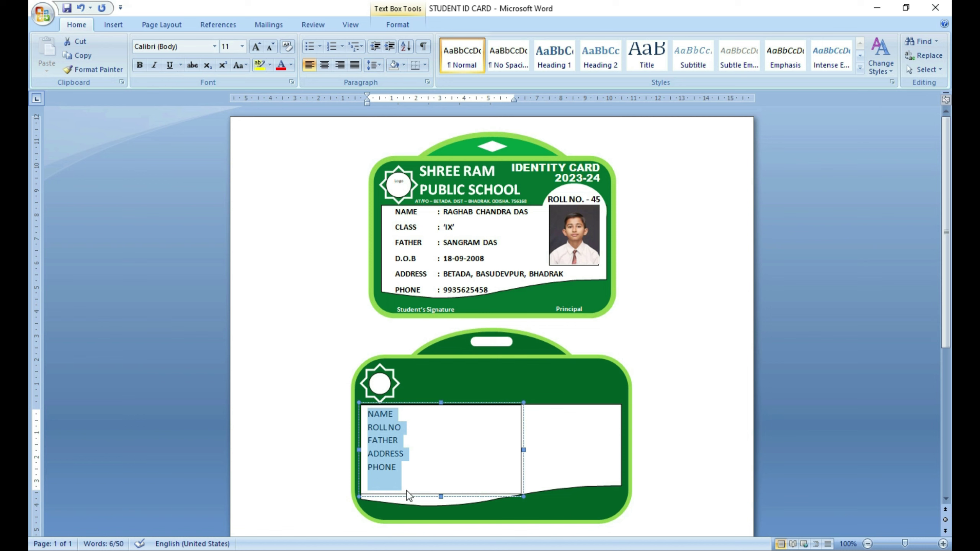
{"action": "left_click_drag", "start_coordinate": [366, 409], "coordinate": [409, 485]}
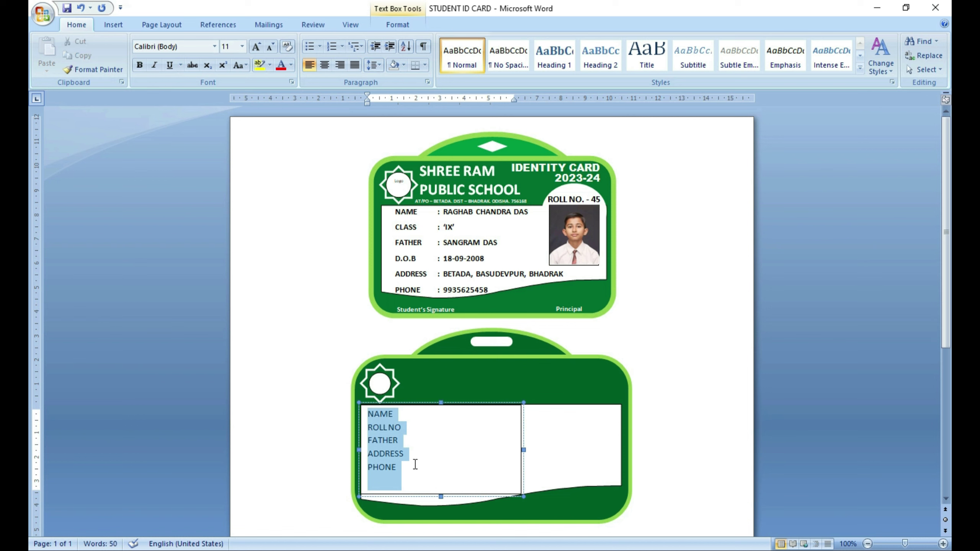
{"action": "left_click", "coordinate": [414, 448]}
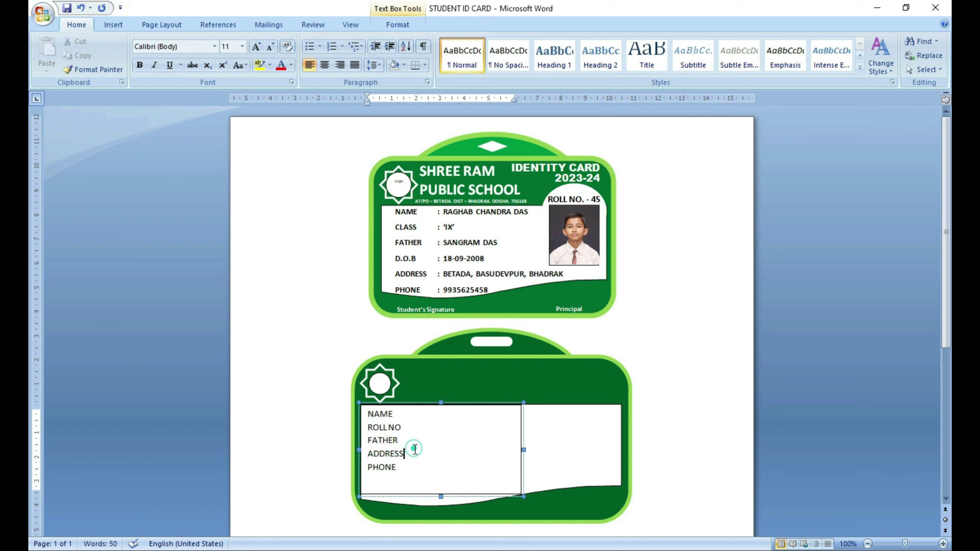
{"action": "key", "text": "ctrl+a"}
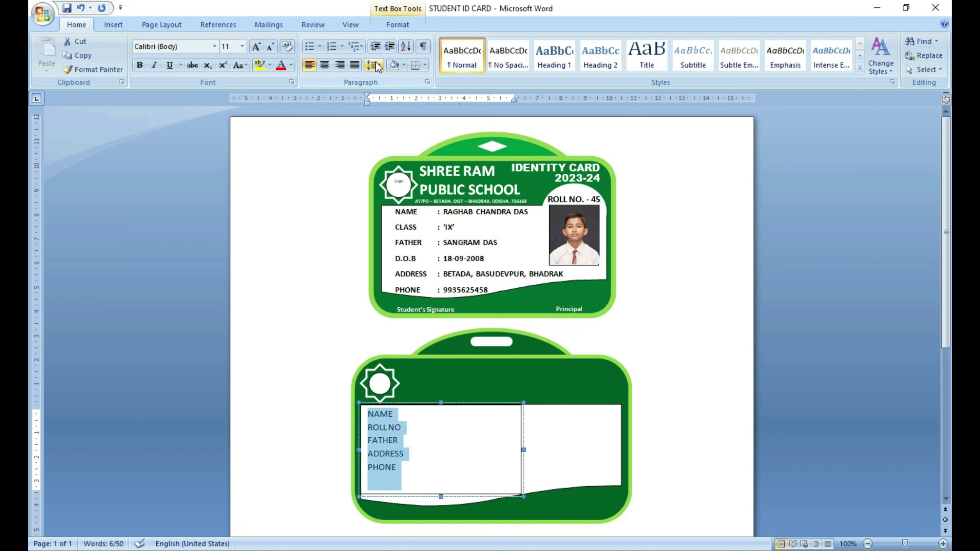
{"action": "left_click", "coordinate": [377, 67]}
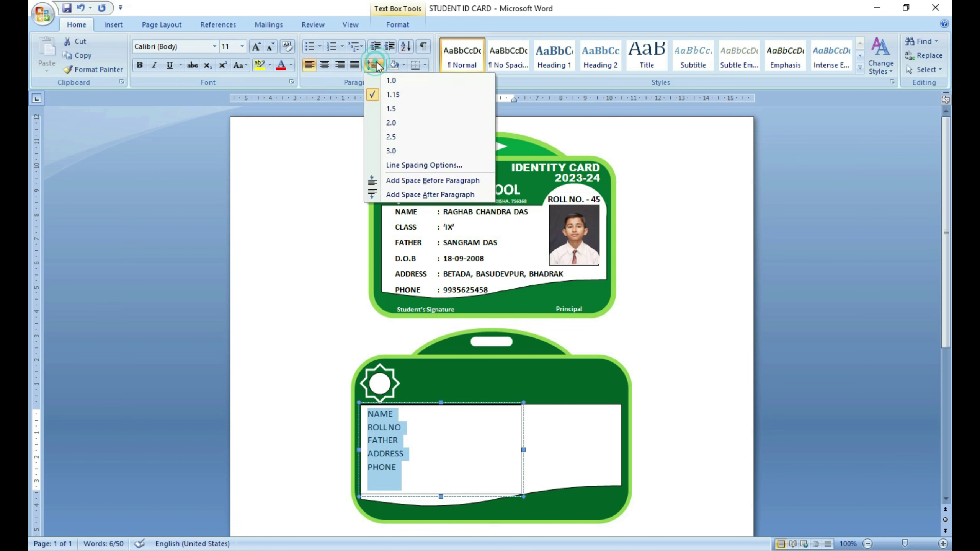
{"action": "left_click", "coordinate": [390, 109]}
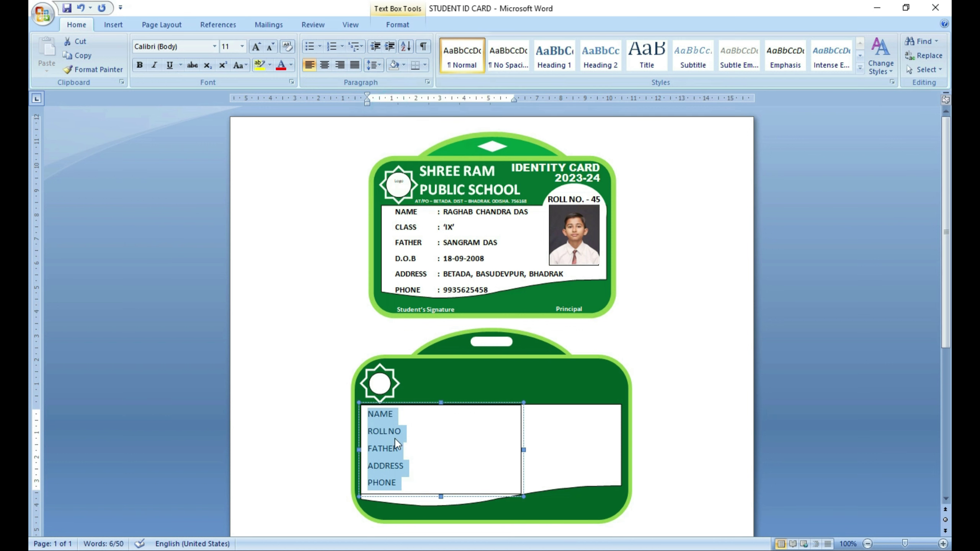
Widen the label text box slightly to the right
{"action": "left_click", "coordinate": [405, 414]}
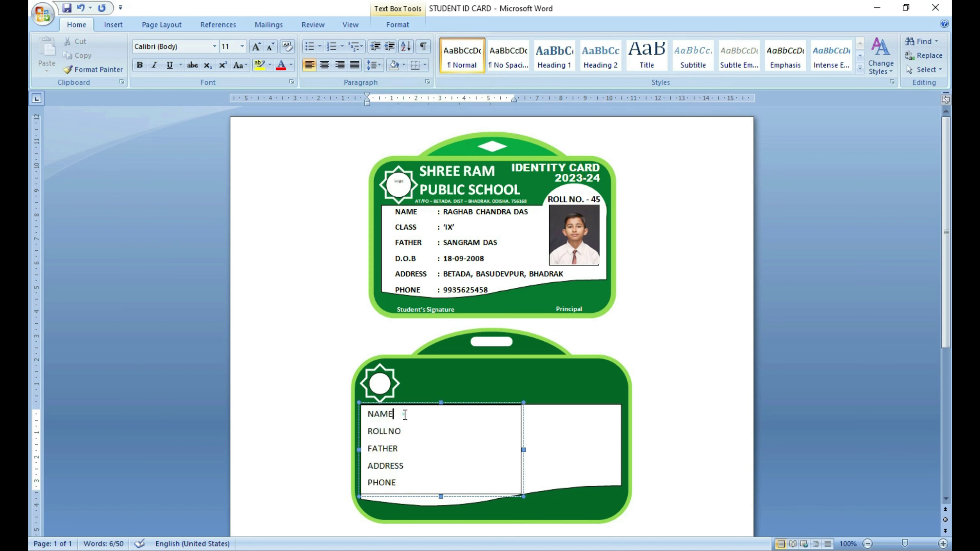
{"action": "left_click", "coordinate": [420, 466]}
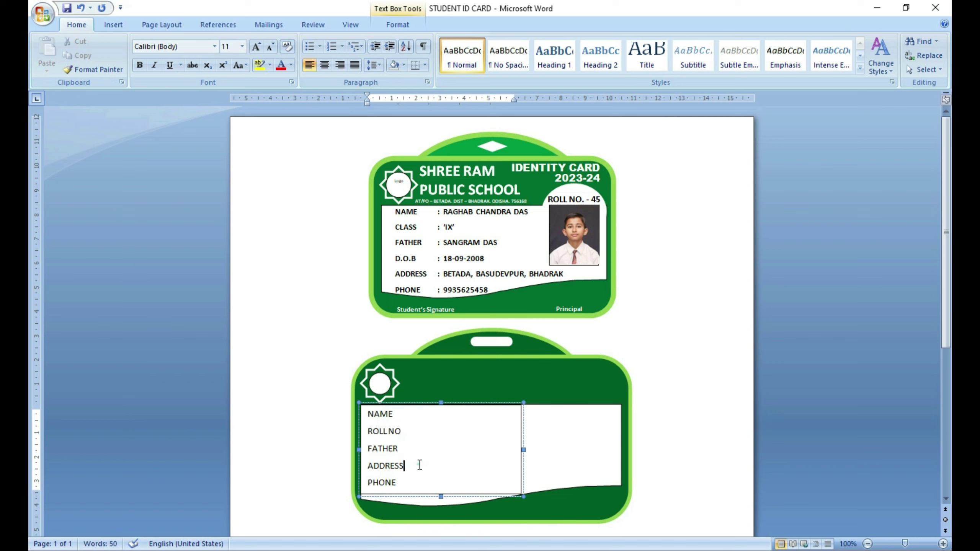
{"action": "left_click", "coordinate": [411, 481]}
{"action": "left_click_drag", "start_coordinate": [525, 448], "coordinate": [538, 455]}
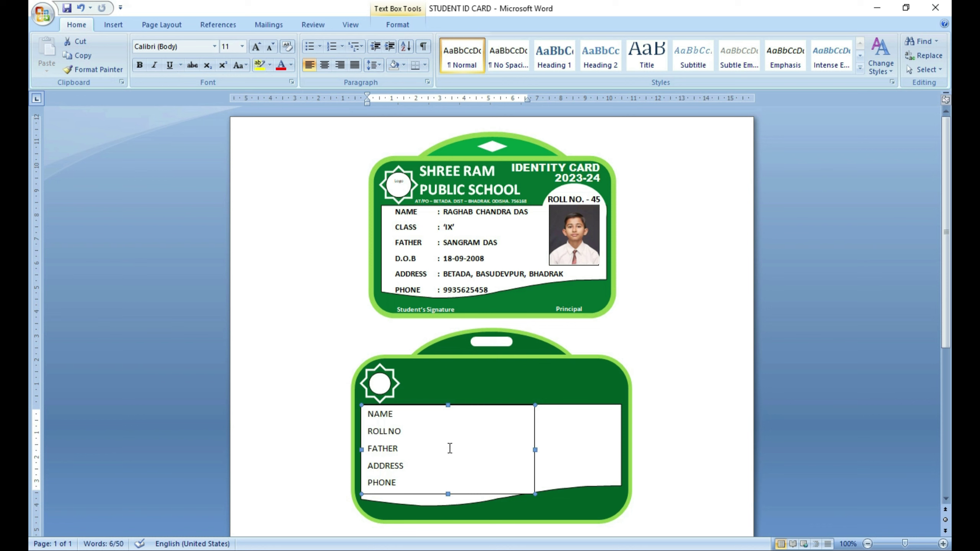
Add a tab-aligned colon after each label from NAME to PHONE
{"action": "left_click", "coordinate": [407, 412]}
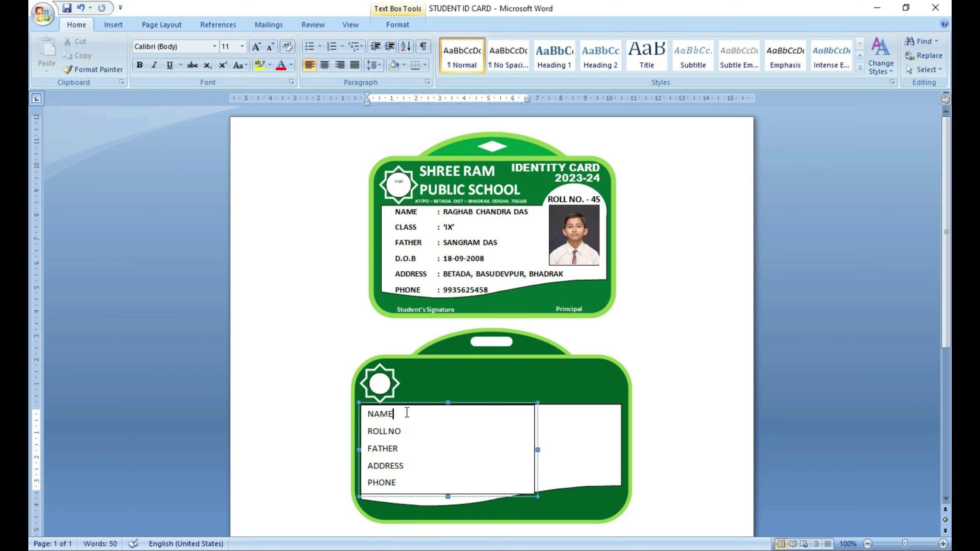
{"action": "left_click_drag", "start_coordinate": [368, 414], "coordinate": [402, 485]}
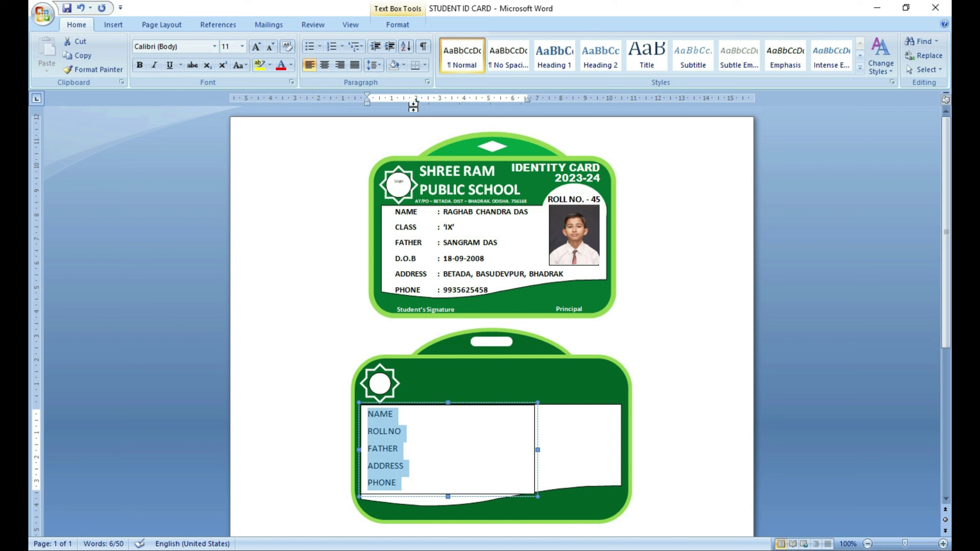
{"action": "left_click", "coordinate": [407, 416]}
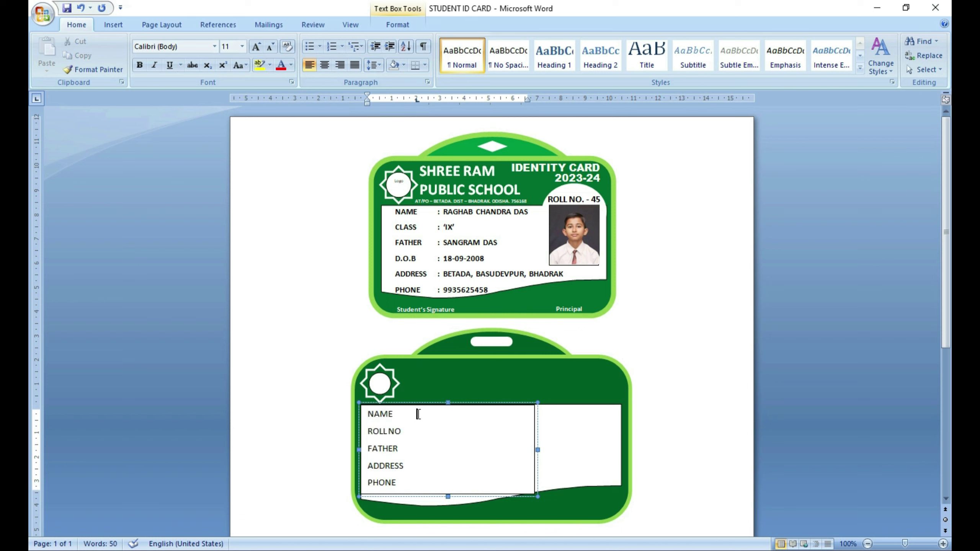
{"action": "key", "text": "Tab"}
{"action": "key", "text": "Tab"}
{"action": "type", "text": ":"}
{"action": "left_click", "coordinate": [414, 432]}
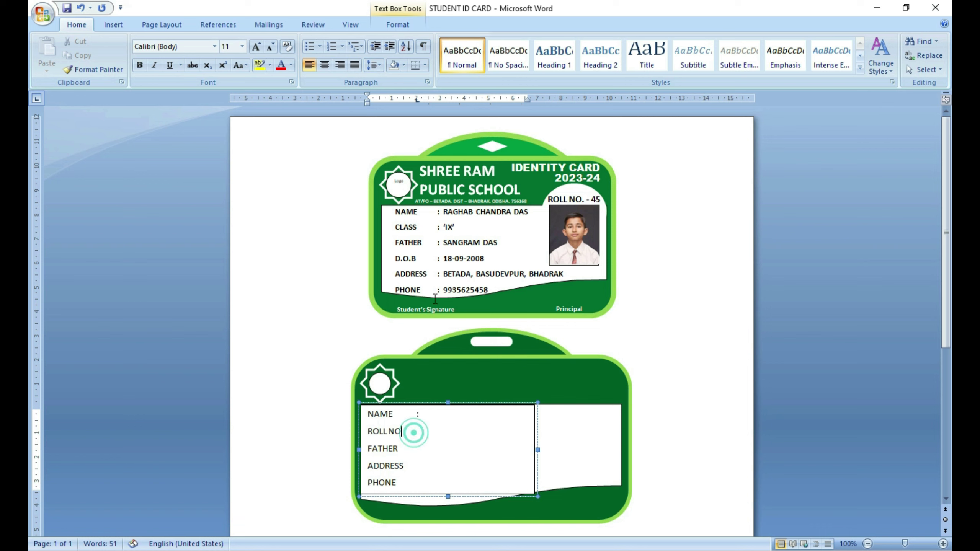
{"action": "key", "text": "Tab"}
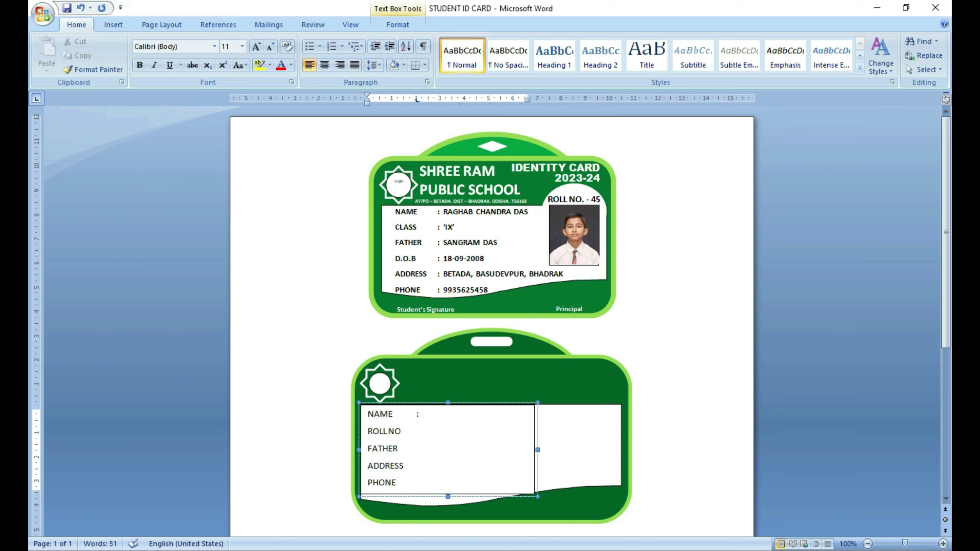
{"action": "type", "text": ":"}
{"action": "type", "text": ":"}
{"action": "left_click", "coordinate": [413, 466]}
{"action": "key", "text": "Tab"}
{"action": "type", "text": ":"}
{"action": "key", "text": "Down"}
{"action": "type", "text": ":"}
Make all the labels and colons bold
{"action": "left_click_drag", "start_coordinate": [366, 412], "coordinate": [425, 485]}
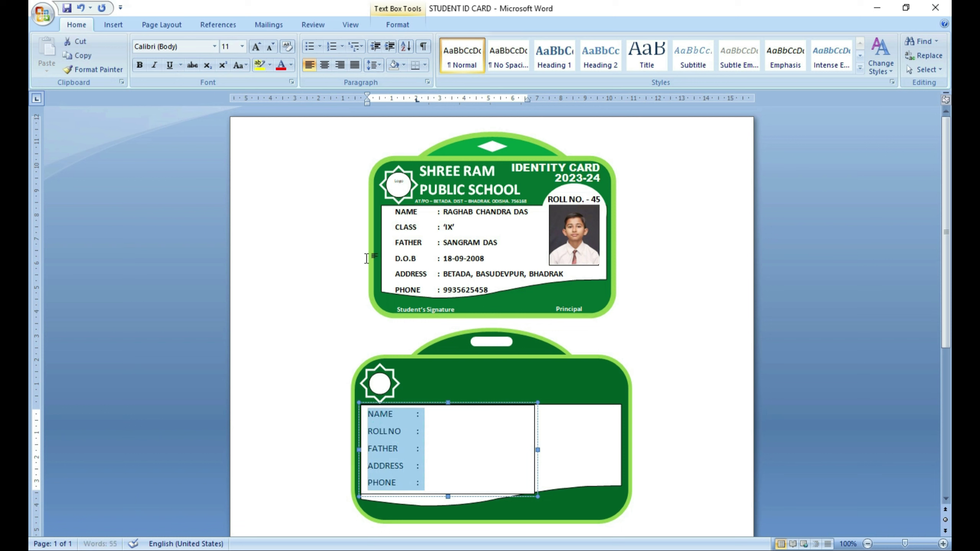
{"action": "left_click", "coordinate": [139, 65]}
{"action": "left_click", "coordinate": [437, 414]}
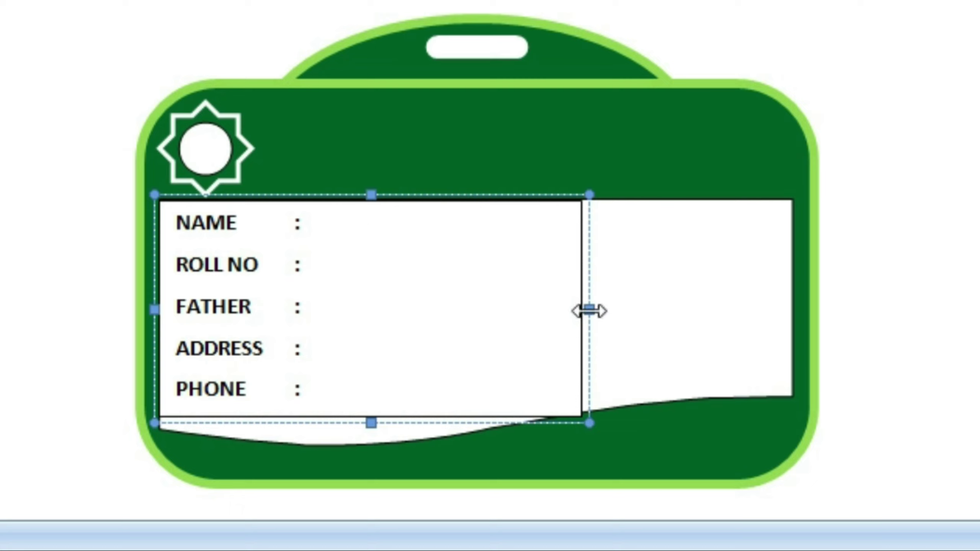
Widen the box to the panel edge and enter the student's name and roll number
{"action": "left_click_drag", "start_coordinate": [589, 310], "coordinate": [652, 309]}
{"action": "left_click", "coordinate": [354, 226]}
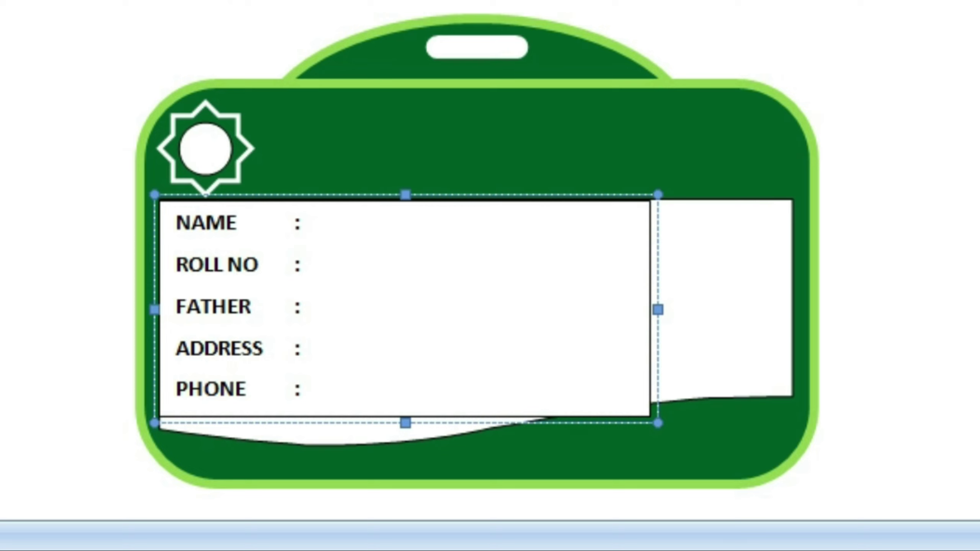
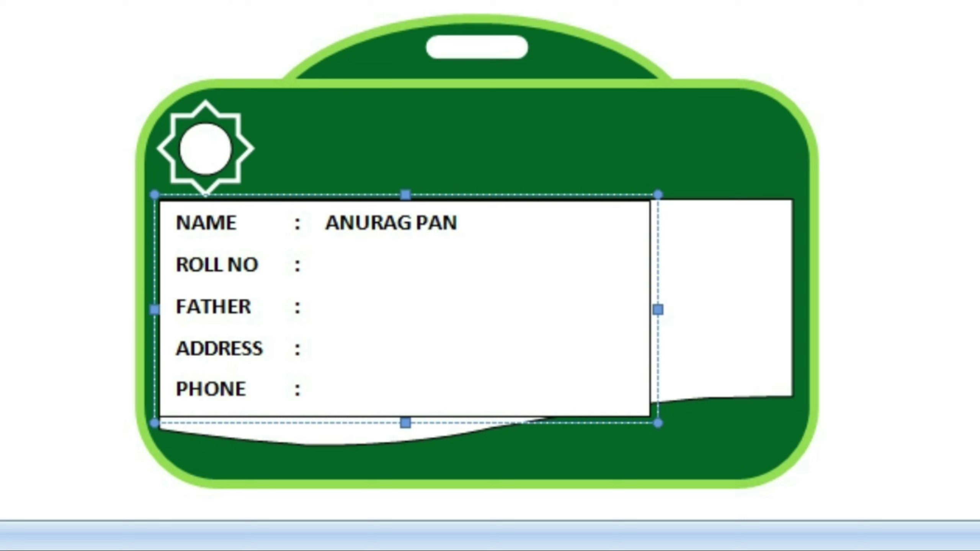
{"action": "left_click", "coordinate": [357, 258]}
{"action": "key", "text": "Tab"}
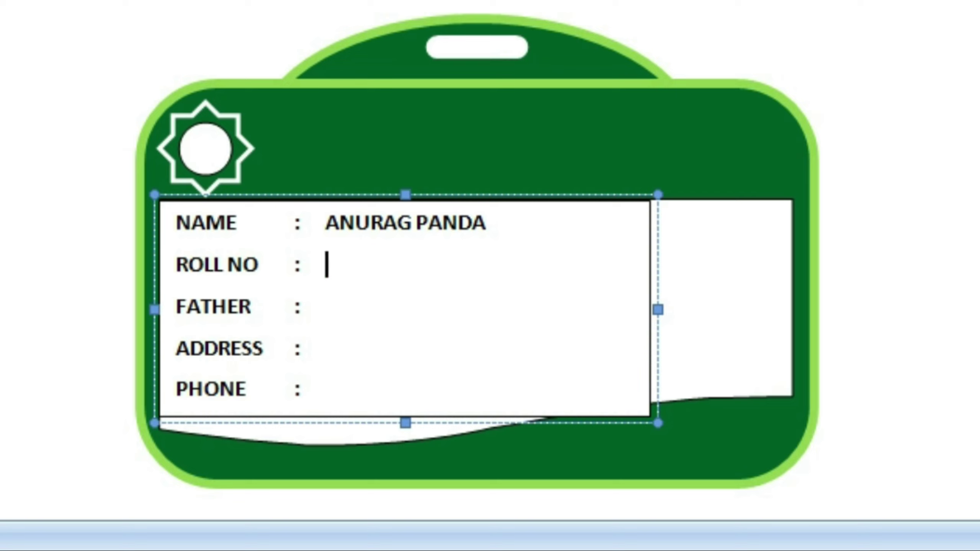
{"action": "type", "text": "46"}
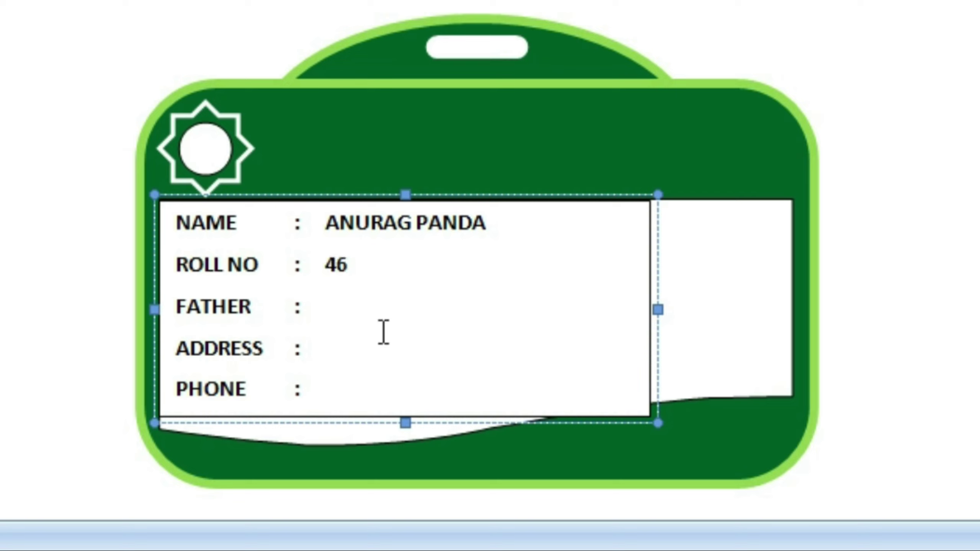
Enter the father's name, home address and phone number beside their labels
{"action": "left_click", "coordinate": [328, 305]}
{"action": "key", "text": "Tab"}
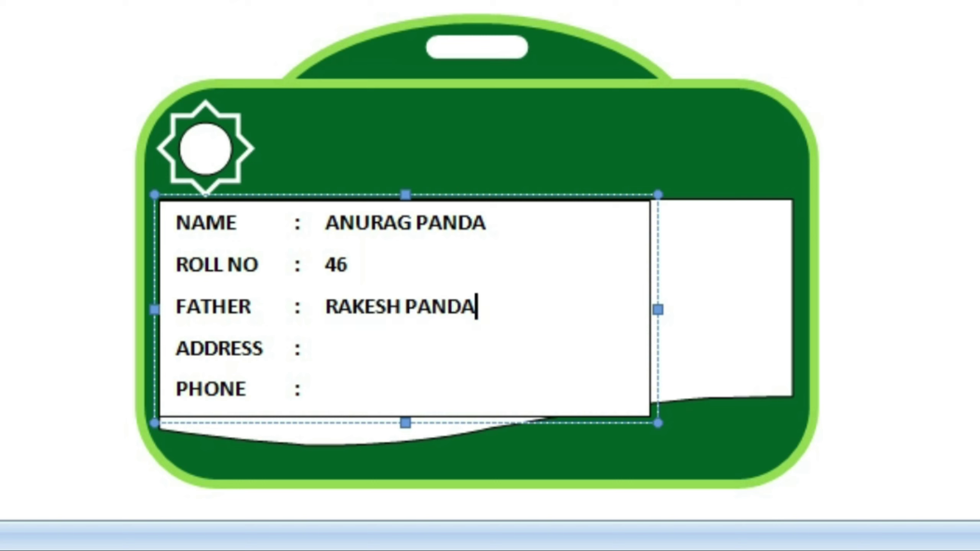
{"action": "key", "text": "Down"}
{"action": "left_click", "coordinate": [350, 398]}
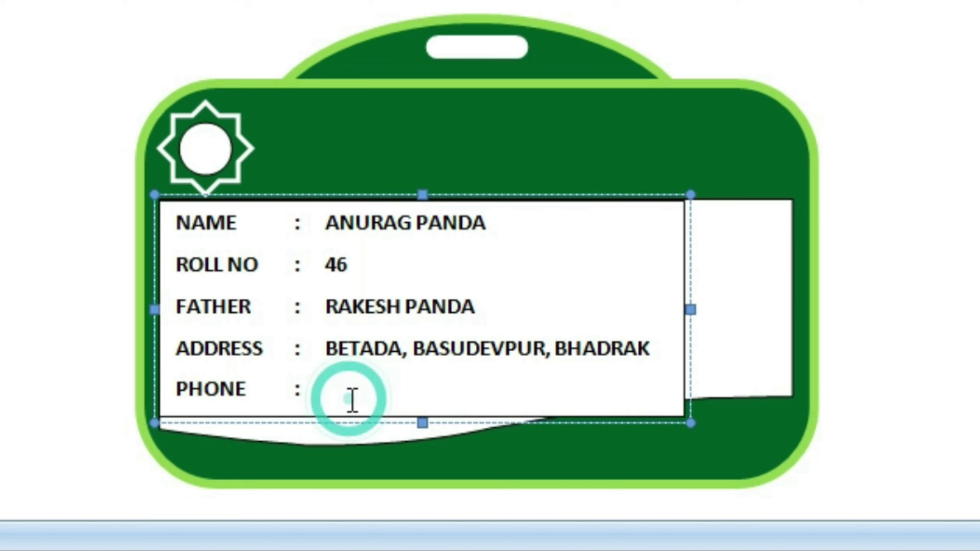
{"action": "key", "text": "Tab"}
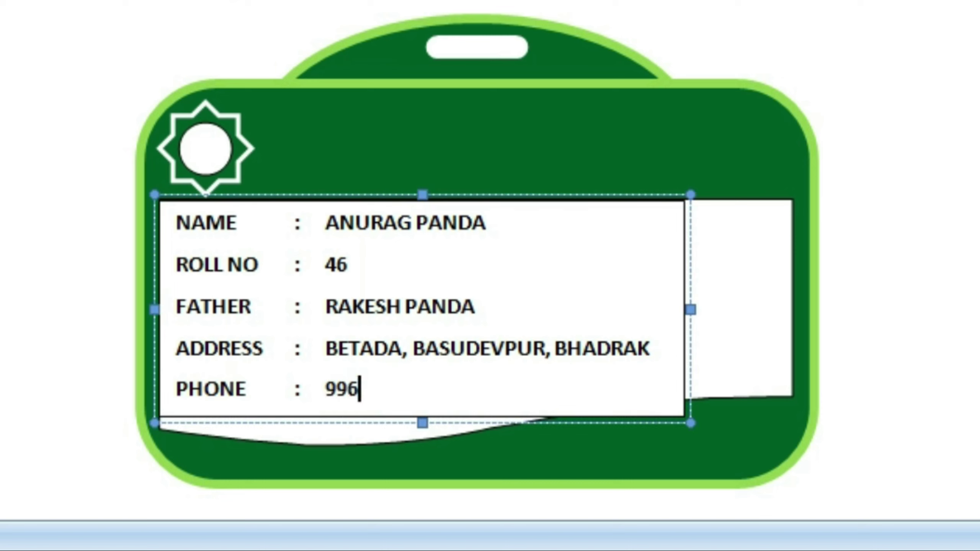
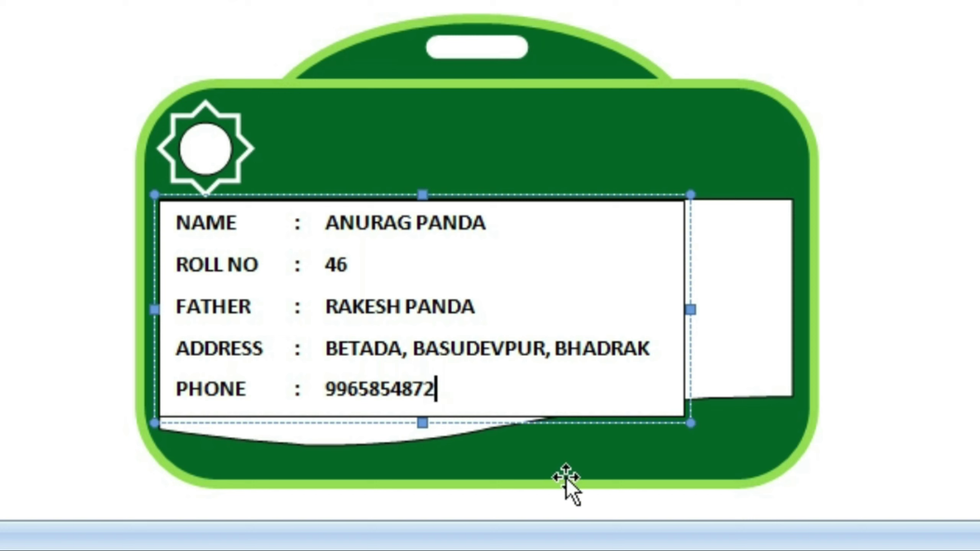
Set the details text box to No Fill and No Outline
{"action": "left_click", "coordinate": [597, 506]}
{"action": "left_click", "coordinate": [539, 440]}
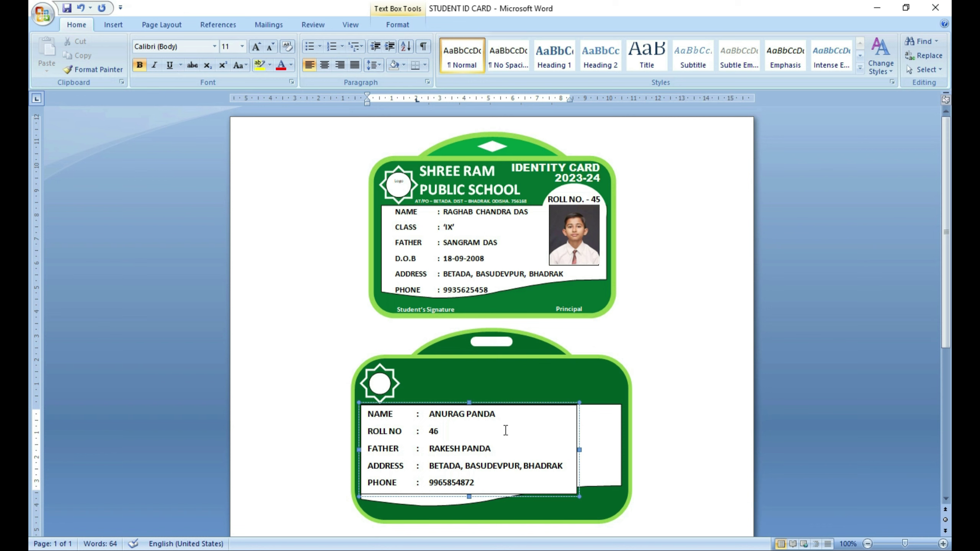
{"action": "left_click", "coordinate": [398, 25]}
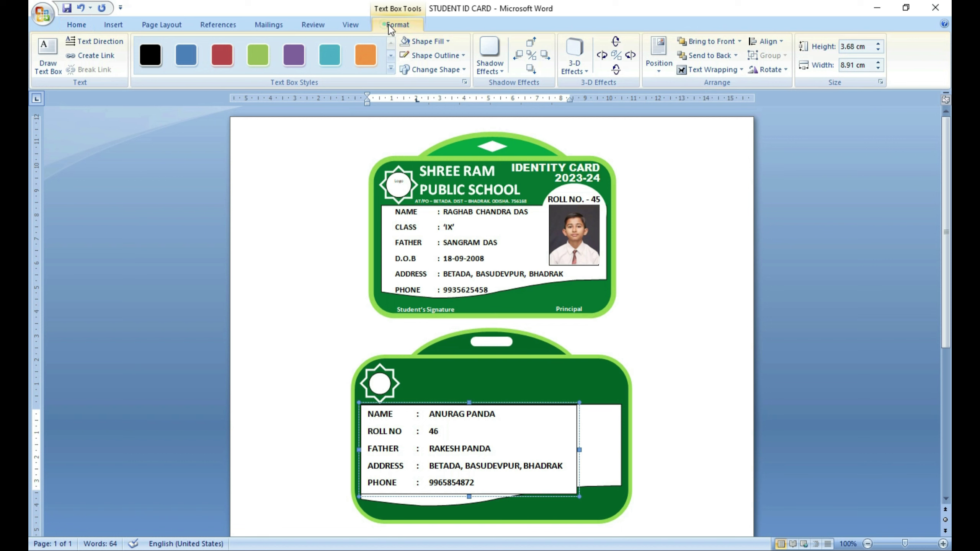
{"action": "left_click", "coordinate": [426, 41]}
{"action": "left_click", "coordinate": [432, 151]}
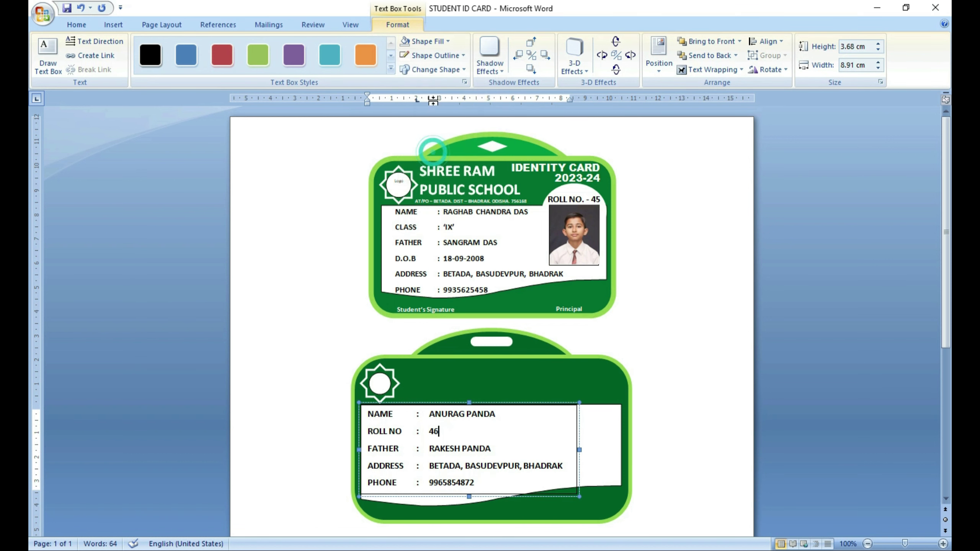
{"action": "left_click", "coordinate": [430, 56]}
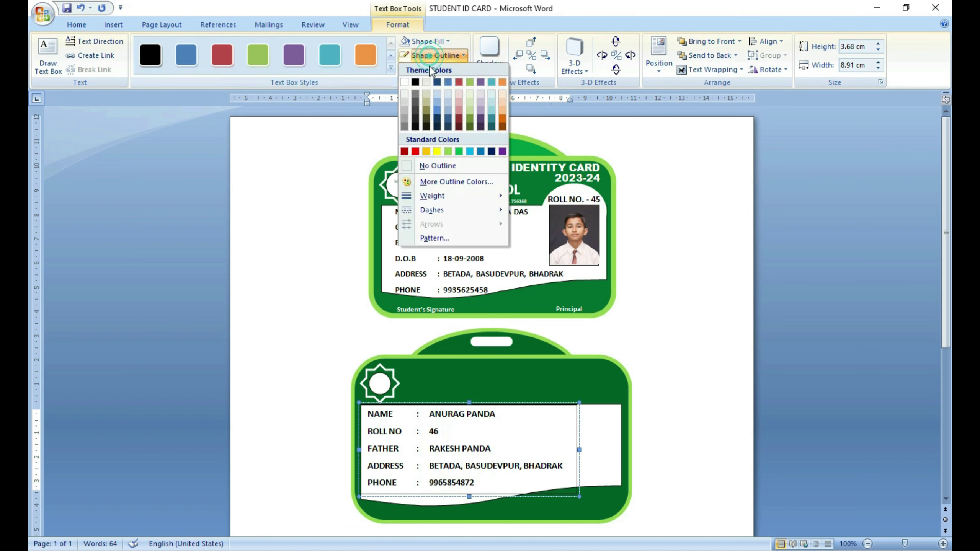
{"action": "left_click", "coordinate": [437, 166]}
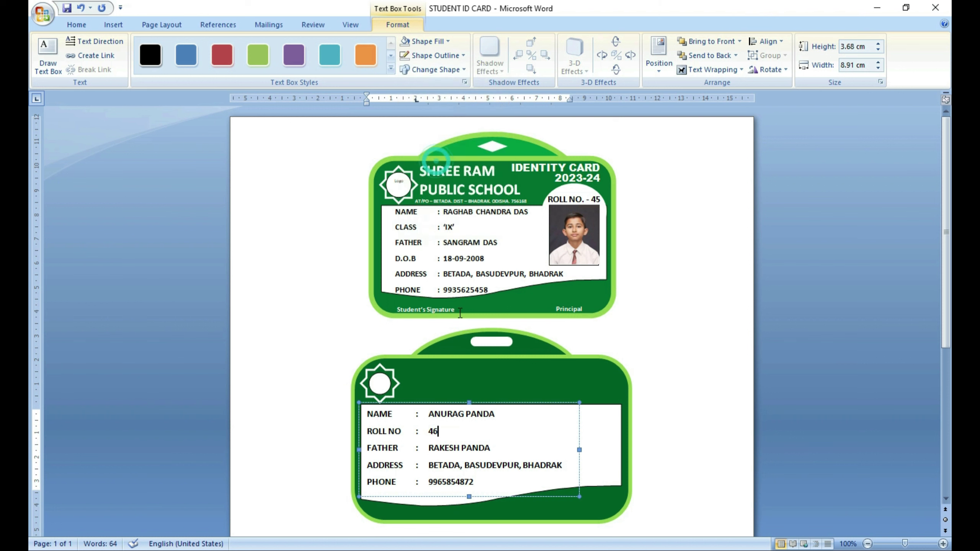
{"action": "left_click", "coordinate": [652, 472]}
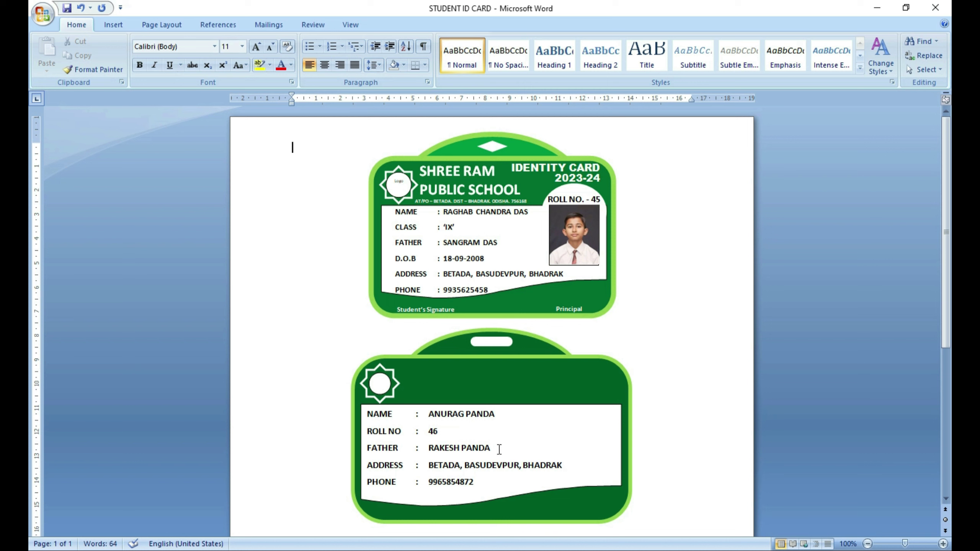
Draw a rectangle on the panel's right and label it PHOTO, centred
{"action": "left_click", "coordinate": [110, 25]}
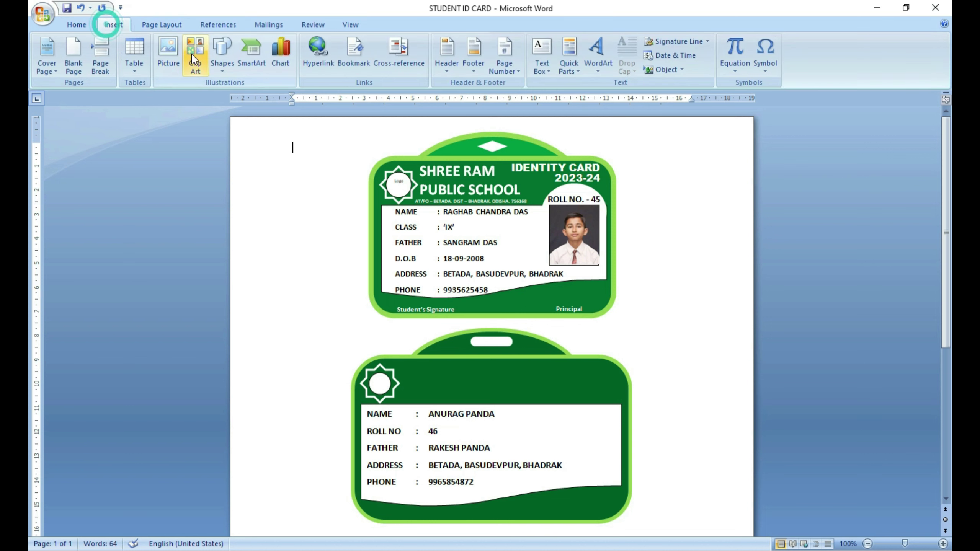
{"action": "left_click", "coordinate": [222, 54]}
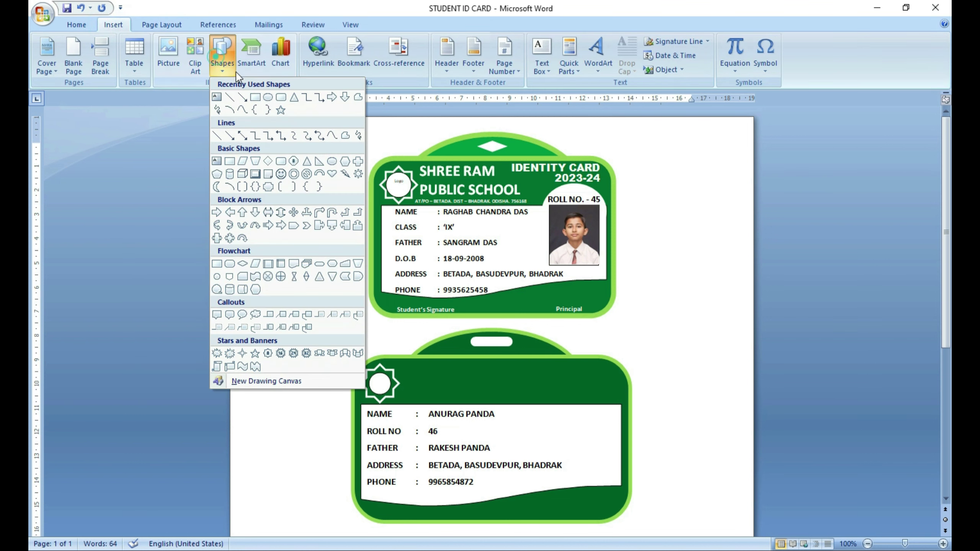
{"action": "left_click", "coordinate": [256, 97]}
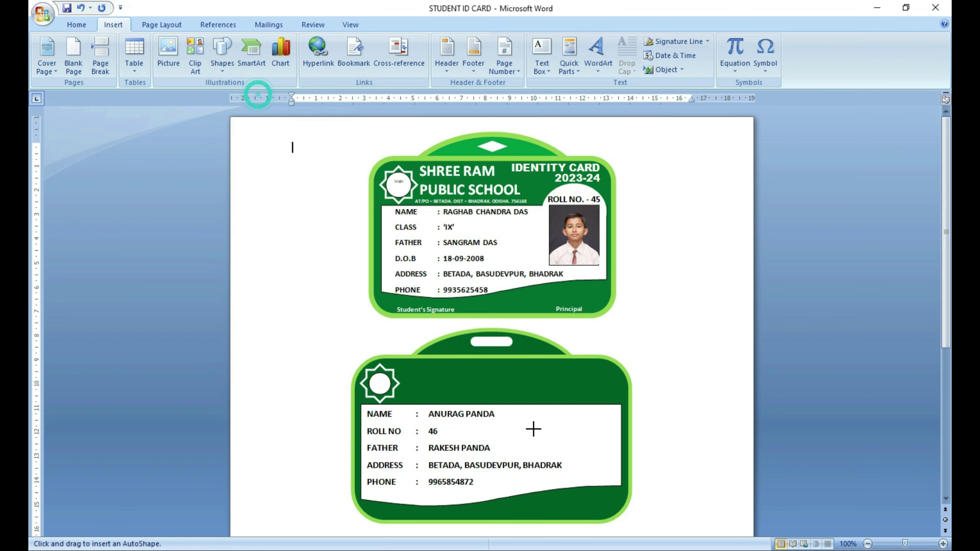
{"action": "left_click_drag", "start_coordinate": [566, 411], "coordinate": [620, 480]}
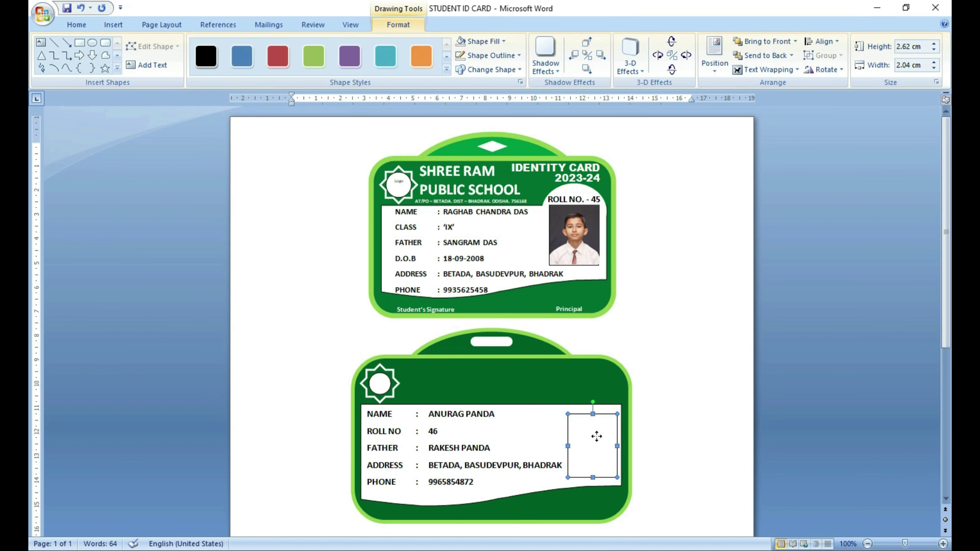
{"action": "right_click", "coordinate": [597, 438]}
{"action": "left_click", "coordinate": [636, 353]}
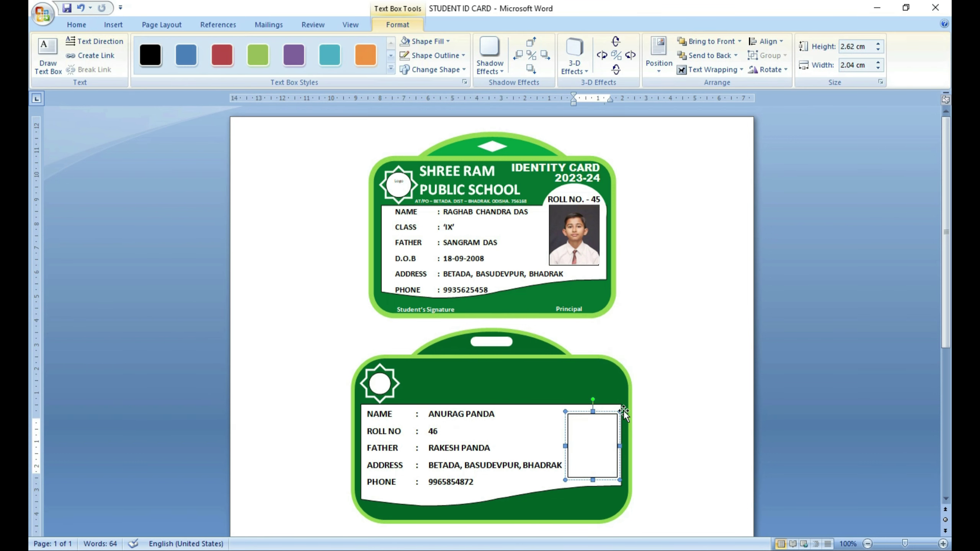
{"action": "type", "text": "PHO"}
{"action": "type", "text": "TO"}
{"action": "left_click", "coordinate": [483, 378]}
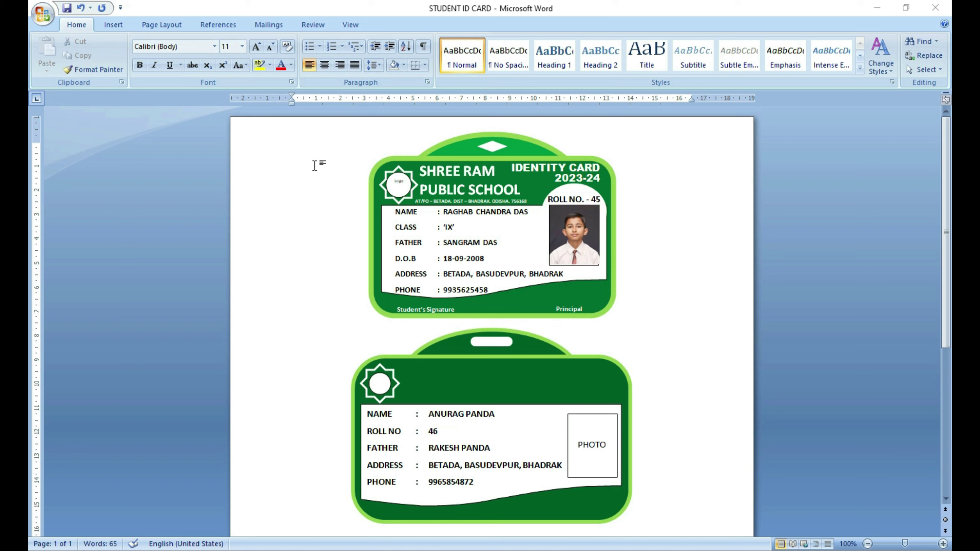
Draw a text box at the card's top and type SHREE RAM PUBLIC SCHOOL
{"action": "left_click", "coordinate": [124, 25]}
{"action": "left_click", "coordinate": [221, 57]}
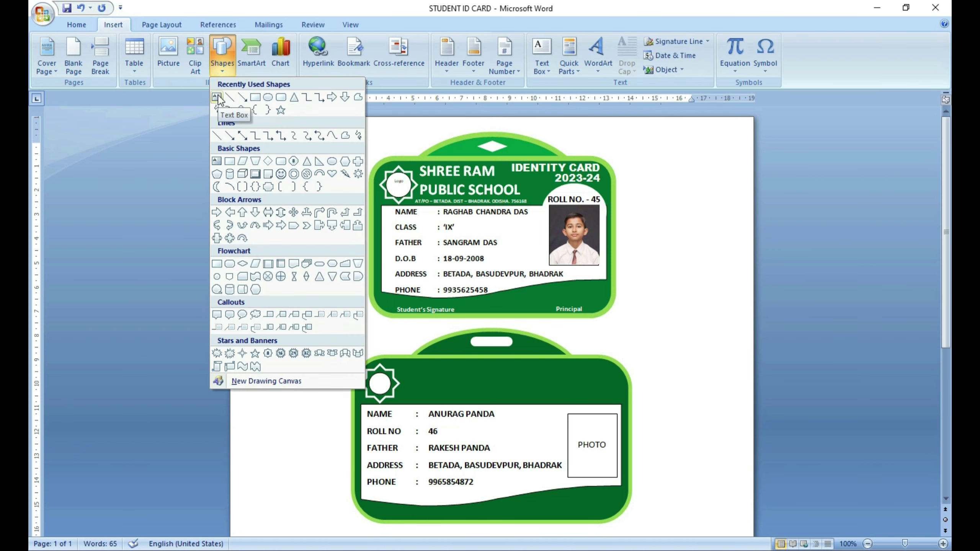
{"action": "left_click", "coordinate": [216, 97]}
{"action": "mouse_move", "coordinate": [402, 364]}
{"action": "left_mouse_down"}
{"action": "mouse_move", "coordinate": [496, 401]}
{"action": "mouse_move", "coordinate": [552, 405]}
{"action": "left_mouse_up"}
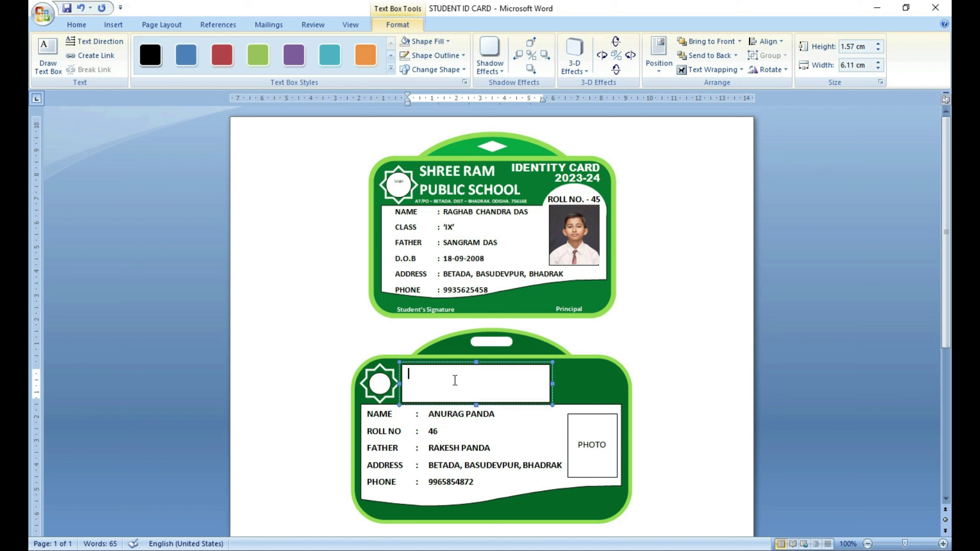
{"action": "type", "text": "SHREE RAM PUBLIC SCHOOL"}
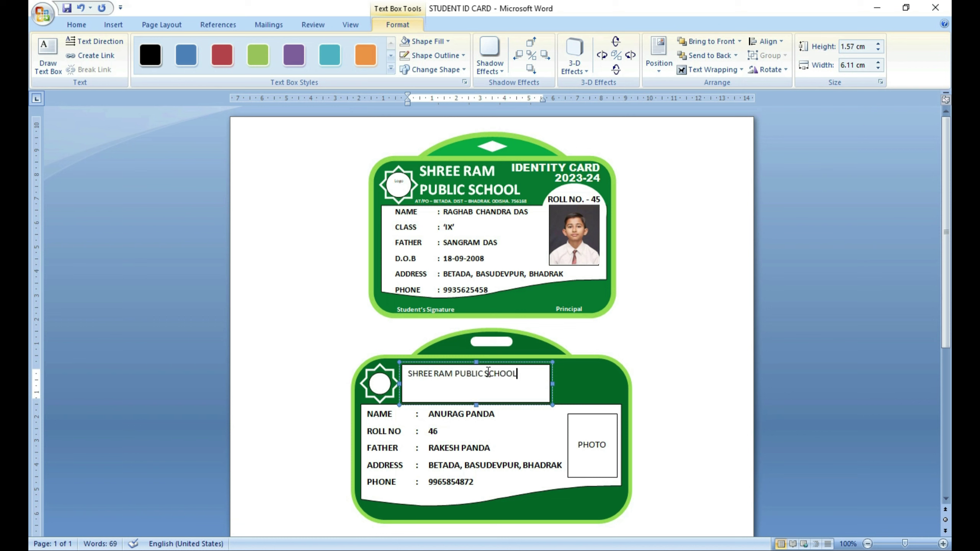
Make the school name bold at 18 pt and clear its spelling squiggles
{"action": "left_click_drag", "start_coordinate": [487, 396], "coordinate": [431, 332]}
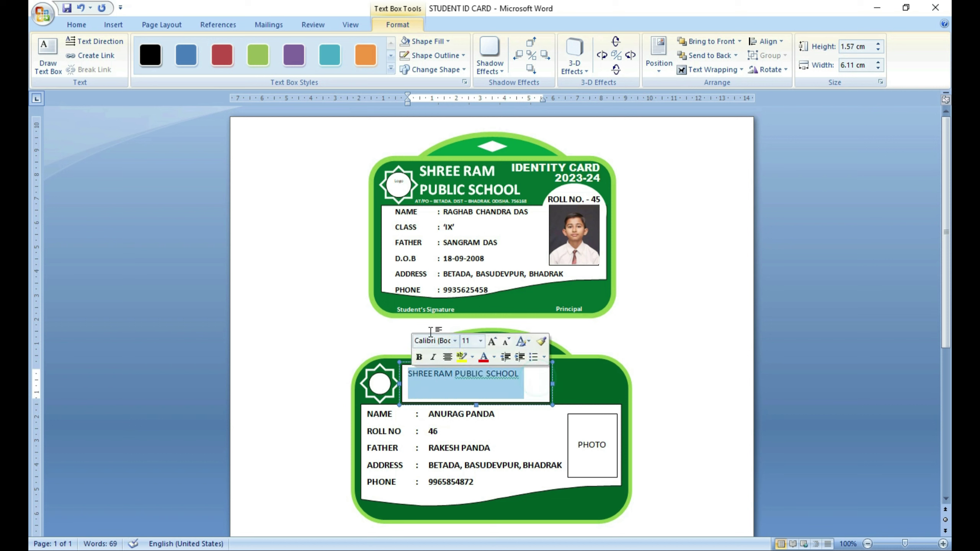
{"action": "left_click", "coordinate": [419, 357]}
{"action": "left_click", "coordinate": [492, 341]}
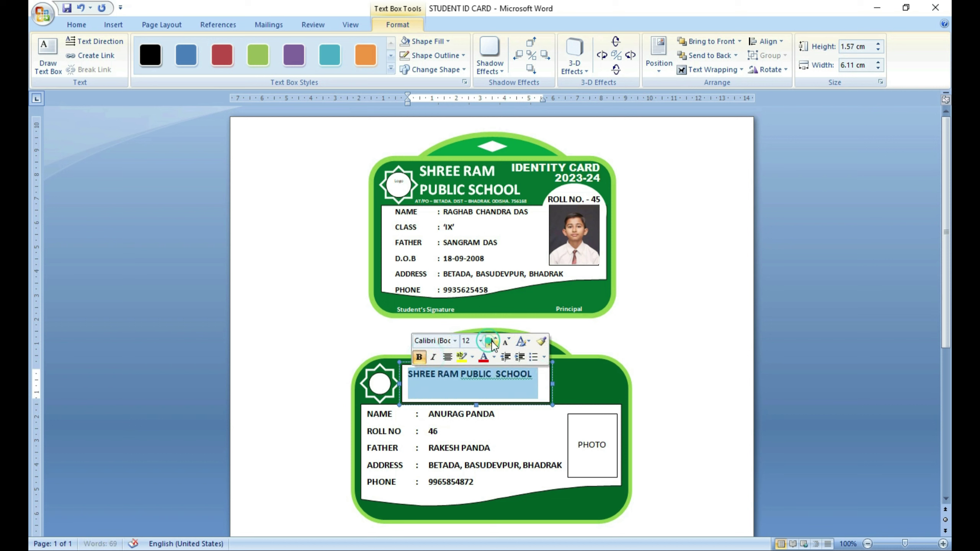
{"action": "left_click", "coordinate": [492, 341]}
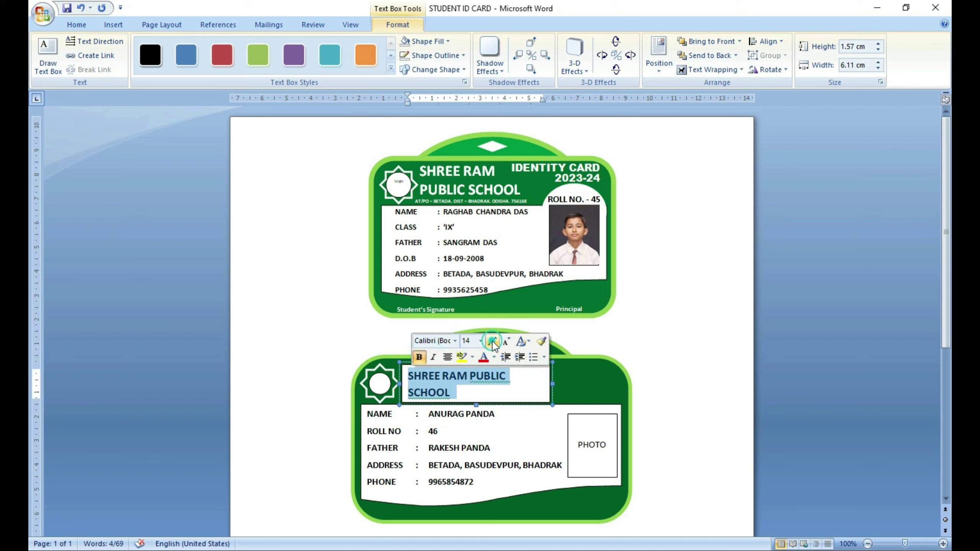
{"action": "right_click", "coordinate": [480, 377]}
{"action": "left_click", "coordinate": [477, 375]}
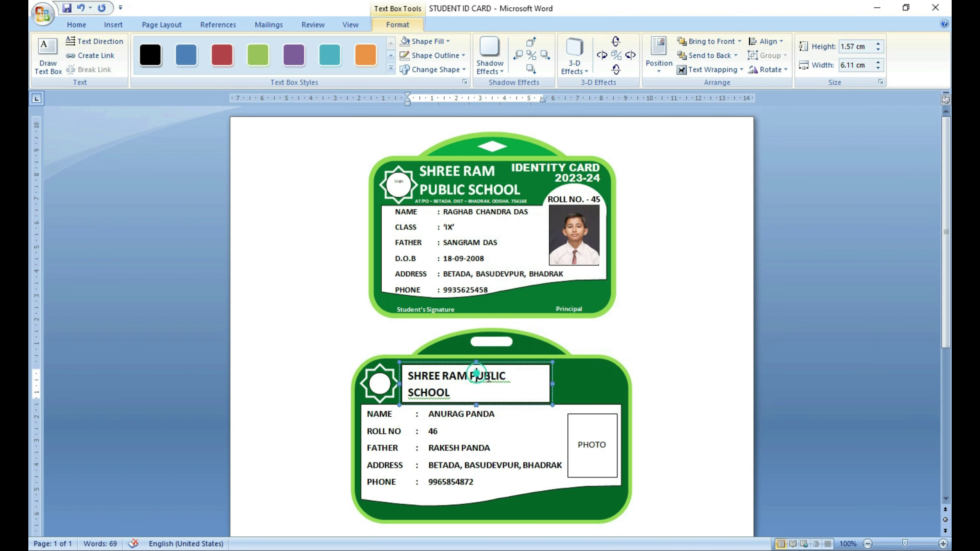
{"action": "right_click", "coordinate": [489, 378]}
{"action": "left_click", "coordinate": [532, 392]}
{"action": "triple_click", "coordinate": [473, 389]}
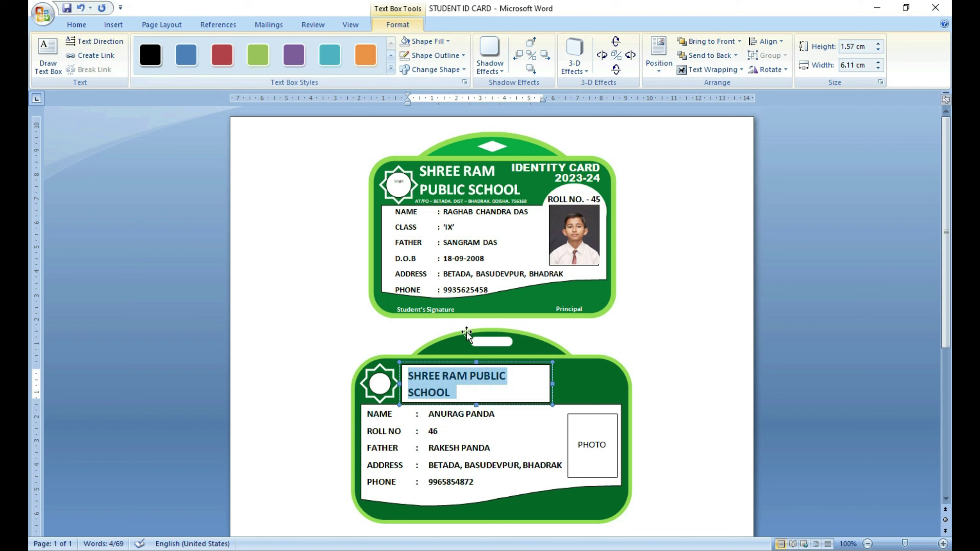
{"action": "right_click", "coordinate": [477, 396]}
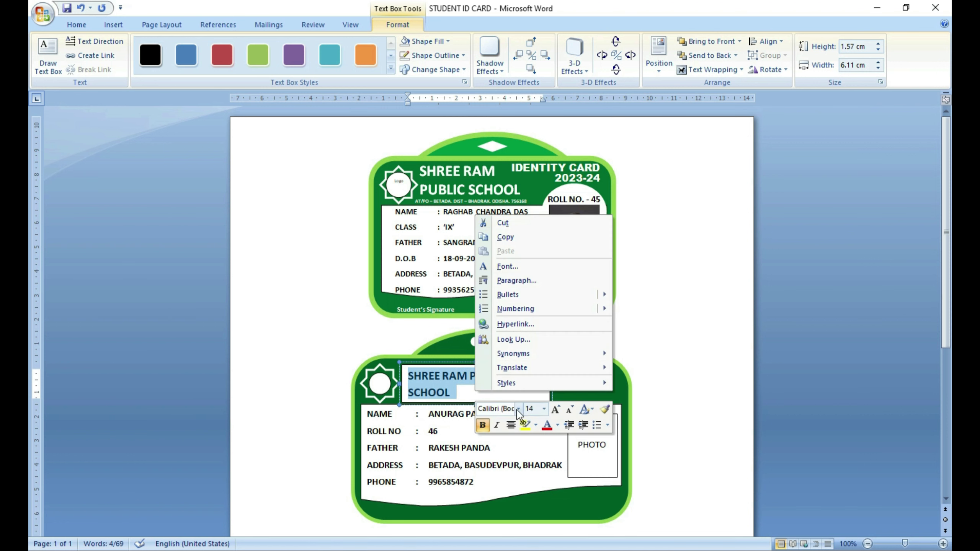
{"action": "left_click", "coordinate": [556, 410]}
{"action": "left_click", "coordinate": [556, 410]}
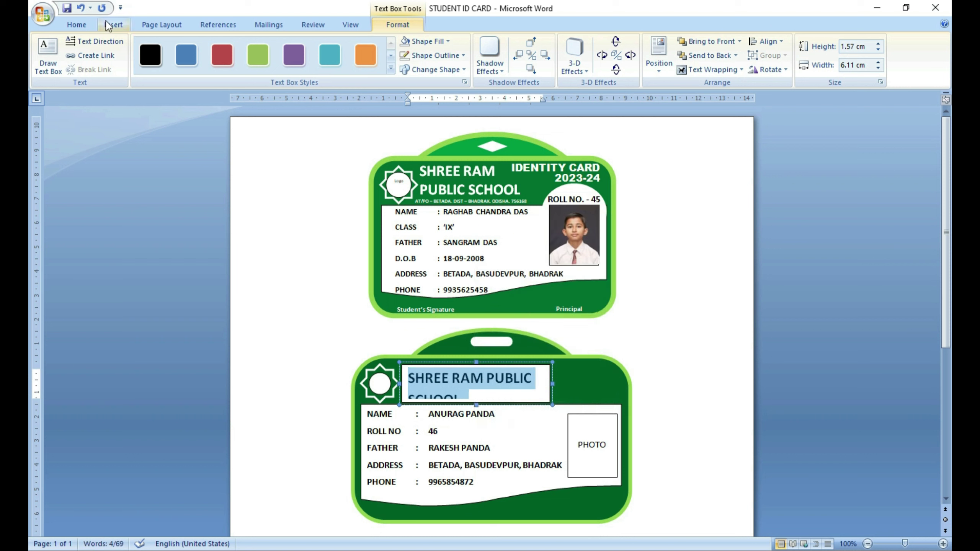
Remove the space after the title paragraph and raise the box top so SCHOOL shows fully
{"action": "left_click", "coordinate": [76, 25]}
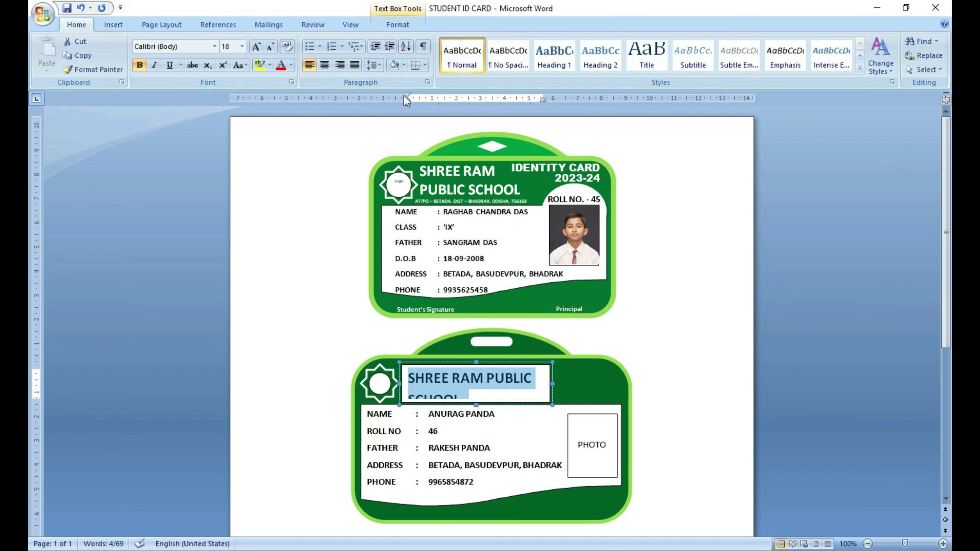
{"action": "left_click", "coordinate": [374, 65]}
{"action": "left_click", "coordinate": [404, 197]}
{"action": "left_click", "coordinate": [374, 64]}
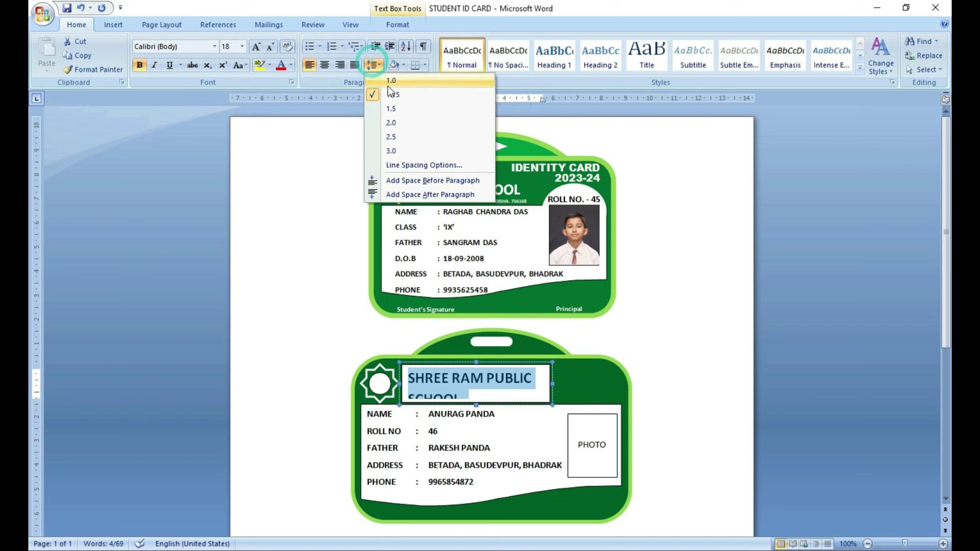
{"action": "left_click", "coordinate": [390, 83]}
{"action": "left_click", "coordinate": [474, 362]}
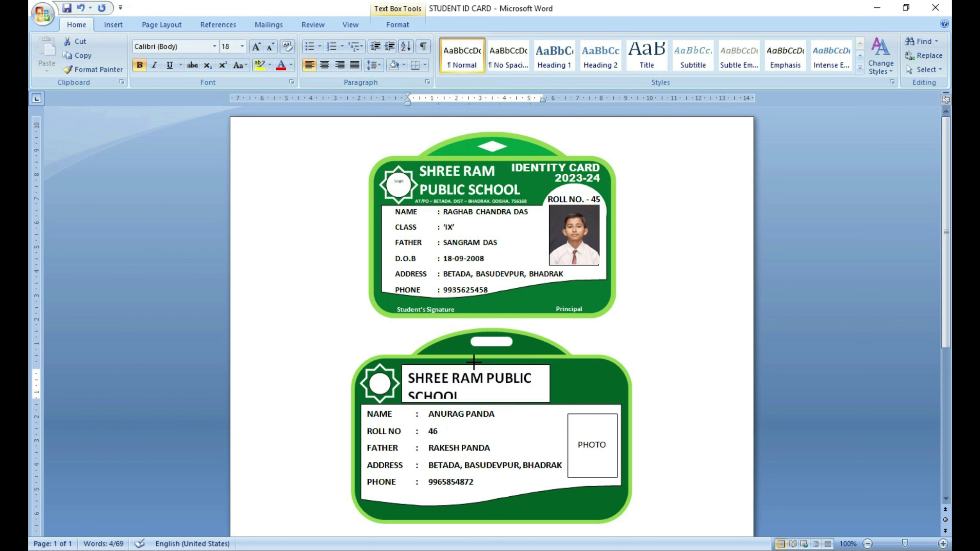
{"action": "left_click_drag", "start_coordinate": [475, 365], "coordinate": [476, 356]}
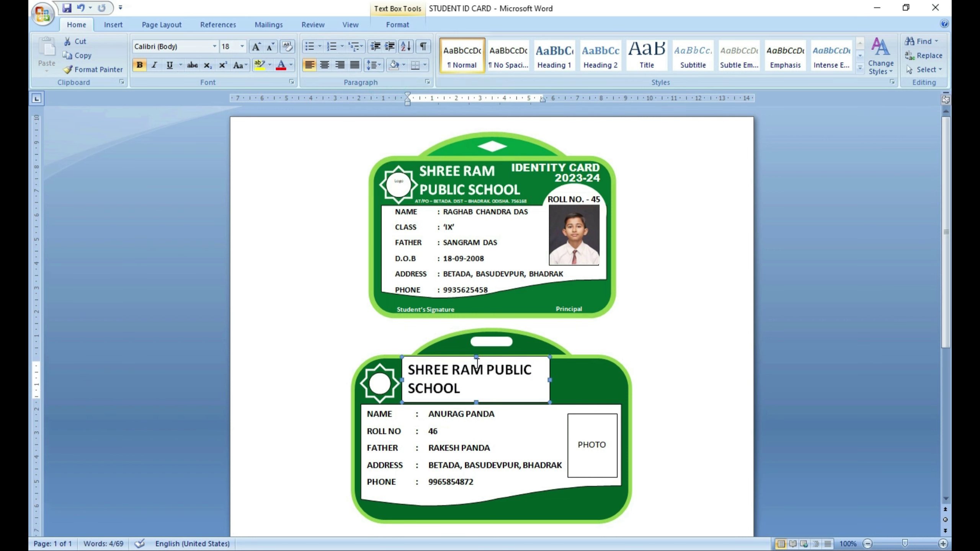
{"action": "left_click", "coordinate": [398, 24]}
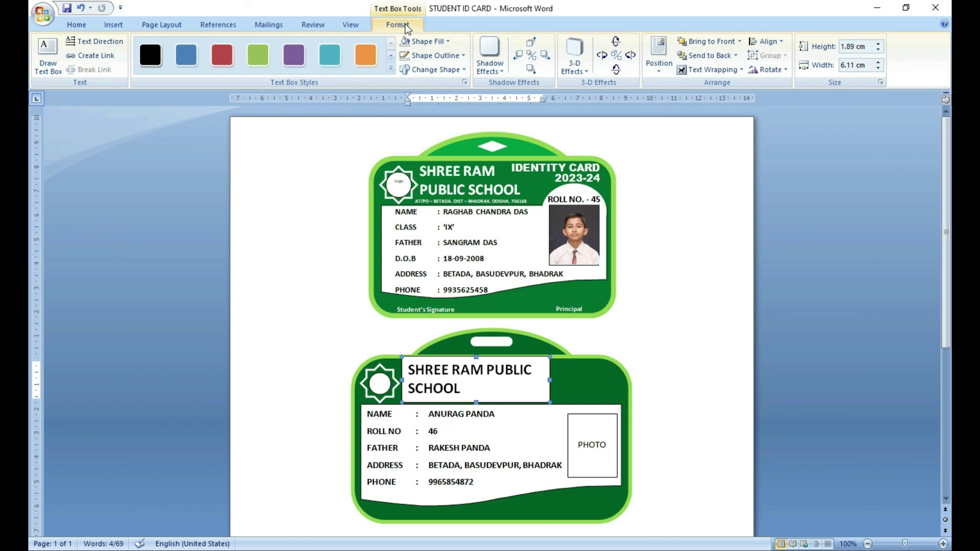
Give the title box No Fill and No Outline
{"action": "left_click", "coordinate": [422, 43]}
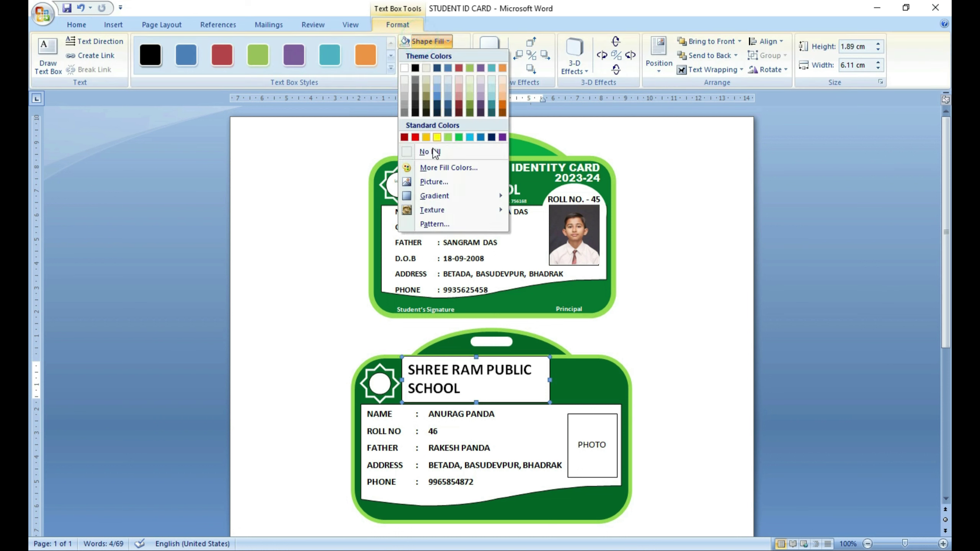
{"action": "left_click", "coordinate": [431, 150]}
{"action": "left_click", "coordinate": [439, 62]}
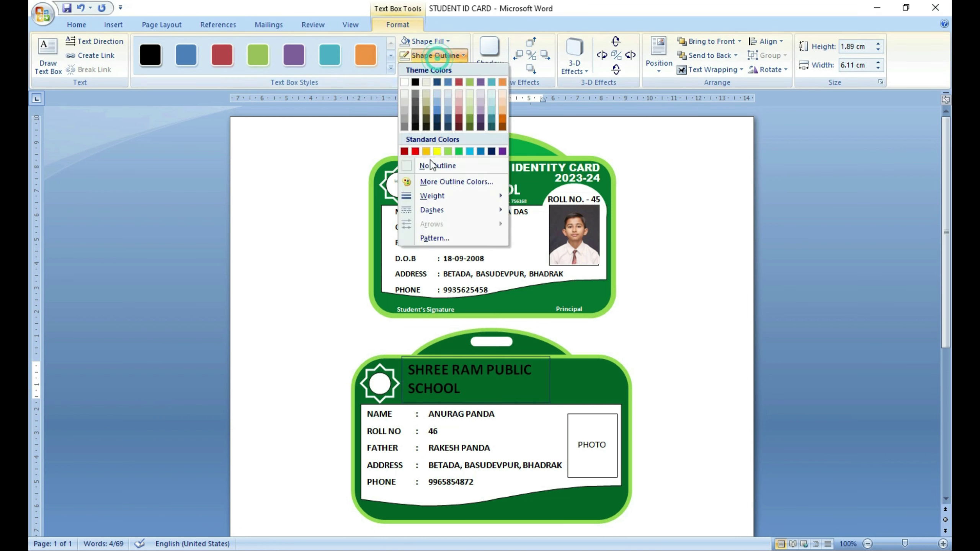
{"action": "left_click", "coordinate": [430, 166]}
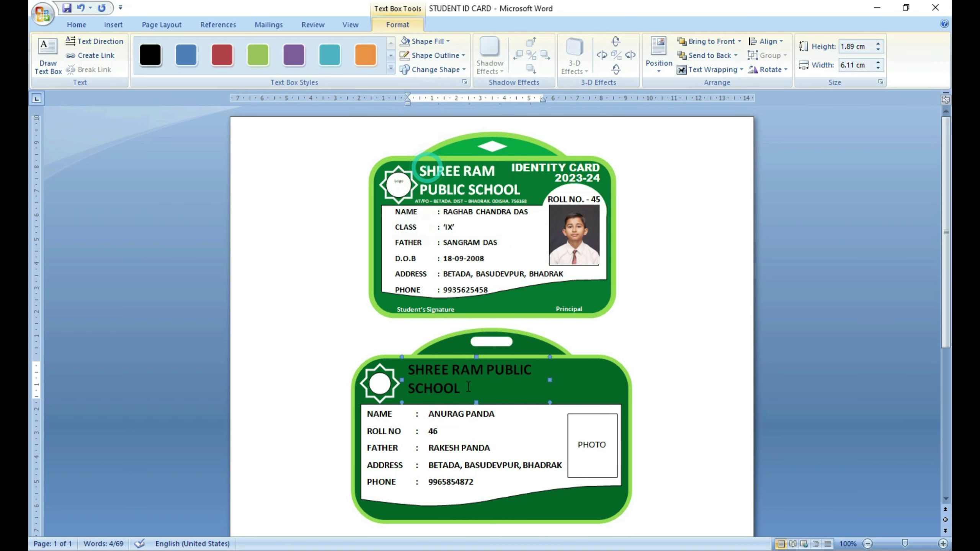
Enlarge the school name to 20 pt and nudge the title box into position
{"action": "left_click", "coordinate": [468, 387]}
{"action": "triple_click", "coordinate": [469, 388]}
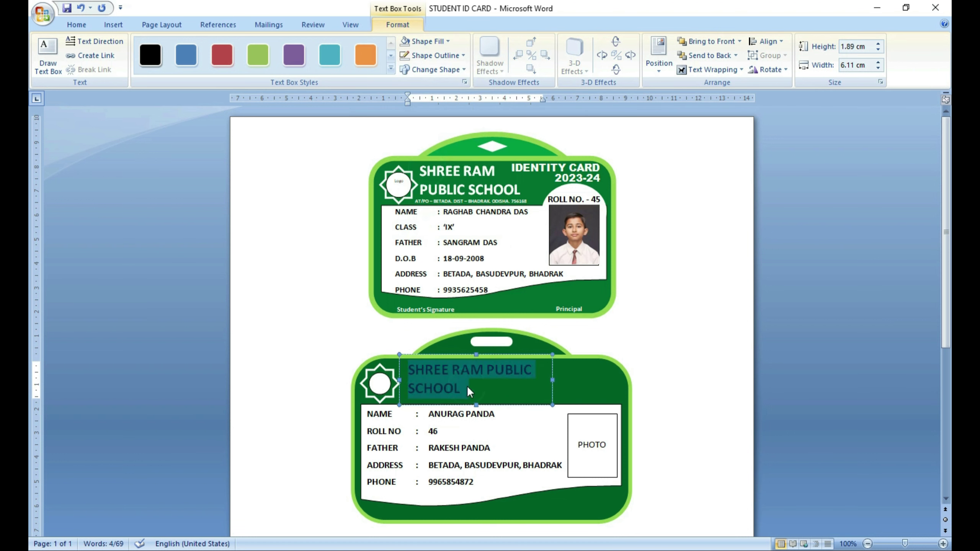
{"action": "left_click", "coordinate": [85, 24]}
{"action": "left_click", "coordinate": [259, 46]}
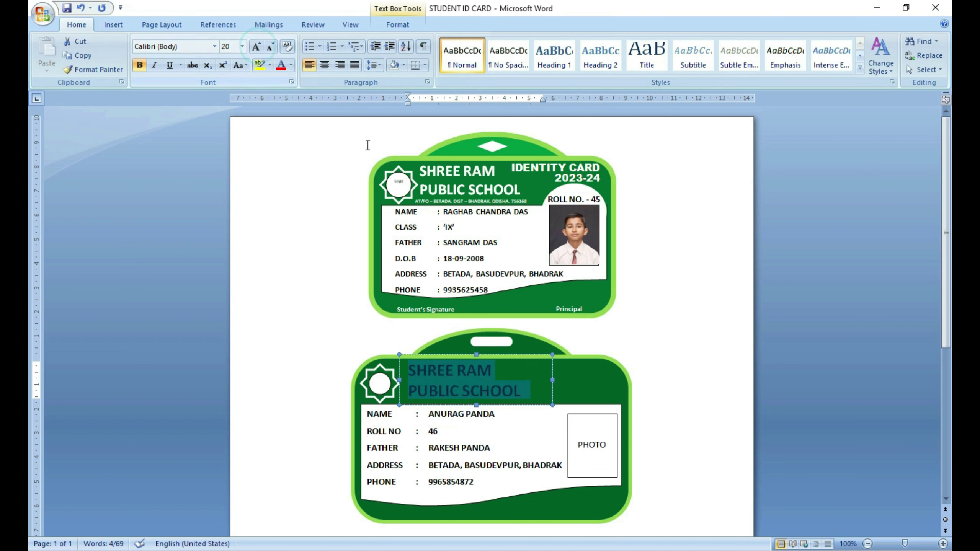
{"action": "left_click_drag", "start_coordinate": [550, 378], "coordinate": [544, 386]}
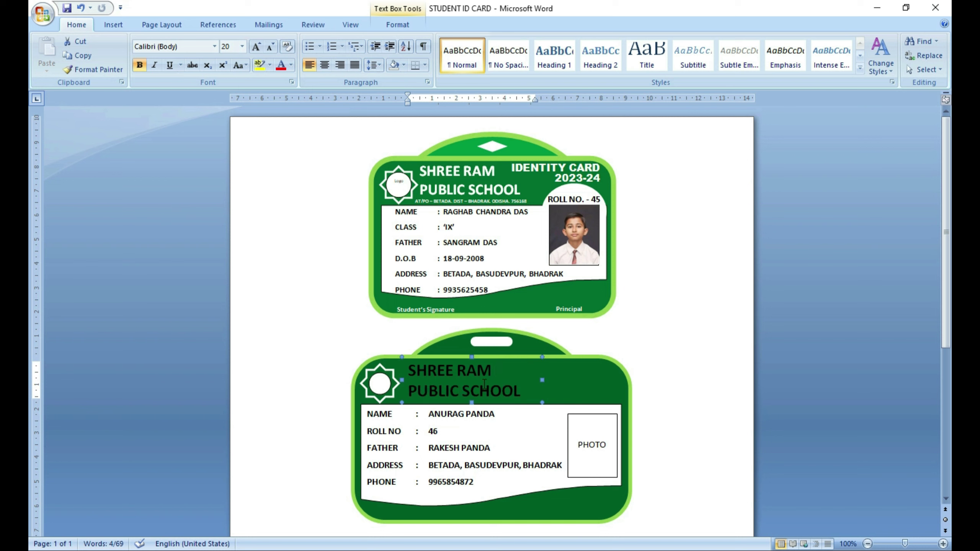
{"action": "key", "text": "ctrl+z"}
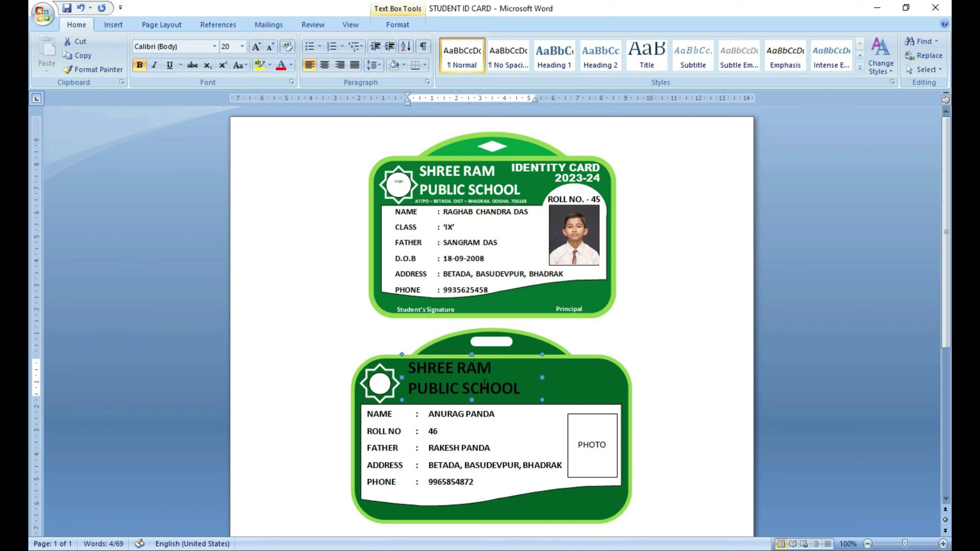
{"action": "key", "text": "ctrl+Left"}
{"action": "key", "text": "ctrl+Up"}
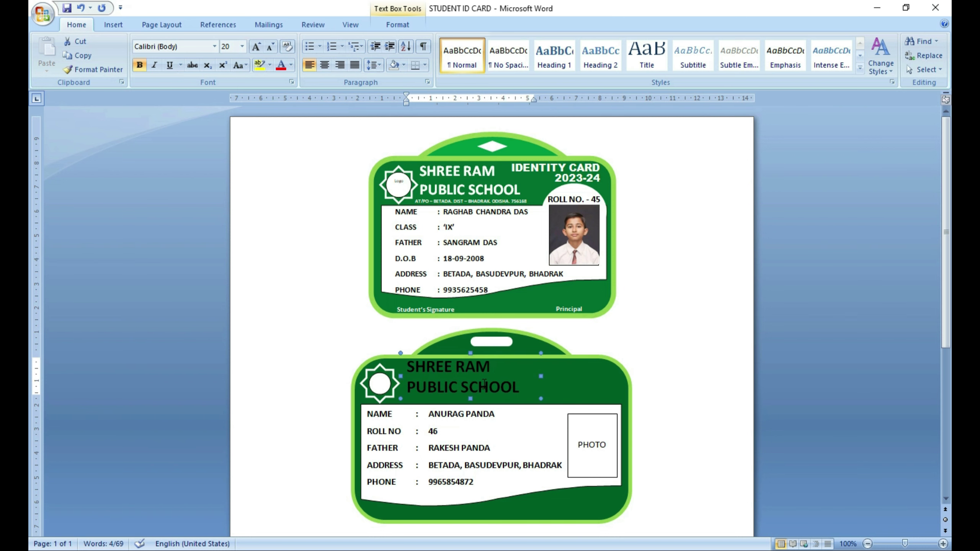
{"action": "key", "text": "ctrl+a"}
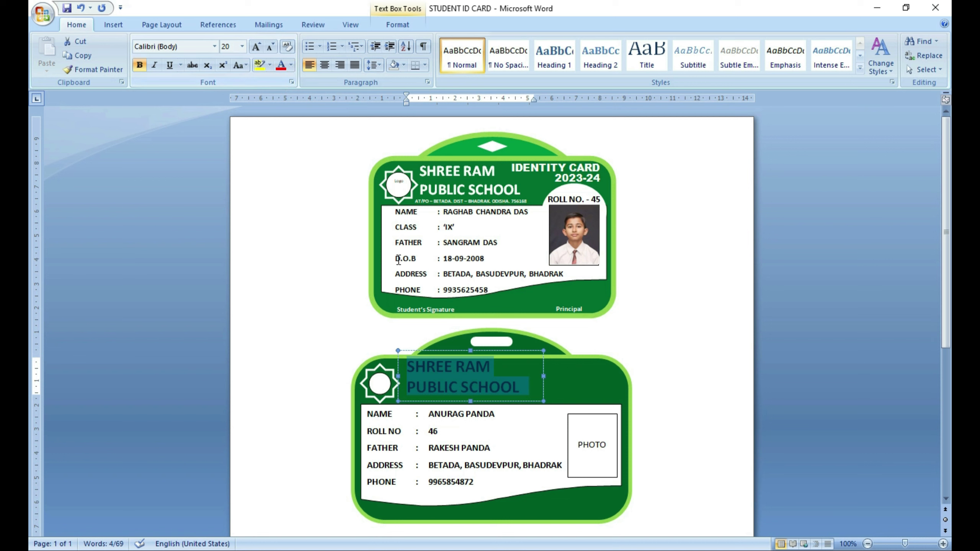
{"action": "key", "text": "Escape"}
Change the school name's font colour to White
{"action": "key", "text": "ctrl+a"}
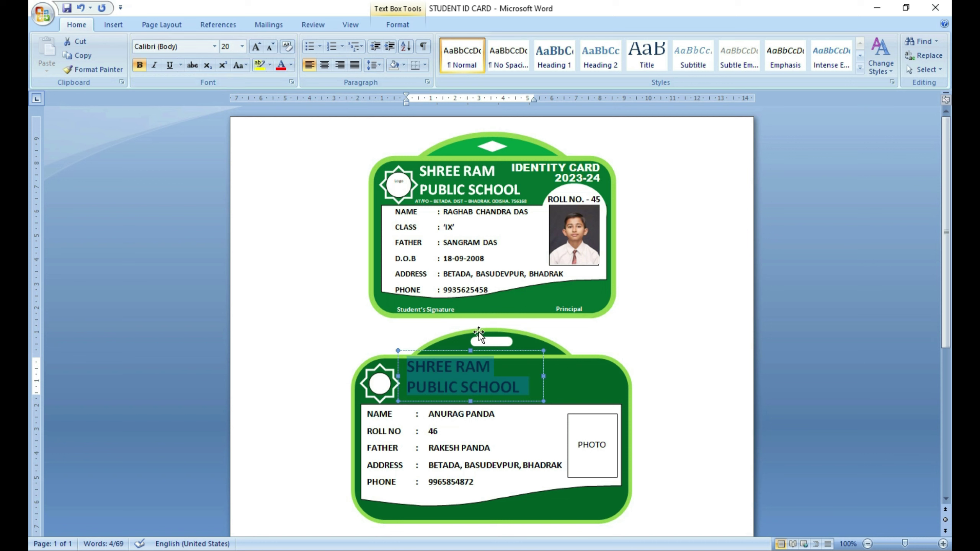
{"action": "left_click", "coordinate": [292, 66]}
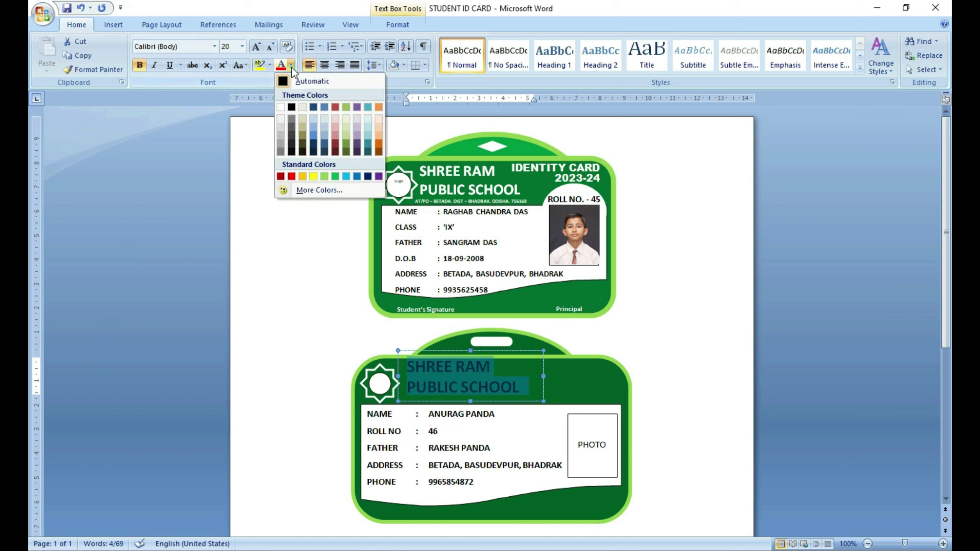
{"action": "left_click", "coordinate": [279, 107]}
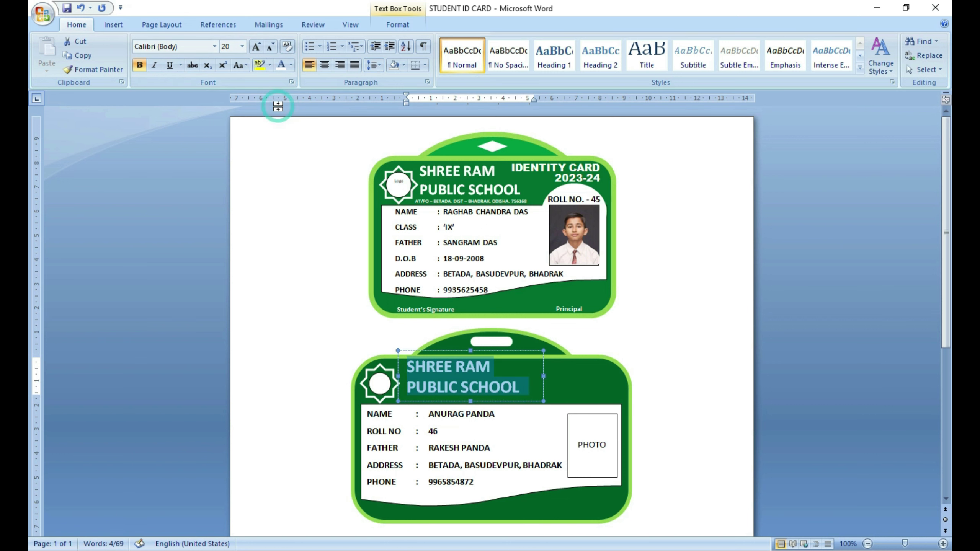
{"action": "left_click", "coordinate": [573, 390]}
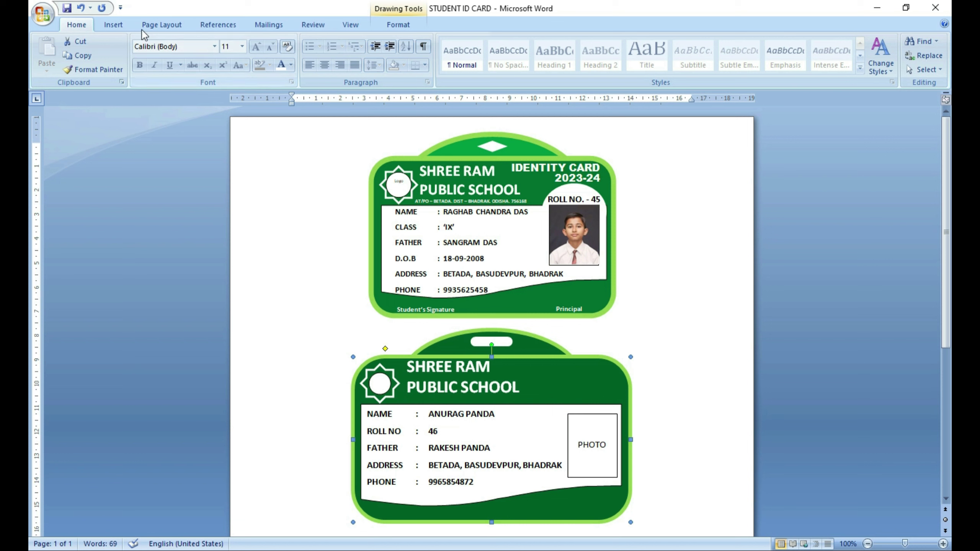
Draw a text box below the school name and shrink the address text to 7 pt
{"action": "left_click", "coordinate": [115, 27]}
{"action": "left_click", "coordinate": [215, 66]}
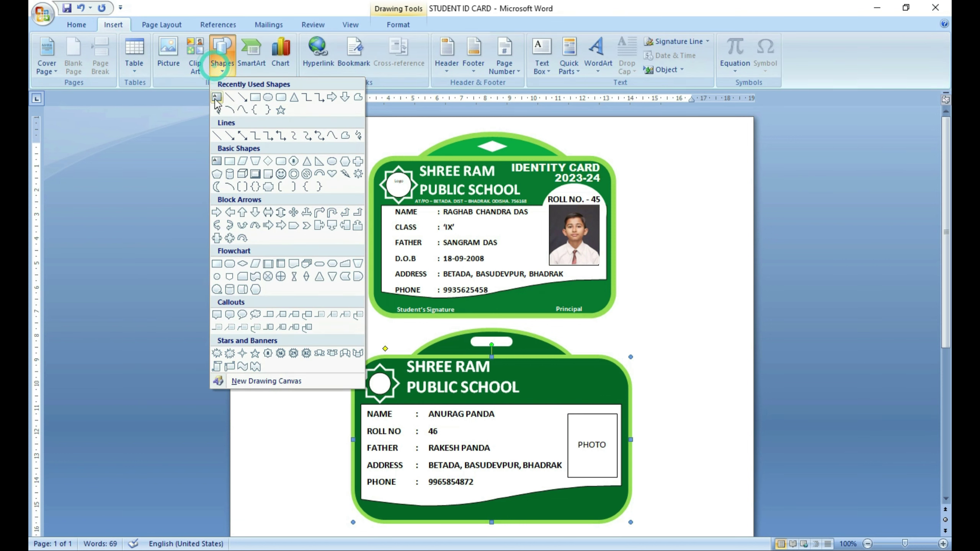
{"action": "left_click", "coordinate": [236, 95]}
{"action": "left_click_drag", "start_coordinate": [401, 394], "coordinate": [557, 407]}
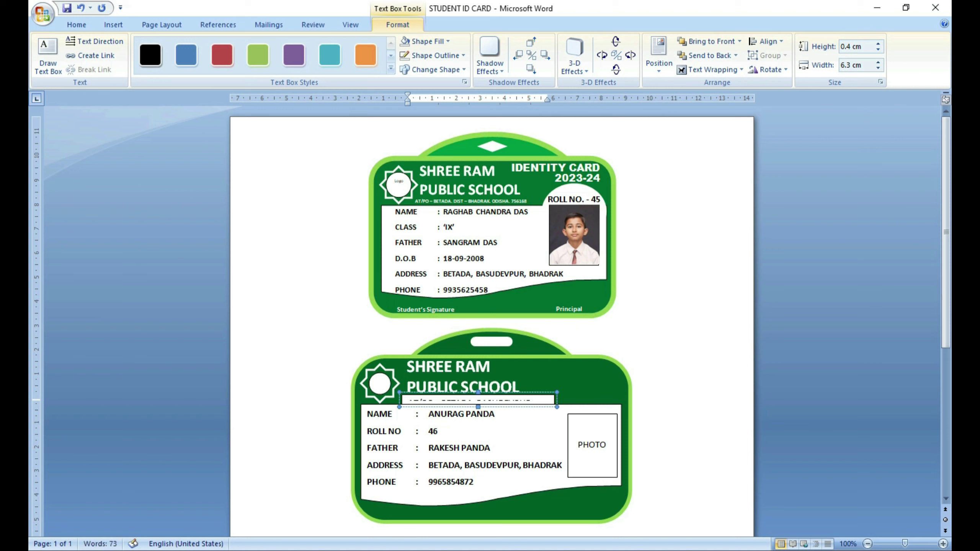
{"action": "key", "text": "ctrl+a"}
{"action": "left_click", "coordinate": [77, 25]}
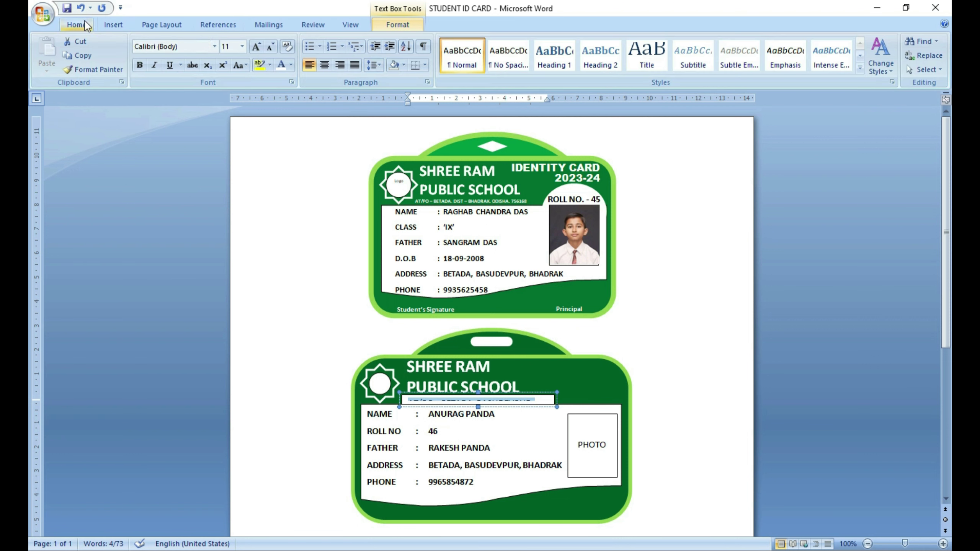
{"action": "left_click", "coordinate": [272, 46]}
{"action": "left_click", "coordinate": [272, 47]}
{"action": "left_click", "coordinate": [272, 47]}
{"action": "left_click", "coordinate": [271, 47]}
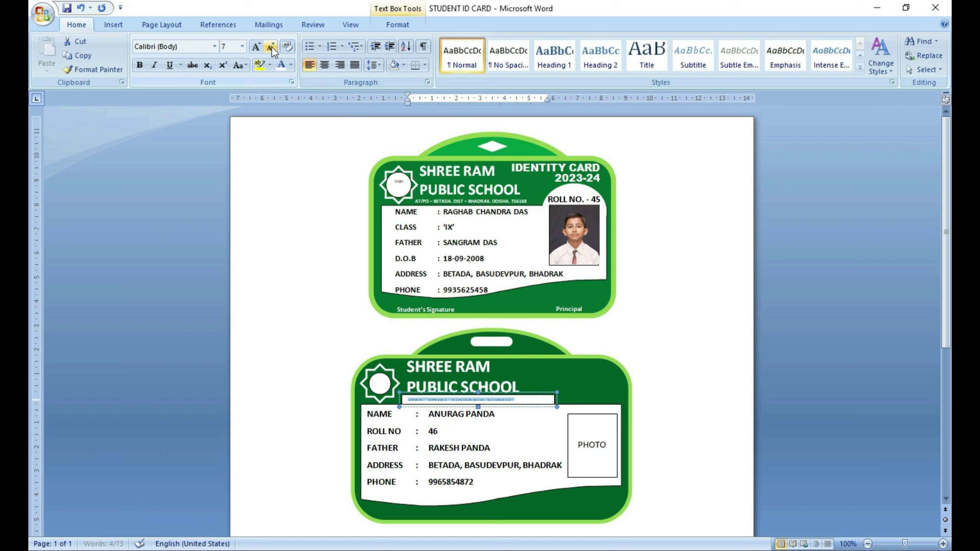
Widen the address box to fit the text and remove its fill and border
{"action": "left_click", "coordinate": [545, 399]}
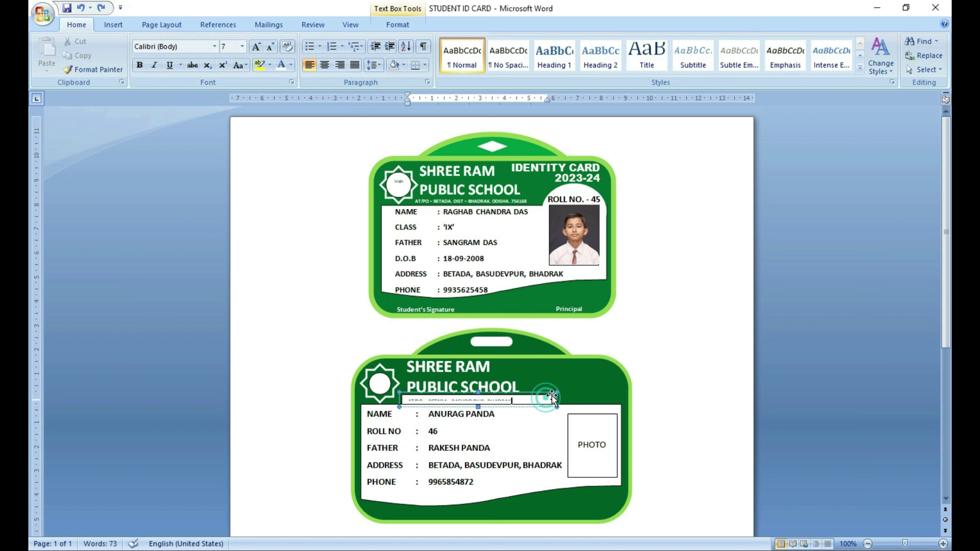
{"action": "left_click_drag", "start_coordinate": [556, 390], "coordinate": [582, 388]}
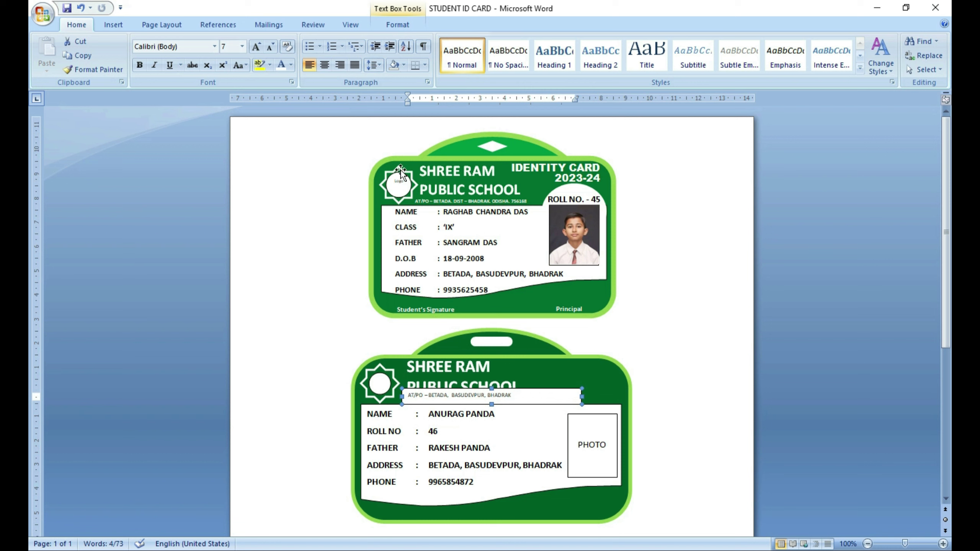
{"action": "left_click", "coordinate": [397, 25]}
{"action": "left_click", "coordinate": [424, 41]}
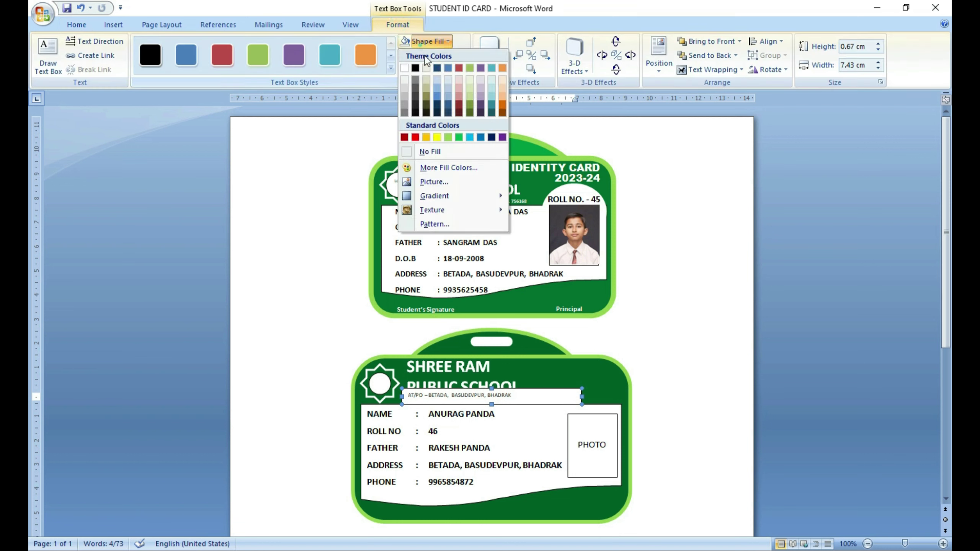
{"action": "left_click", "coordinate": [430, 151]}
{"action": "left_click", "coordinate": [435, 55]}
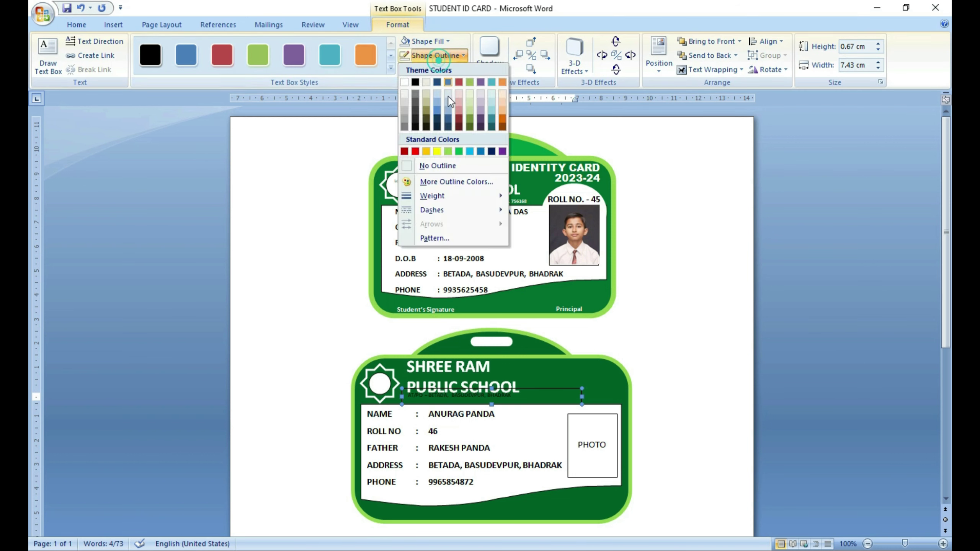
{"action": "left_click", "coordinate": [440, 166]}
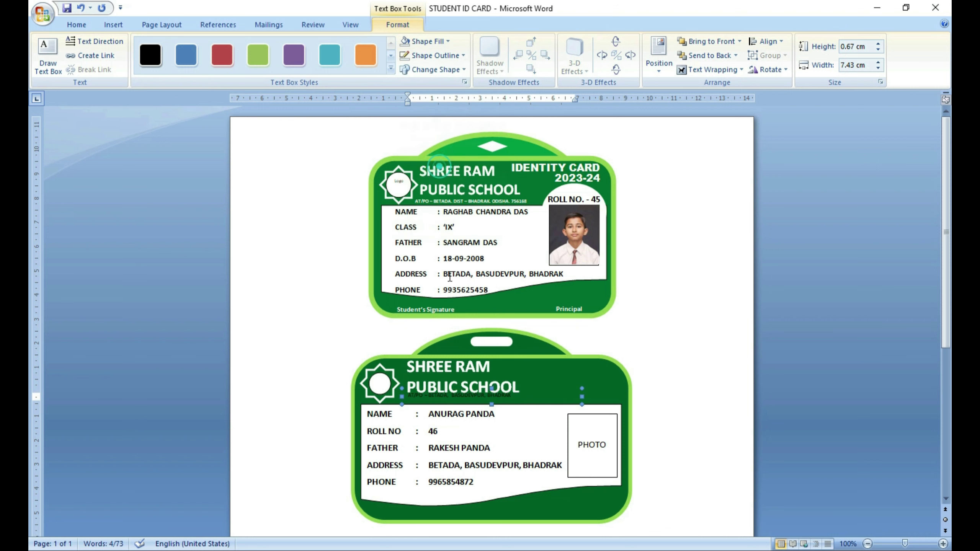
Make the address text white, append the PIN ', 756168', then narrow and nudge the box down
{"action": "left_click", "coordinate": [459, 396]}
{"action": "key", "text": "ctrl+a"}
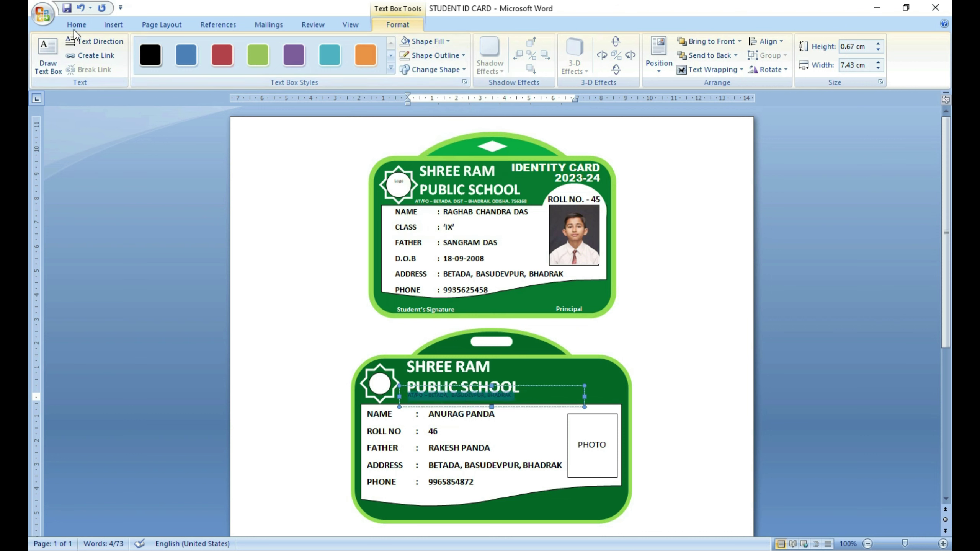
{"action": "left_click", "coordinate": [77, 25]}
{"action": "left_click", "coordinate": [281, 64]}
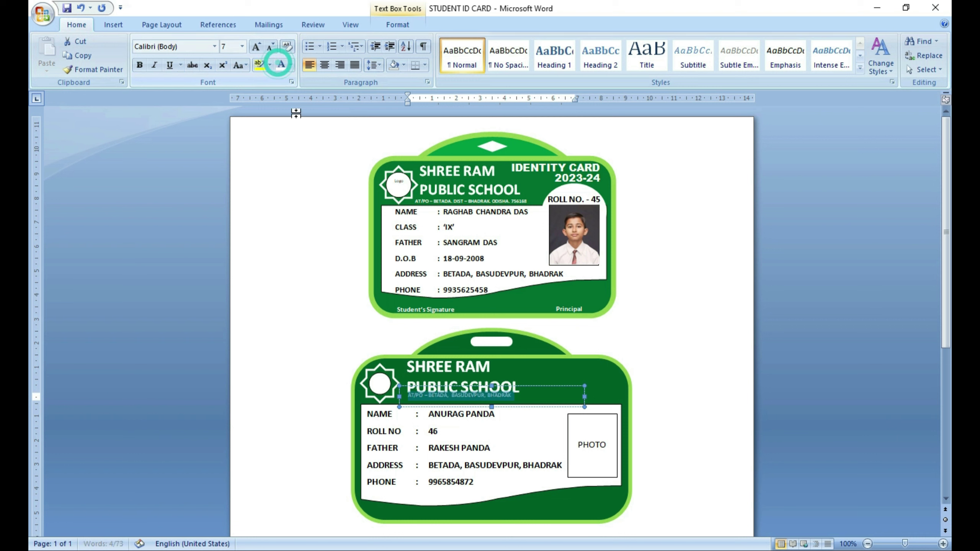
{"action": "left_click_drag", "start_coordinate": [584, 394], "coordinate": [564, 396]}
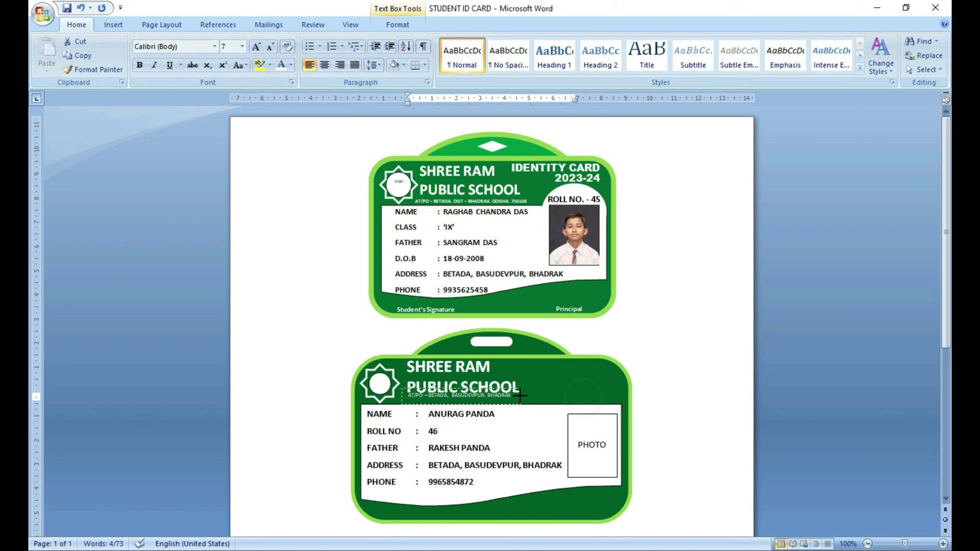
{"action": "left_click", "coordinate": [520, 397]}
{"action": "left_click", "coordinate": [520, 397]}
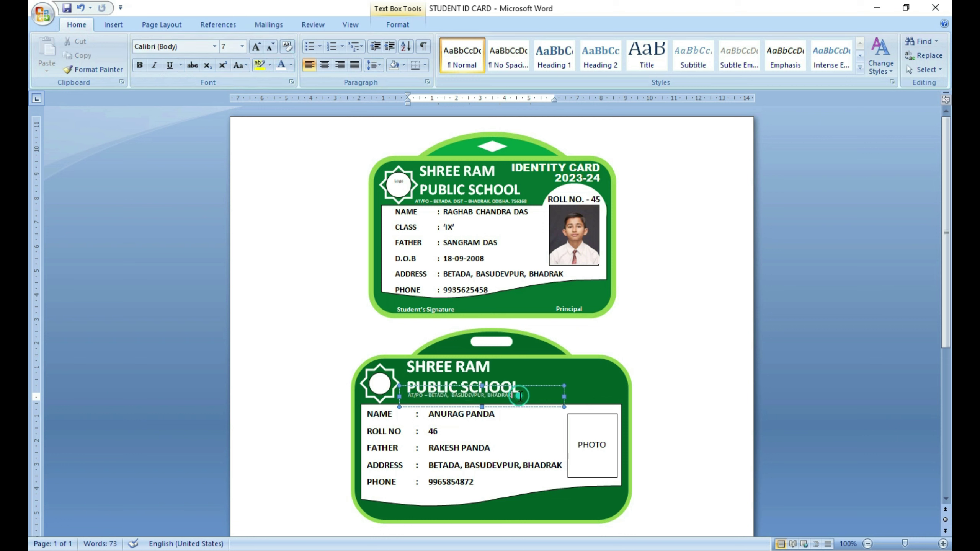
{"action": "type", "text": ", 756168"}
{"action": "left_click_drag", "start_coordinate": [565, 396], "coordinate": [542, 397]}
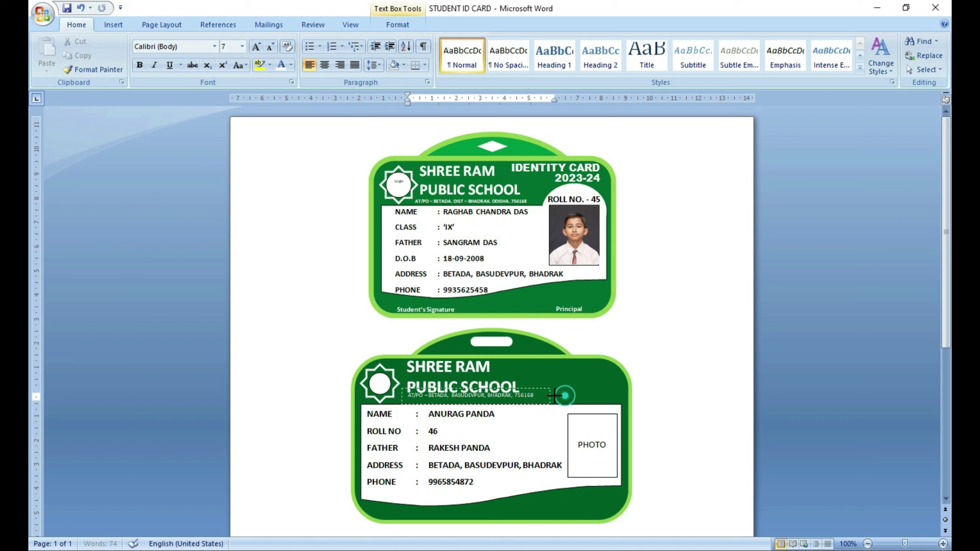
{"action": "key", "text": "Down"}
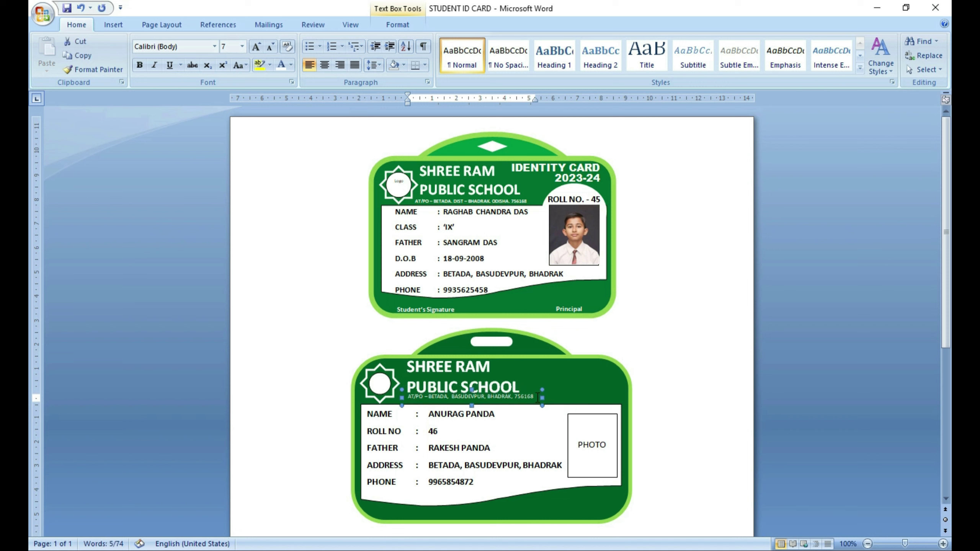
{"action": "key", "text": "Down"}
{"action": "key", "text": "Down"}
{"action": "key", "text": "Down"}
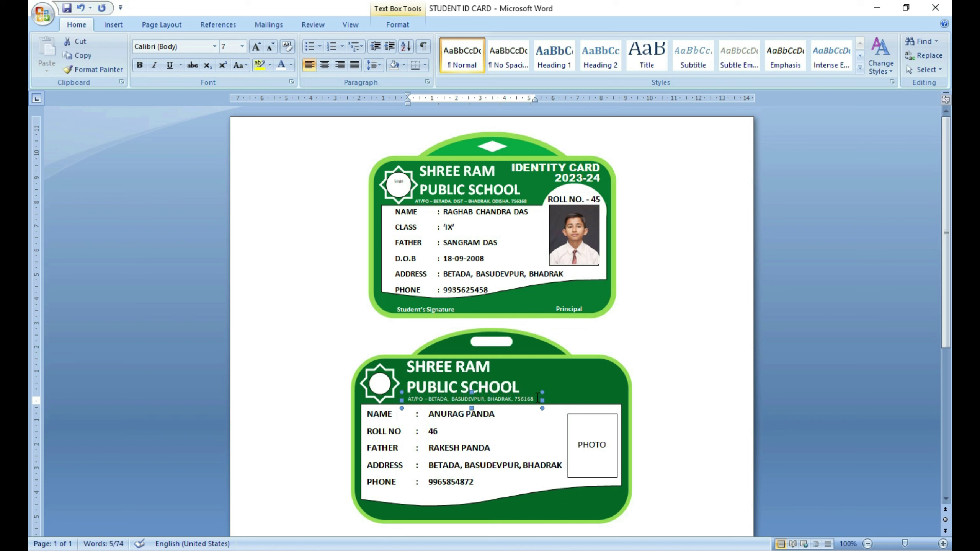
Draw a text box at the card's top right and type IDENTITY CARD
{"action": "left_click", "coordinate": [690, 421]}
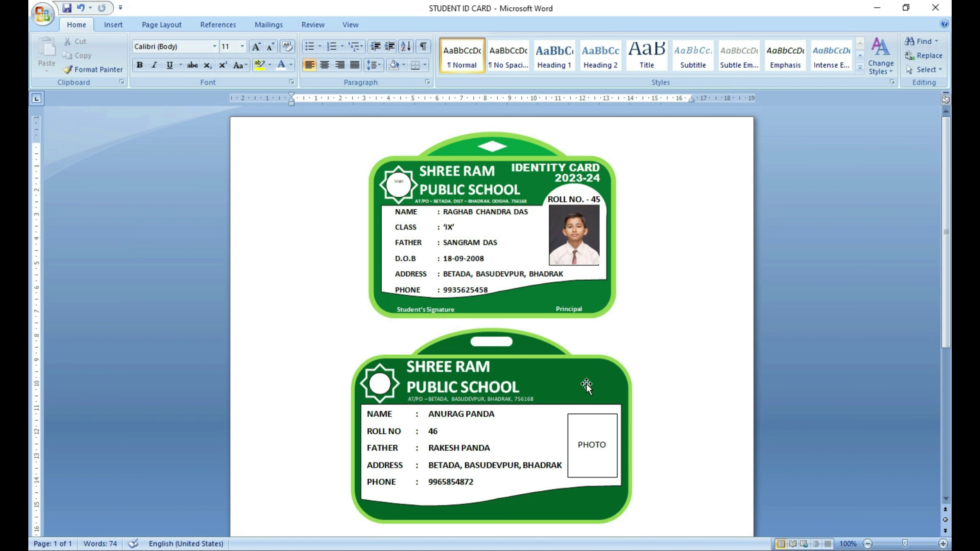
{"action": "left_click", "coordinate": [116, 24]}
{"action": "left_click", "coordinate": [223, 58]}
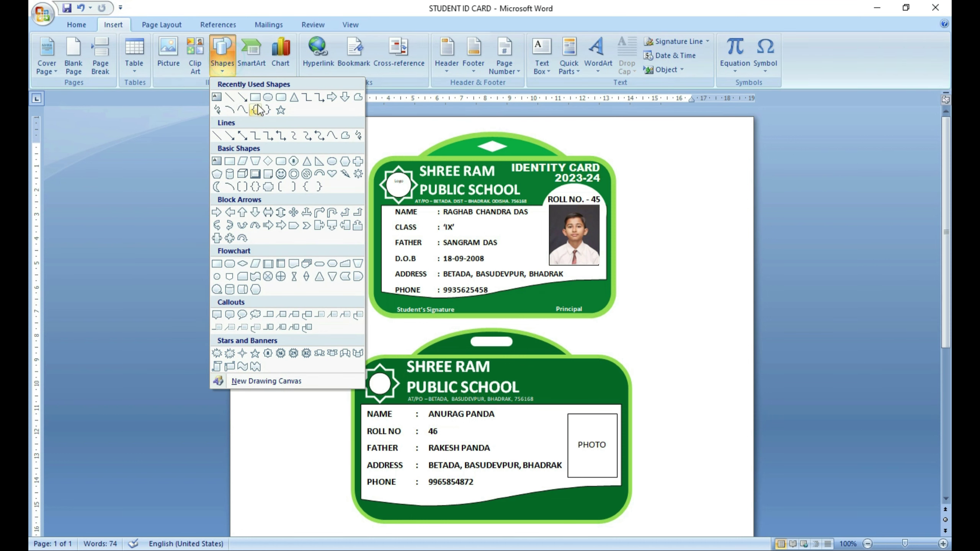
{"action": "left_click", "coordinate": [217, 98]}
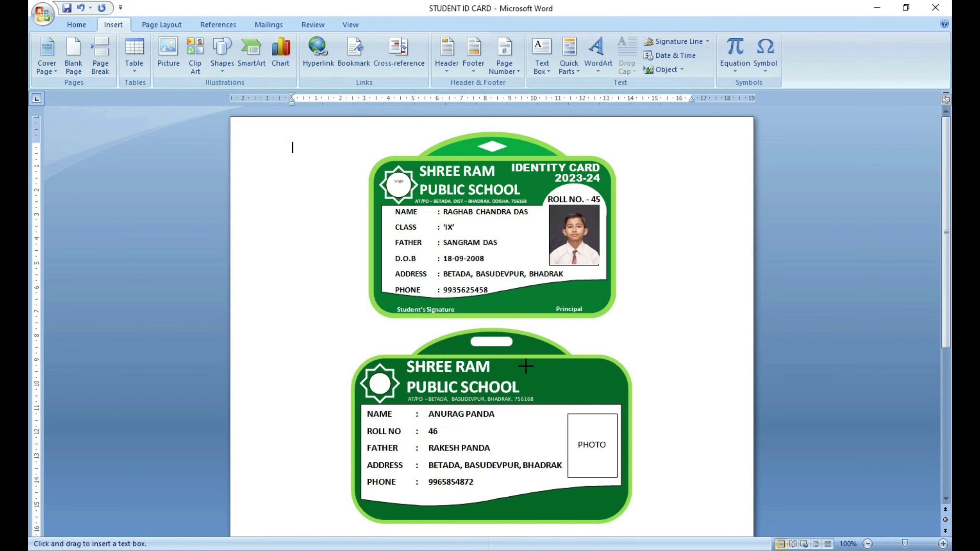
{"action": "left_click_drag", "start_coordinate": [522, 362], "coordinate": [622, 388]}
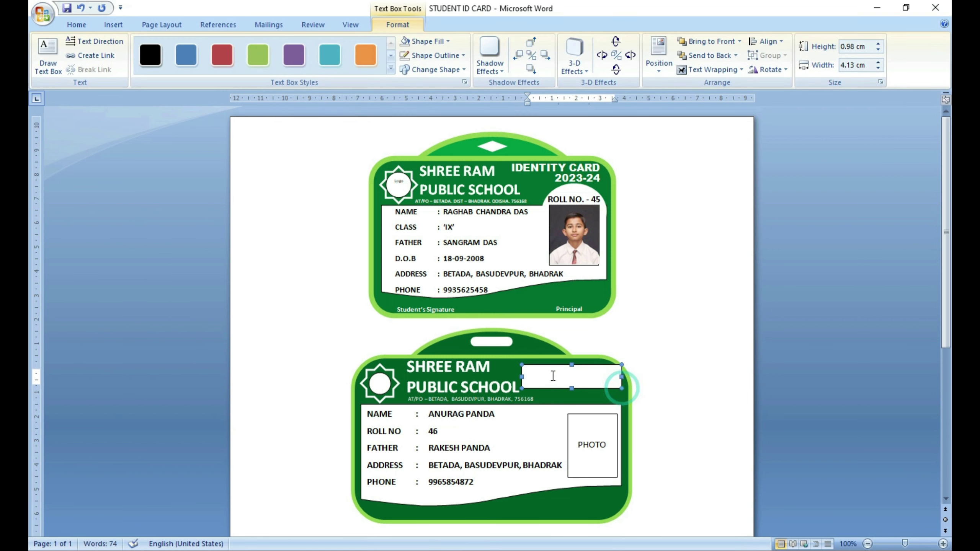
{"action": "left_click", "coordinate": [553, 376]}
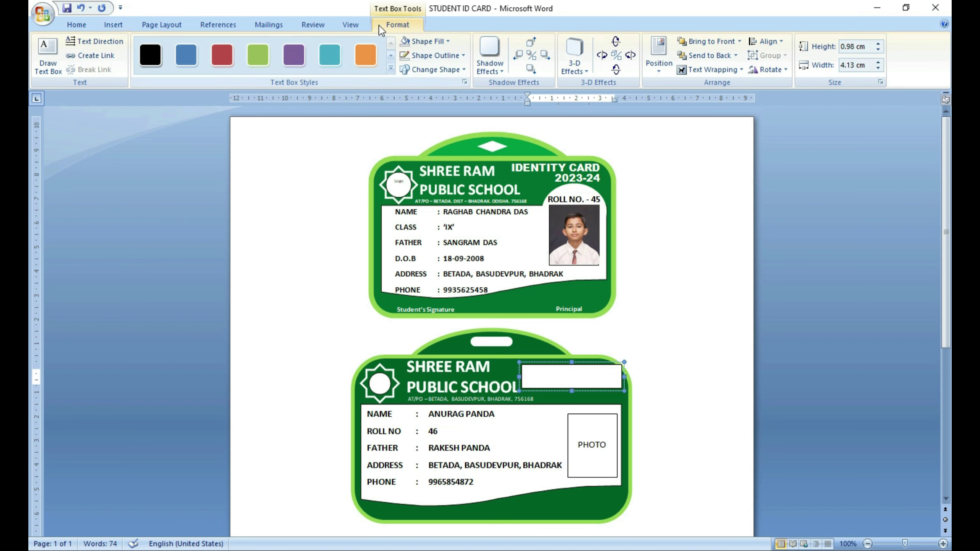
{"action": "left_click", "coordinate": [115, 27]}
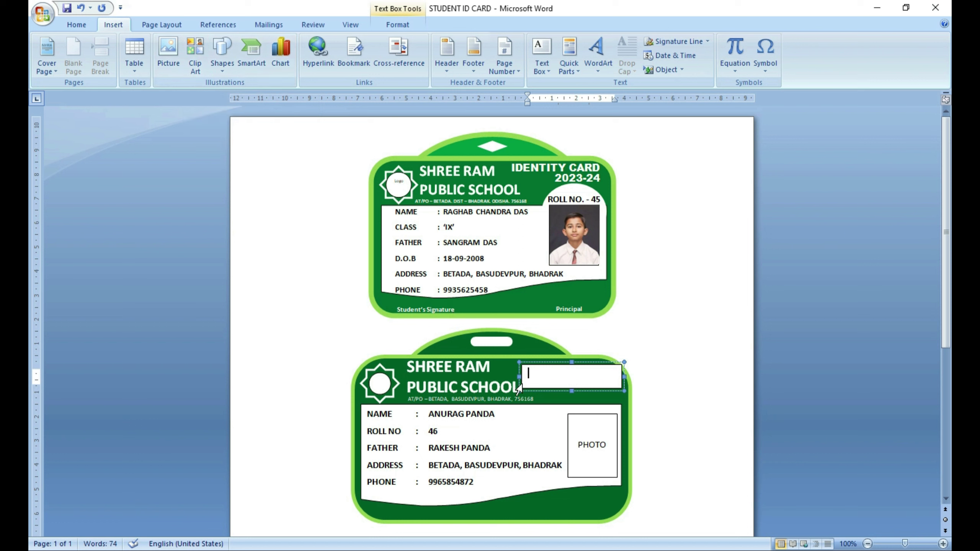
{"action": "type", "text": "ENTITY CARD"}
Make the IDENTITY CARD text bold, centred and enlarged to 14 pt
{"action": "key", "text": "ctrl+a"}
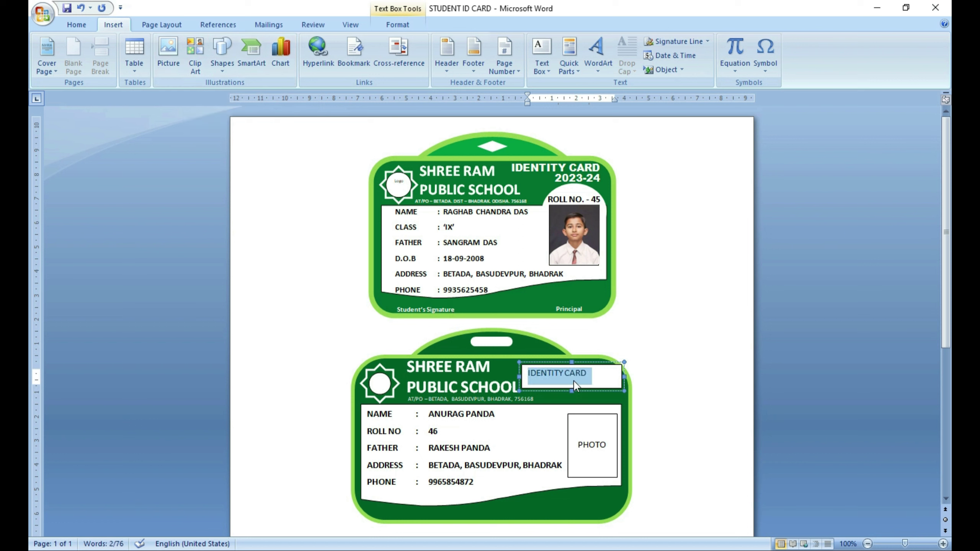
{"action": "right_click", "coordinate": [574, 384]}
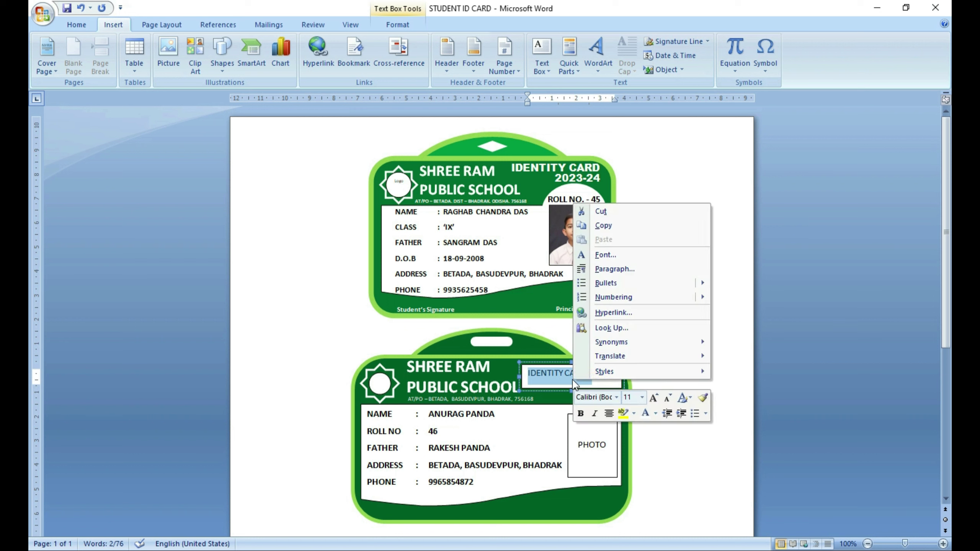
{"action": "left_click", "coordinate": [580, 414]}
{"action": "left_click", "coordinate": [609, 413]}
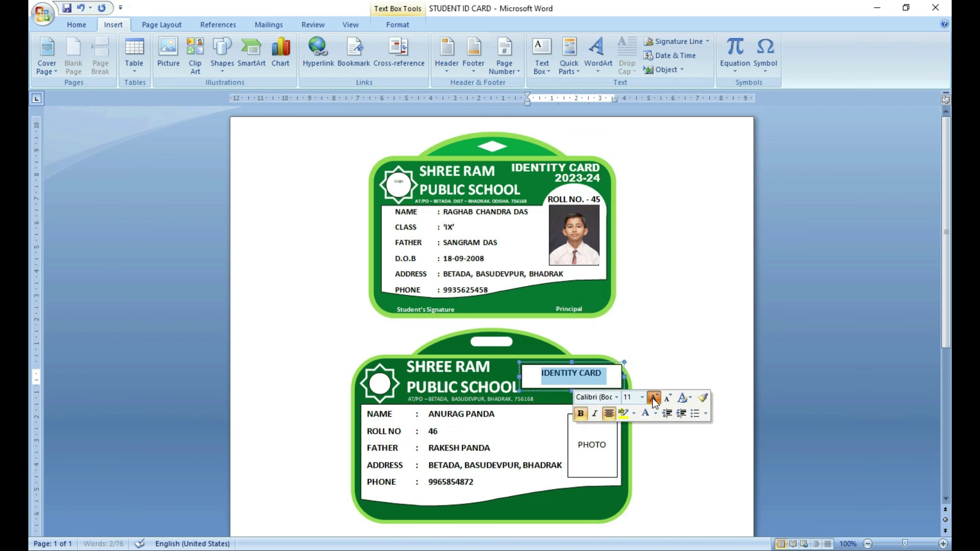
{"action": "left_click", "coordinate": [654, 397]}
{"action": "left_click", "coordinate": [653, 398]}
{"action": "left_click", "coordinate": [654, 398]}
{"action": "left_click", "coordinate": [668, 398]}
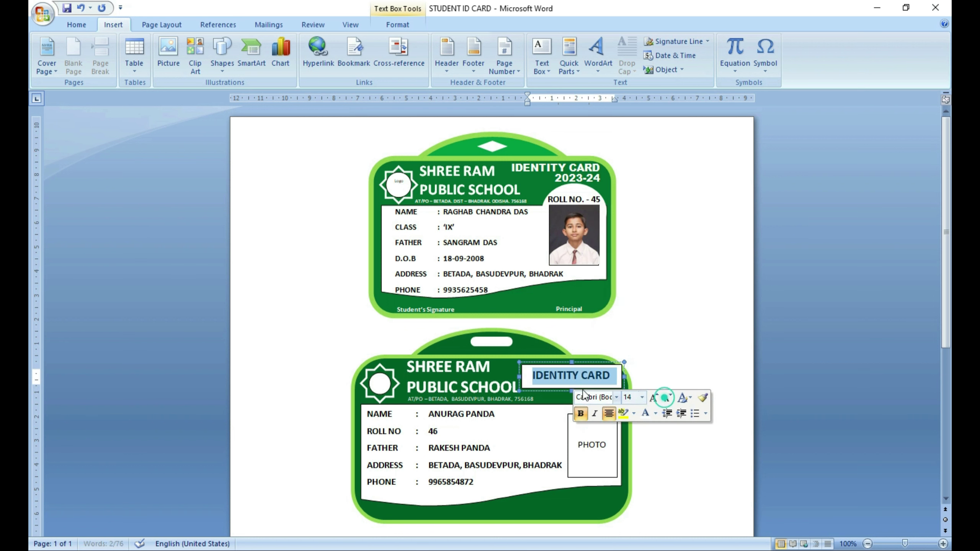
Widen the title box leftward and grow the IDENTITY CARD text to 18 pt on one line
{"action": "left_click_drag", "start_coordinate": [520, 376], "coordinate": [507, 376]}
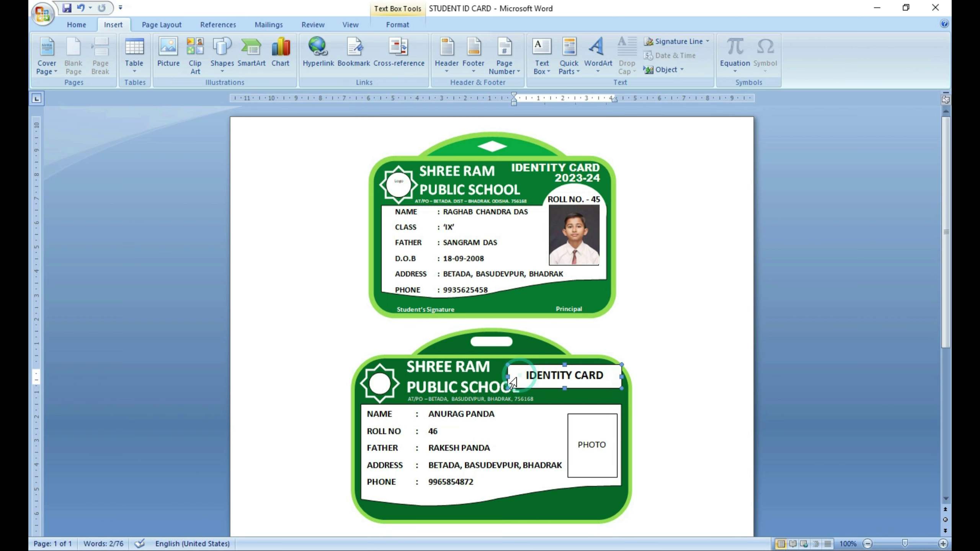
{"action": "triple_click", "coordinate": [575, 382]}
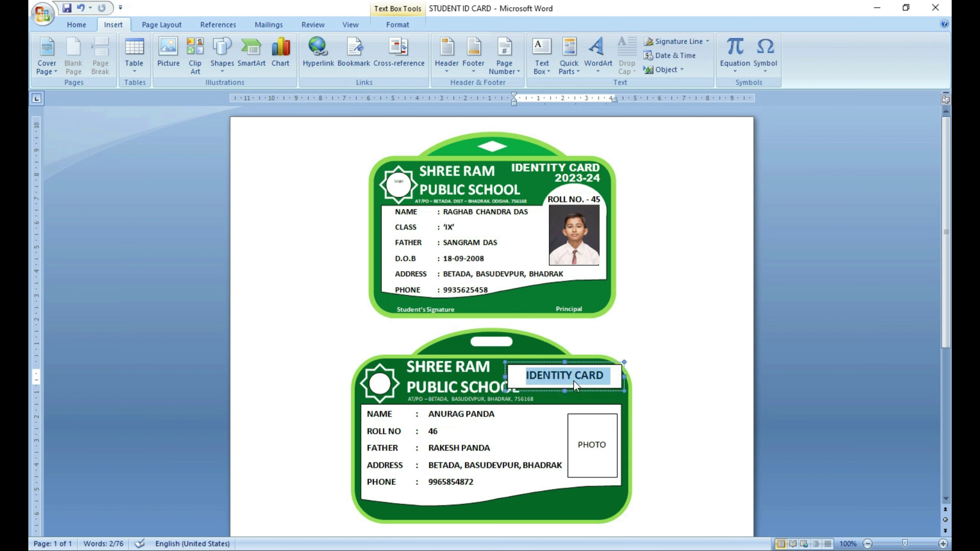
{"action": "right_click", "coordinate": [575, 382]}
{"action": "left_click", "coordinate": [655, 399]}
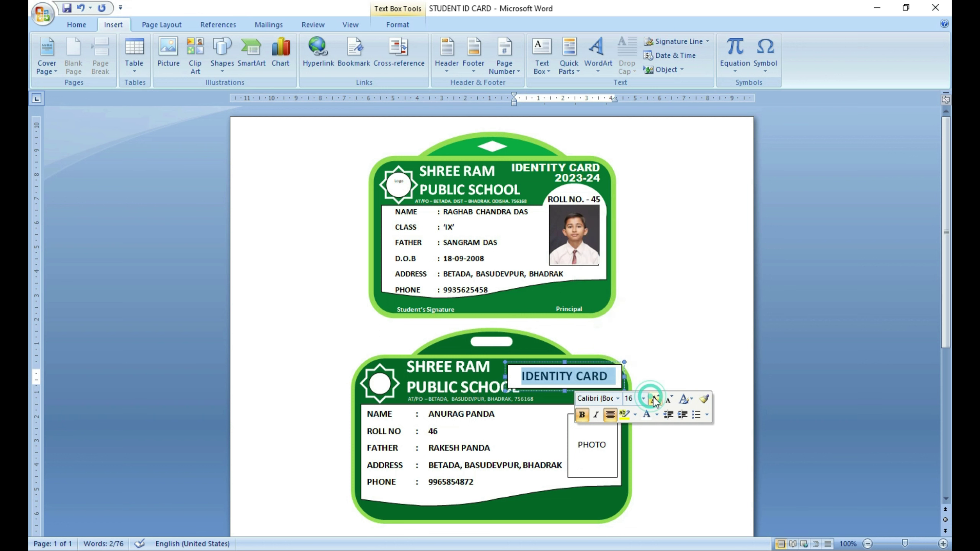
{"action": "left_click", "coordinate": [655, 399]}
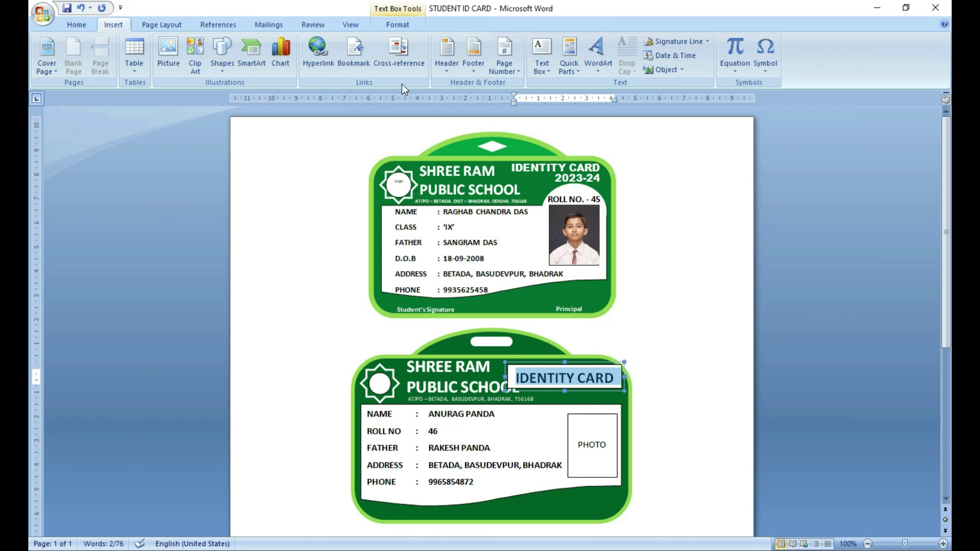
Set the IDENTITY CARD box to No Fill and adjust its position slightly higher
{"action": "left_click", "coordinate": [389, 23]}
{"action": "left_click", "coordinate": [425, 41]}
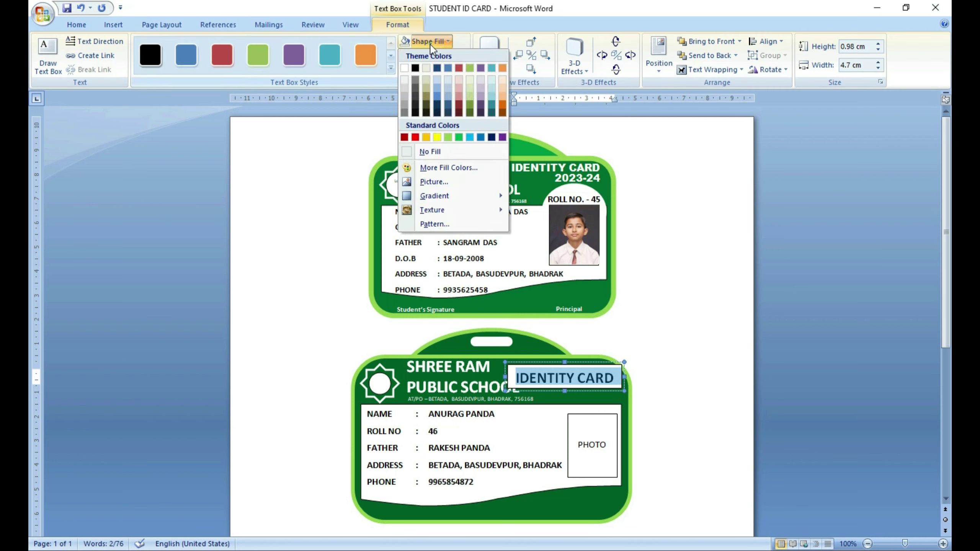
{"action": "left_click", "coordinate": [426, 150]}
{"action": "left_click", "coordinate": [77, 25]}
{"action": "left_click", "coordinate": [677, 404]}
{"action": "left_click", "coordinate": [599, 384]}
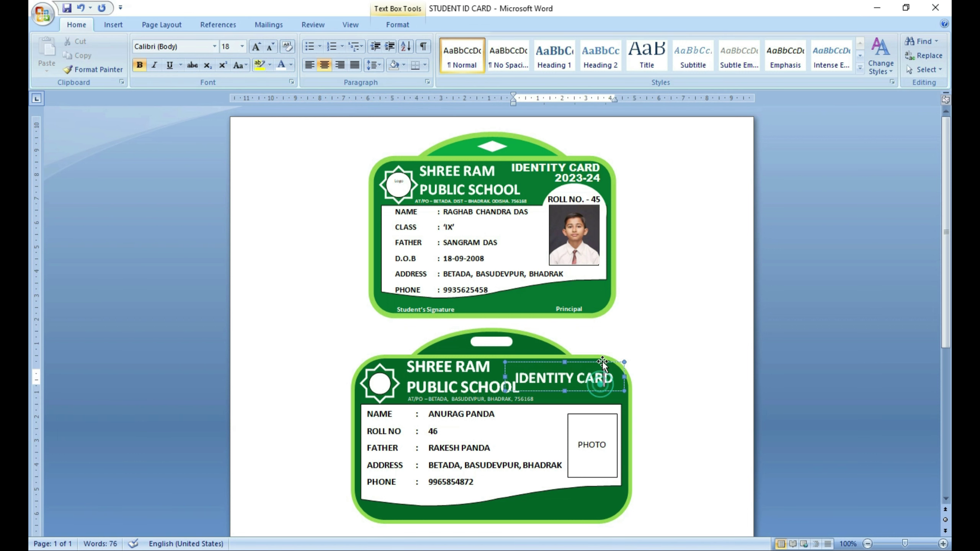
{"action": "left_click_drag", "start_coordinate": [602, 363], "coordinate": [600, 355]}
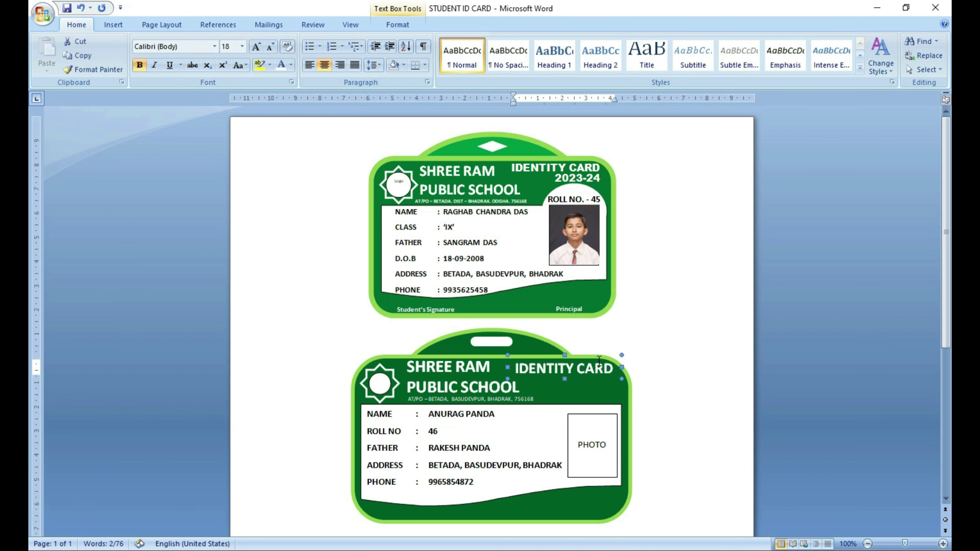
{"action": "key", "text": "ctrl+z"}
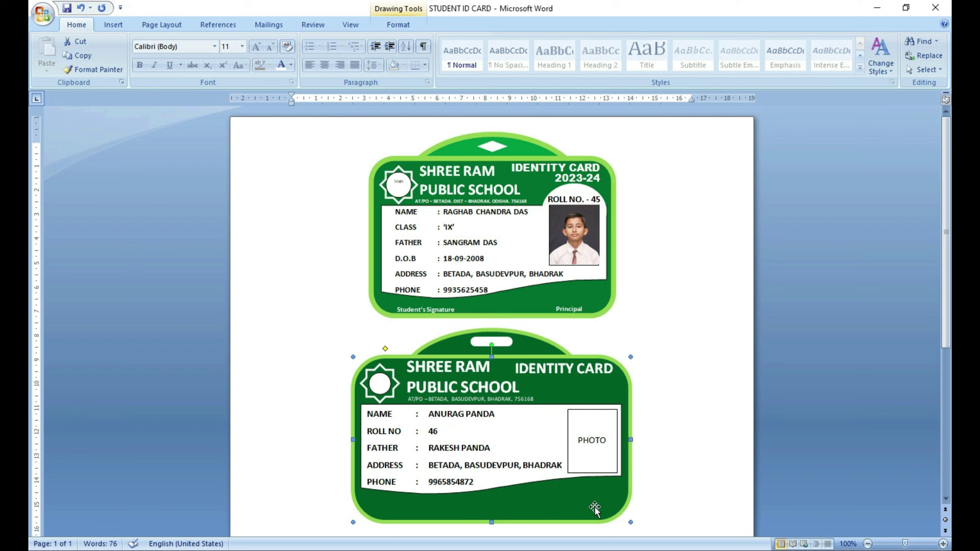
Draw a text box along the lower card's bottom with a small underline for signing
{"action": "left_click", "coordinate": [112, 25]}
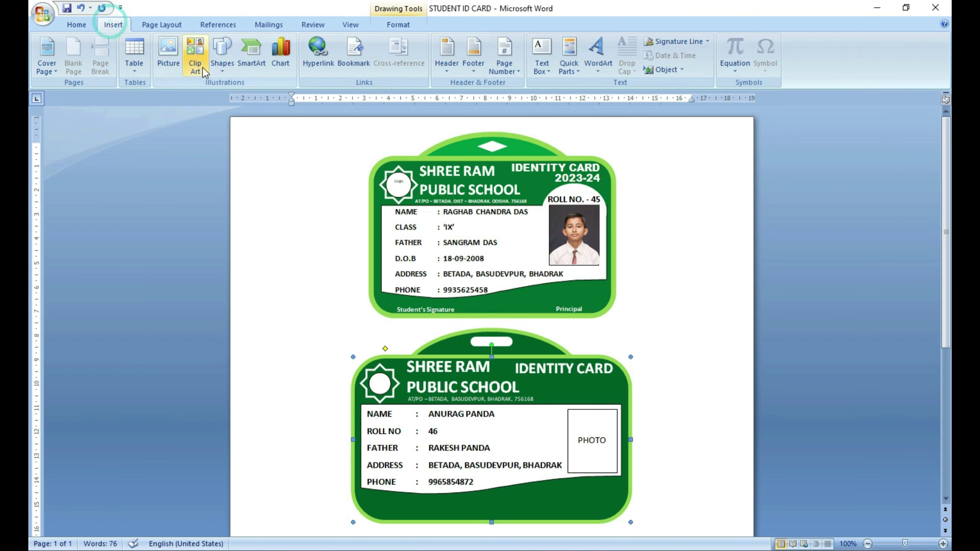
{"action": "left_click", "coordinate": [215, 66]}
{"action": "left_click", "coordinate": [236, 109]}
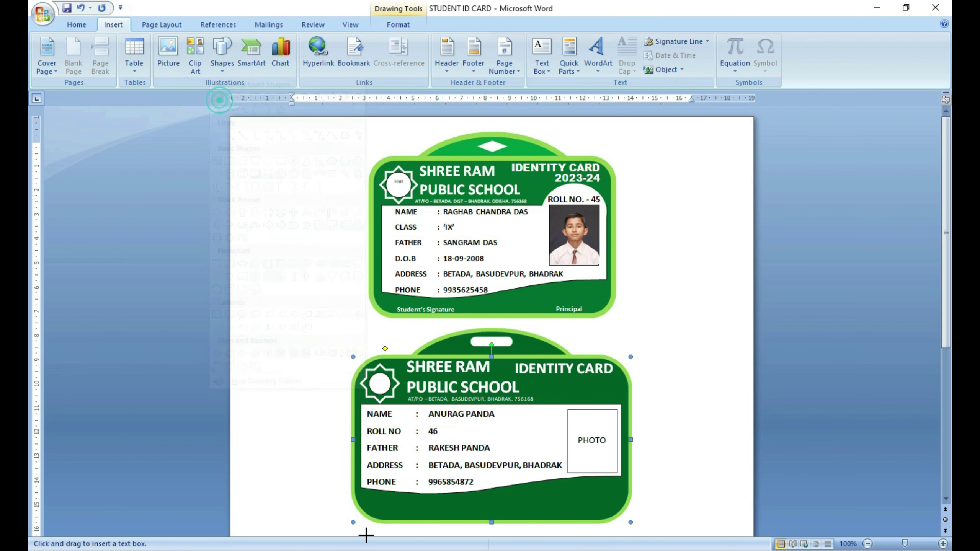
{"action": "left_click_drag", "start_coordinate": [370, 507], "coordinate": [472, 517]}
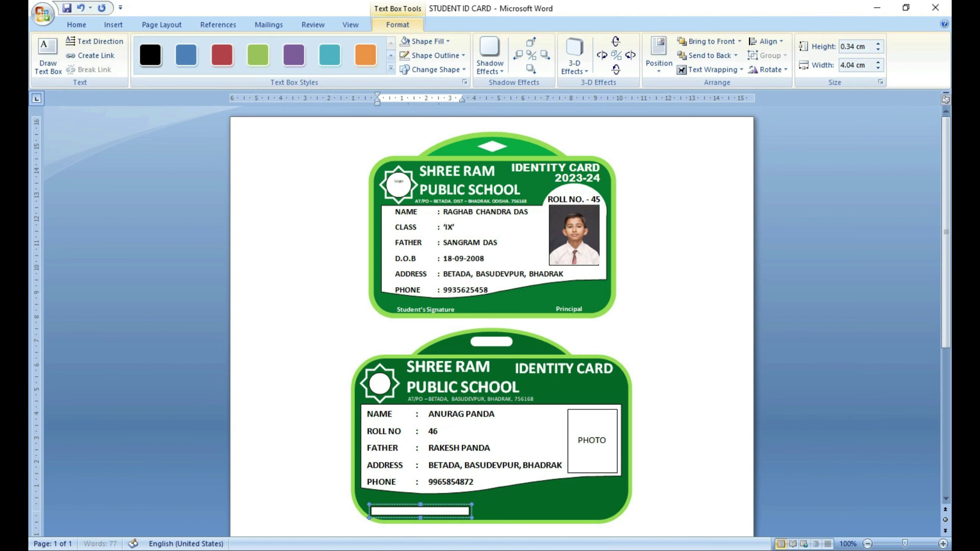
{"action": "type", "text": "______________________"}
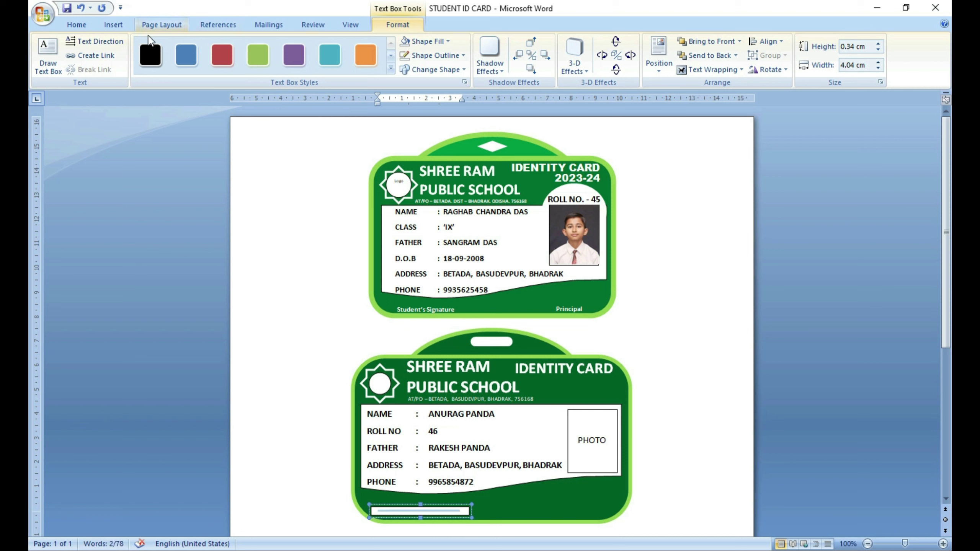
{"action": "left_click", "coordinate": [82, 25]}
{"action": "left_click", "coordinate": [270, 47]}
{"action": "left_click", "coordinate": [270, 47]}
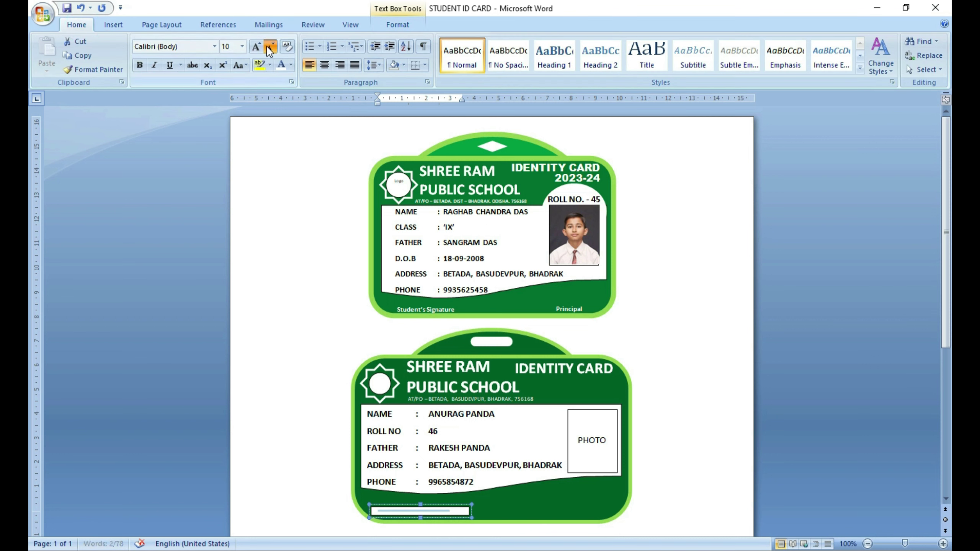
{"action": "left_click", "coordinate": [270, 47]}
{"action": "left_click", "coordinate": [271, 46]}
{"action": "left_click", "coordinate": [270, 47]}
{"action": "left_click", "coordinate": [271, 47]}
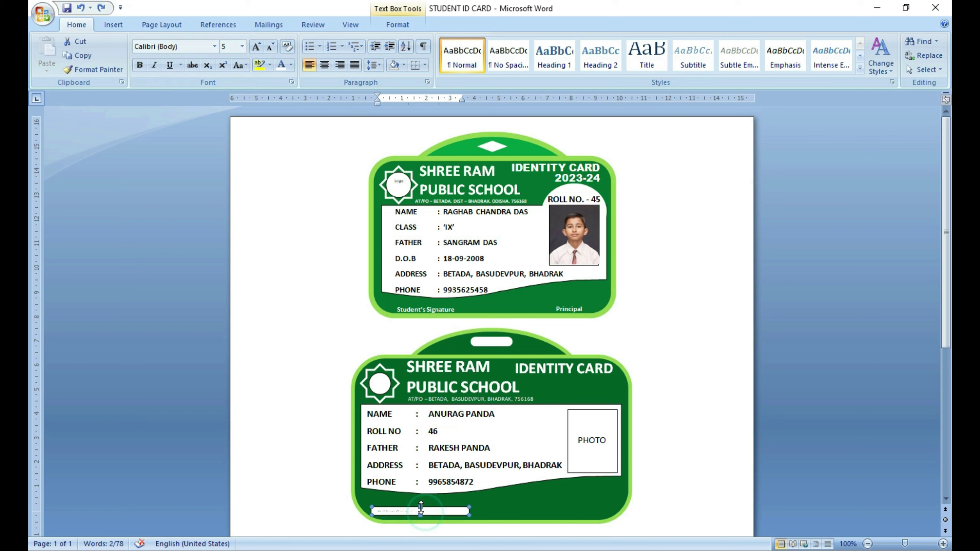
Type the Students Signature label, correcting the spelling, and enlarge it slightly
{"action": "left_click", "coordinate": [421, 510]}
{"action": "type", "text": "Student Signature"}
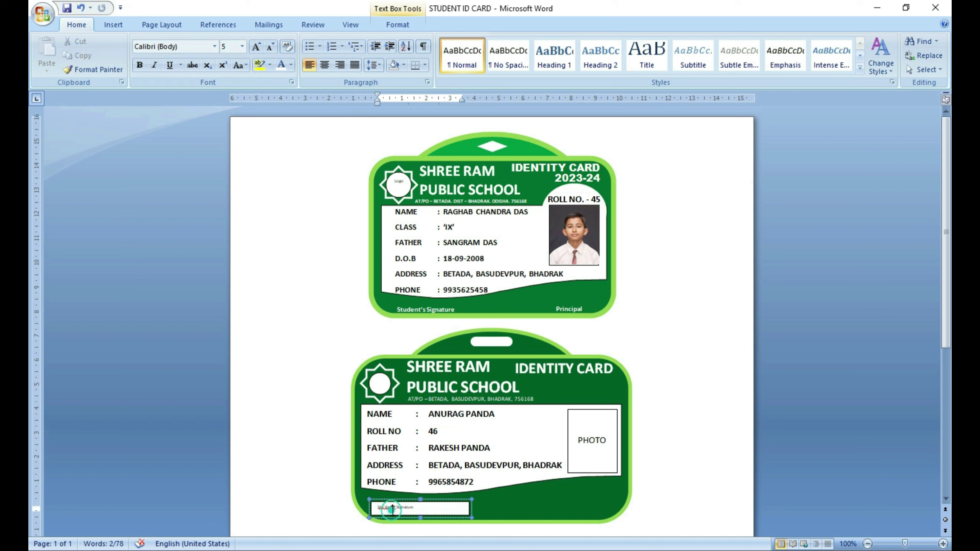
{"action": "right_click", "coordinate": [398, 508]}
{"action": "left_click", "coordinate": [443, 369]}
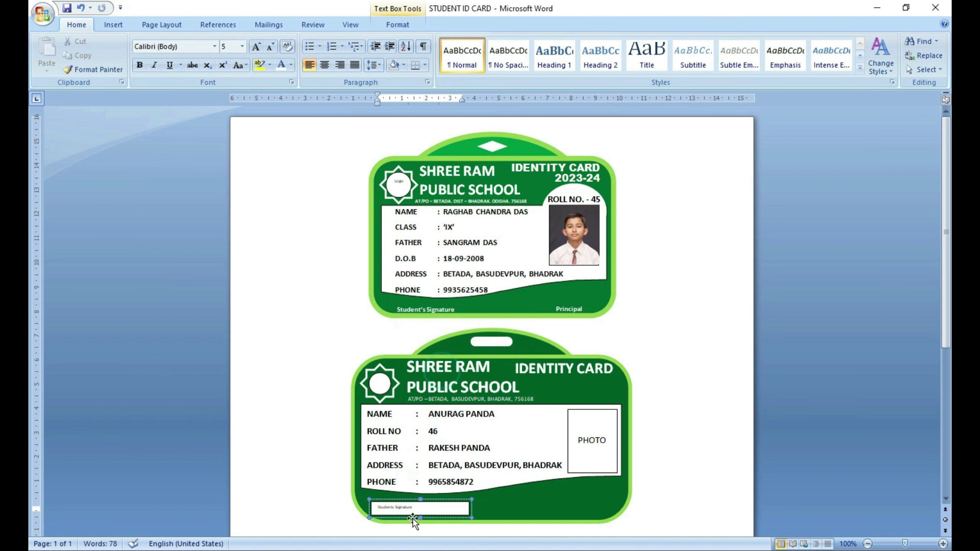
{"action": "key", "text": "ctrl+a"}
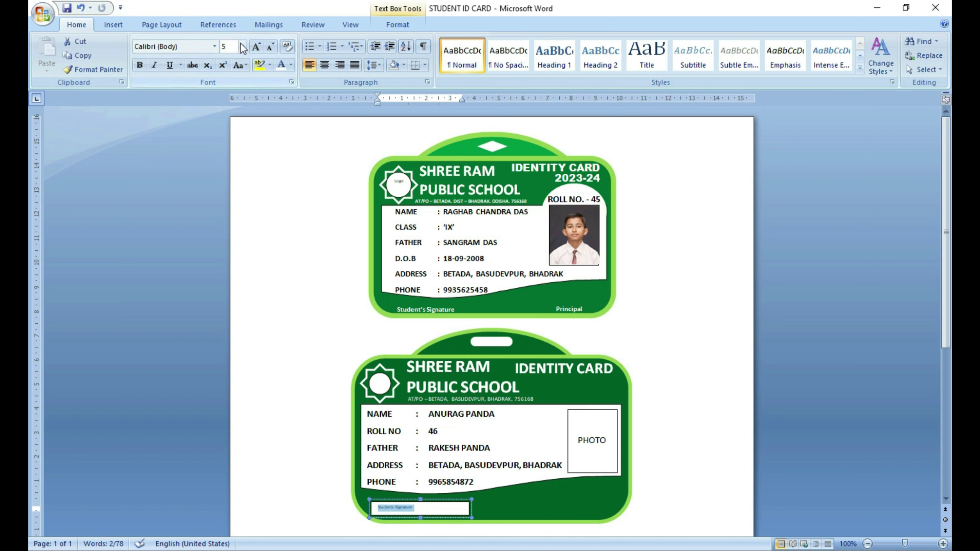
{"action": "left_click", "coordinate": [255, 47]}
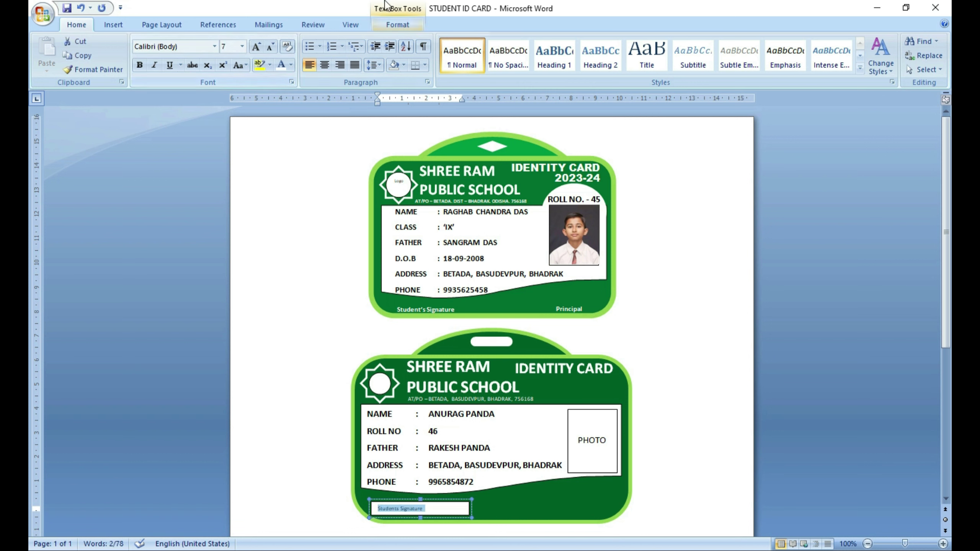
Give the label box a green fill and no outline, white 9 pt text, and move it up onto the card
{"action": "left_click", "coordinate": [384, 22]}
{"action": "left_click", "coordinate": [412, 57]}
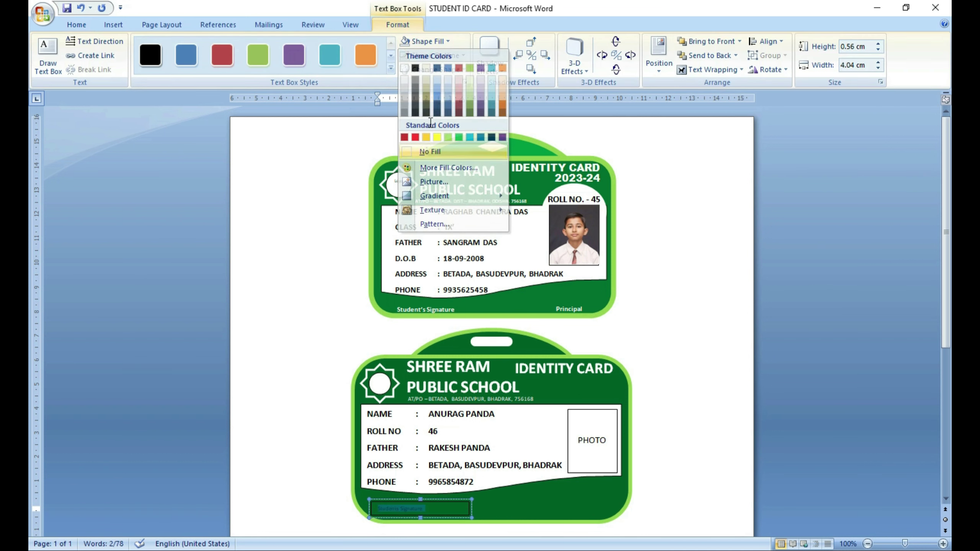
{"action": "left_click", "coordinate": [426, 146]}
{"action": "left_click", "coordinate": [435, 58]}
{"action": "left_click", "coordinate": [437, 164]}
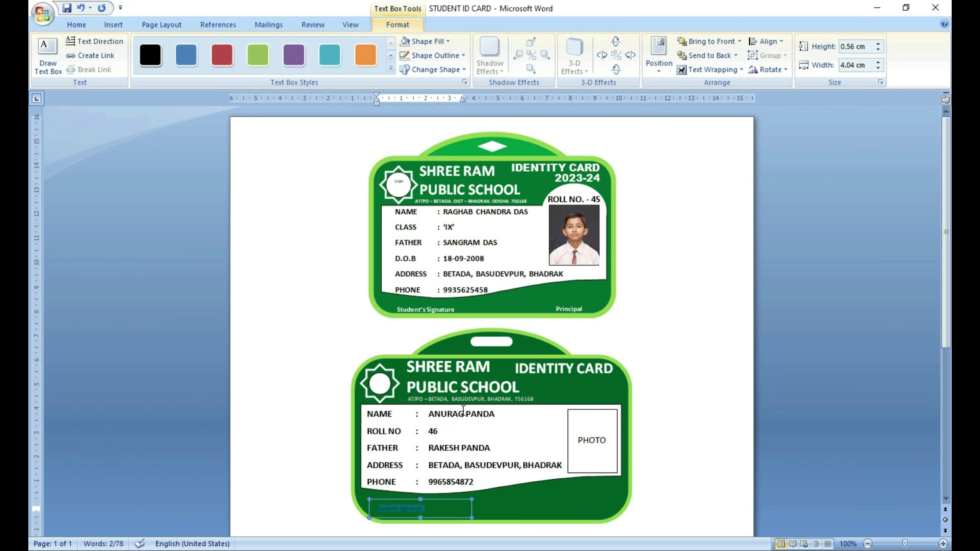
{"action": "left_click", "coordinate": [73, 25]}
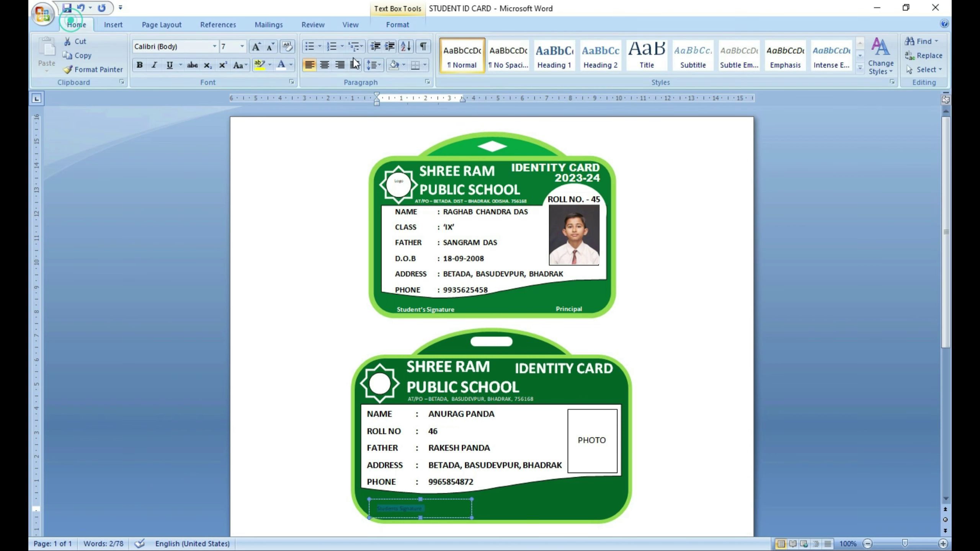
{"action": "left_click", "coordinate": [281, 66]}
{"action": "left_click", "coordinate": [256, 47]}
{"action": "left_click", "coordinate": [256, 47]}
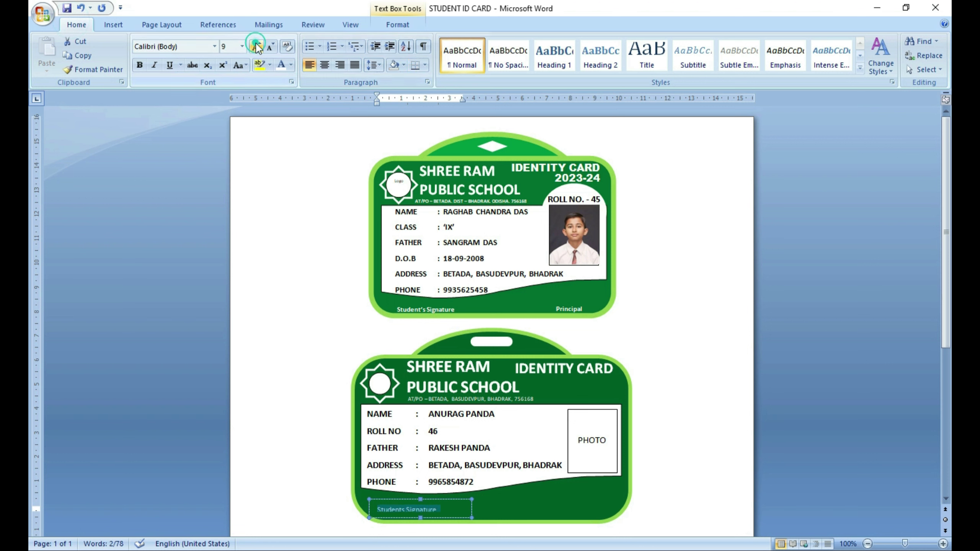
{"action": "left_click_drag", "start_coordinate": [420, 499], "coordinate": [422, 501]}
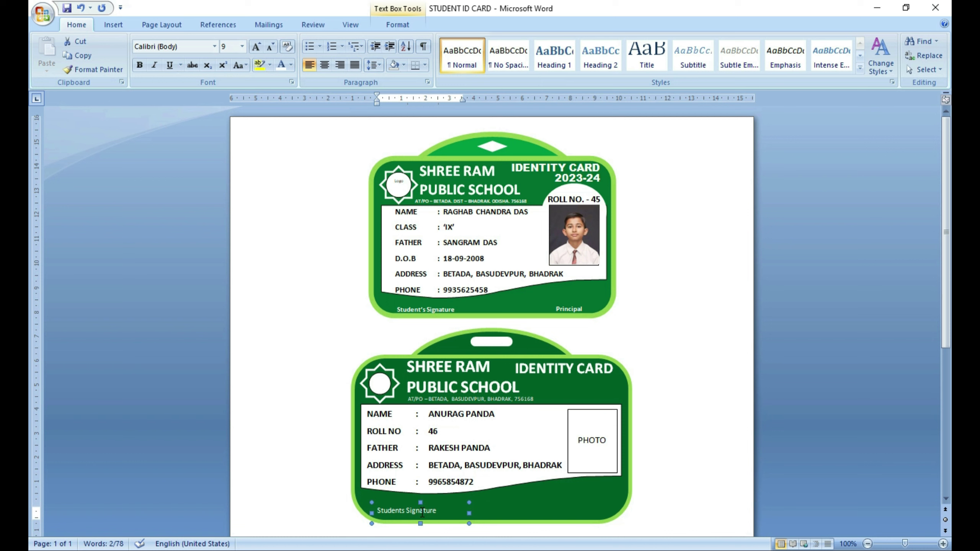
Duplicate the signature label to the bottom right, retype it as Principal and narrow its box
{"action": "key", "text": "ctrl+d"}
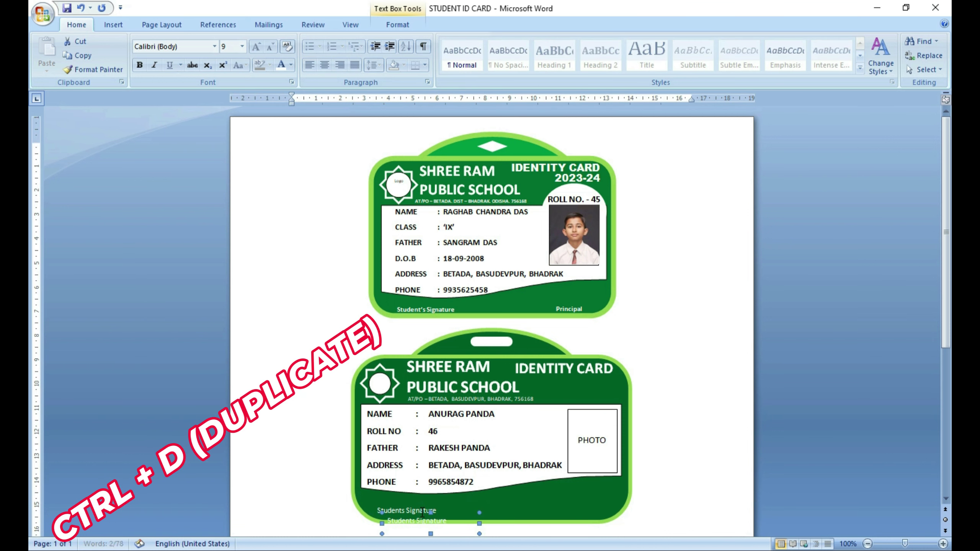
{"action": "left_click_drag", "start_coordinate": [480, 533], "coordinate": [604, 509]}
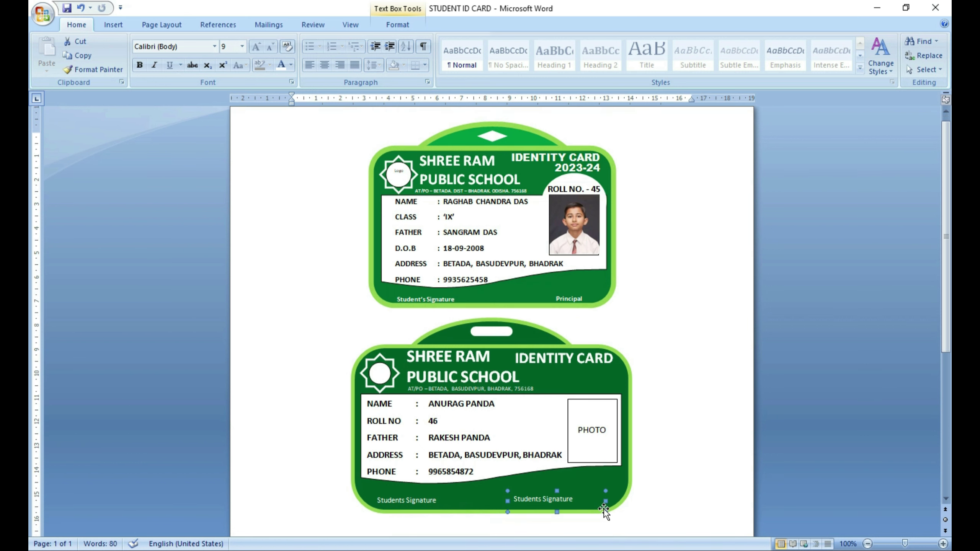
{"action": "key", "text": "Right"}
{"action": "key", "text": "Right"}
{"action": "key", "text": "Right"}
{"action": "key", "text": "Right"}
{"action": "key", "text": "Right"}
{"action": "triple_click", "coordinate": [579, 502]}
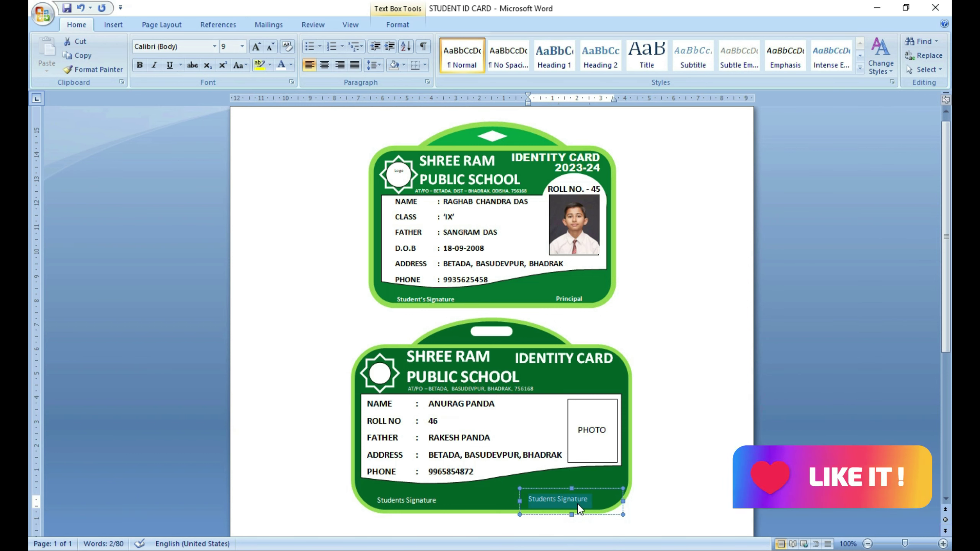
{"action": "type", "text": "Principal"}
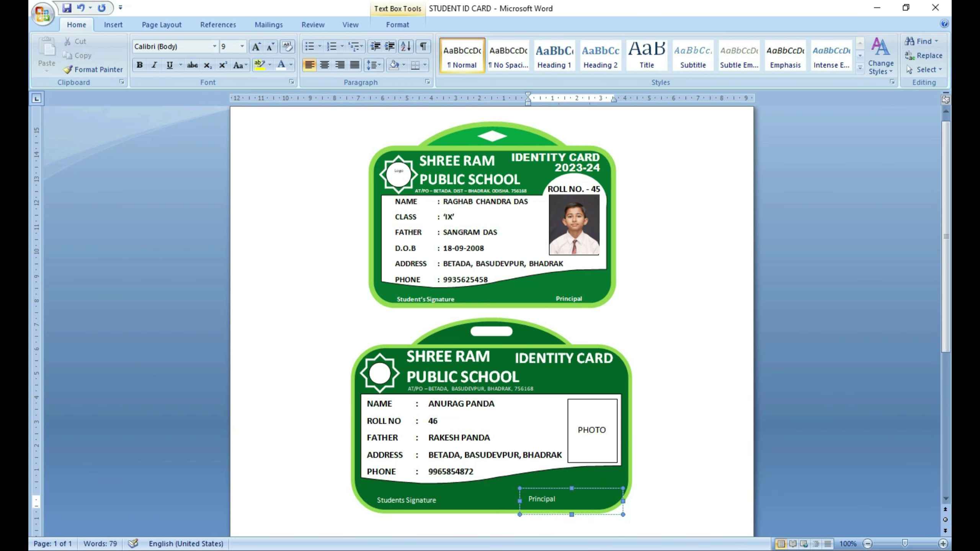
{"action": "mouse_move", "coordinate": [623, 501]}
{"action": "left_mouse_down"}
{"action": "mouse_move", "coordinate": [582, 502]}
{"action": "mouse_move", "coordinate": [610, 498]}
{"action": "left_mouse_up"}
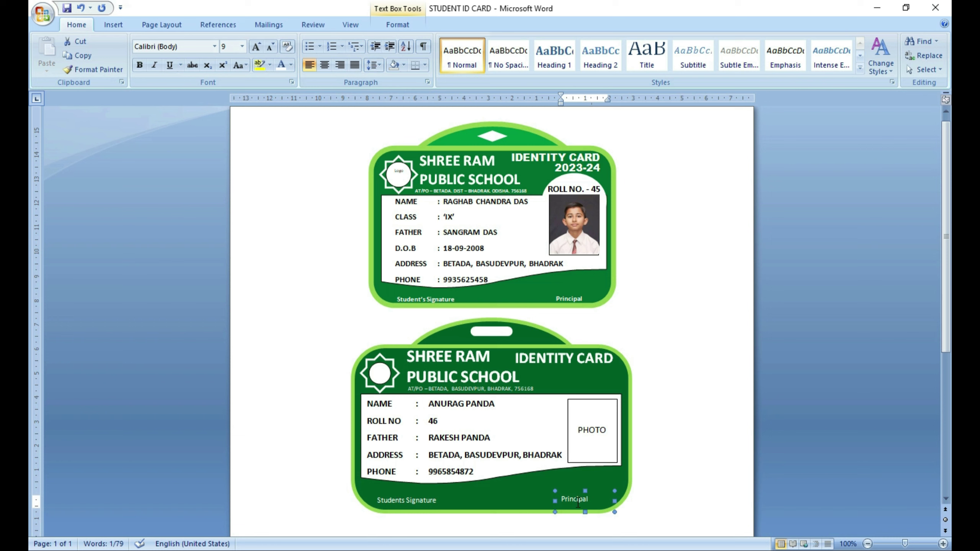
{"action": "left_click_drag", "start_coordinate": [366, 402], "coordinate": [510, 472]}
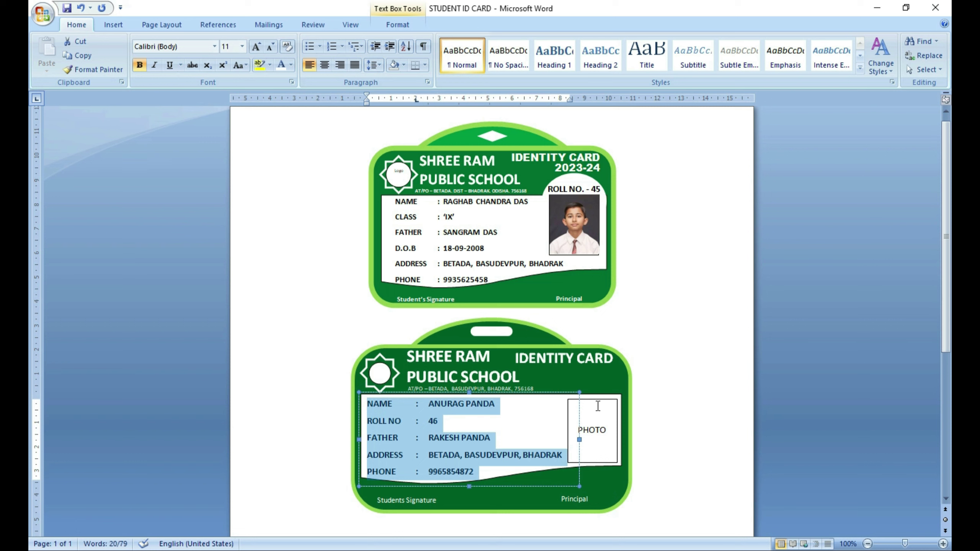
Deselect everything on the card and bring up the Insert commands
{"action": "left_click", "coordinate": [649, 419]}
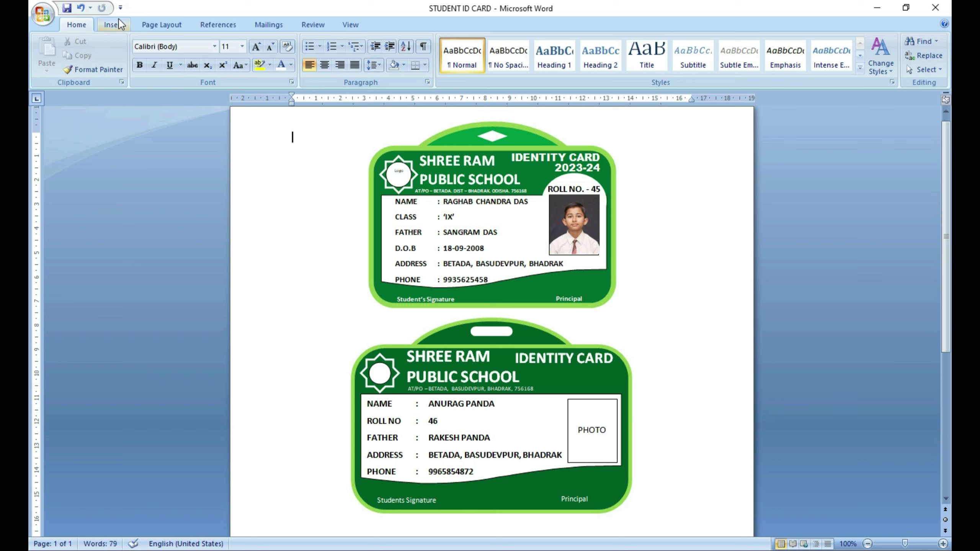
{"action": "left_click", "coordinate": [113, 24]}
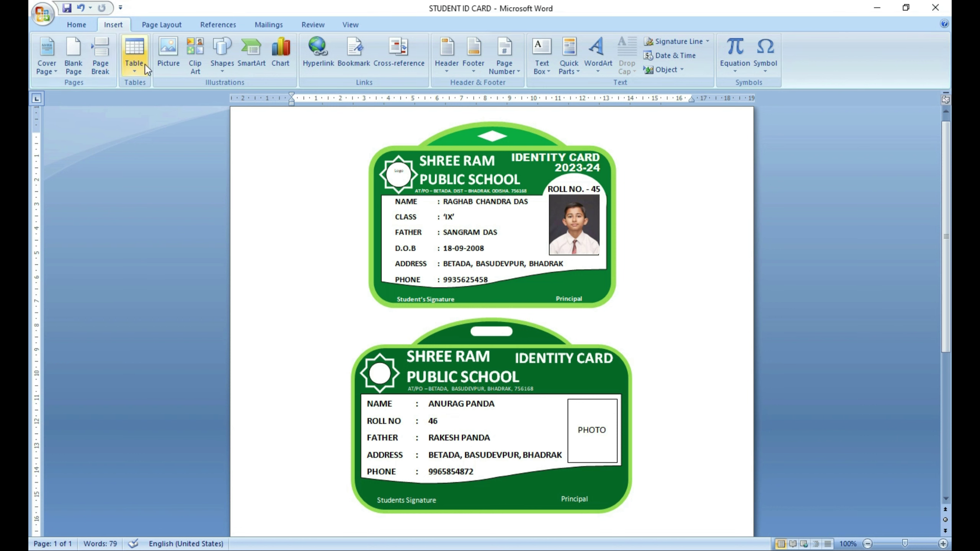